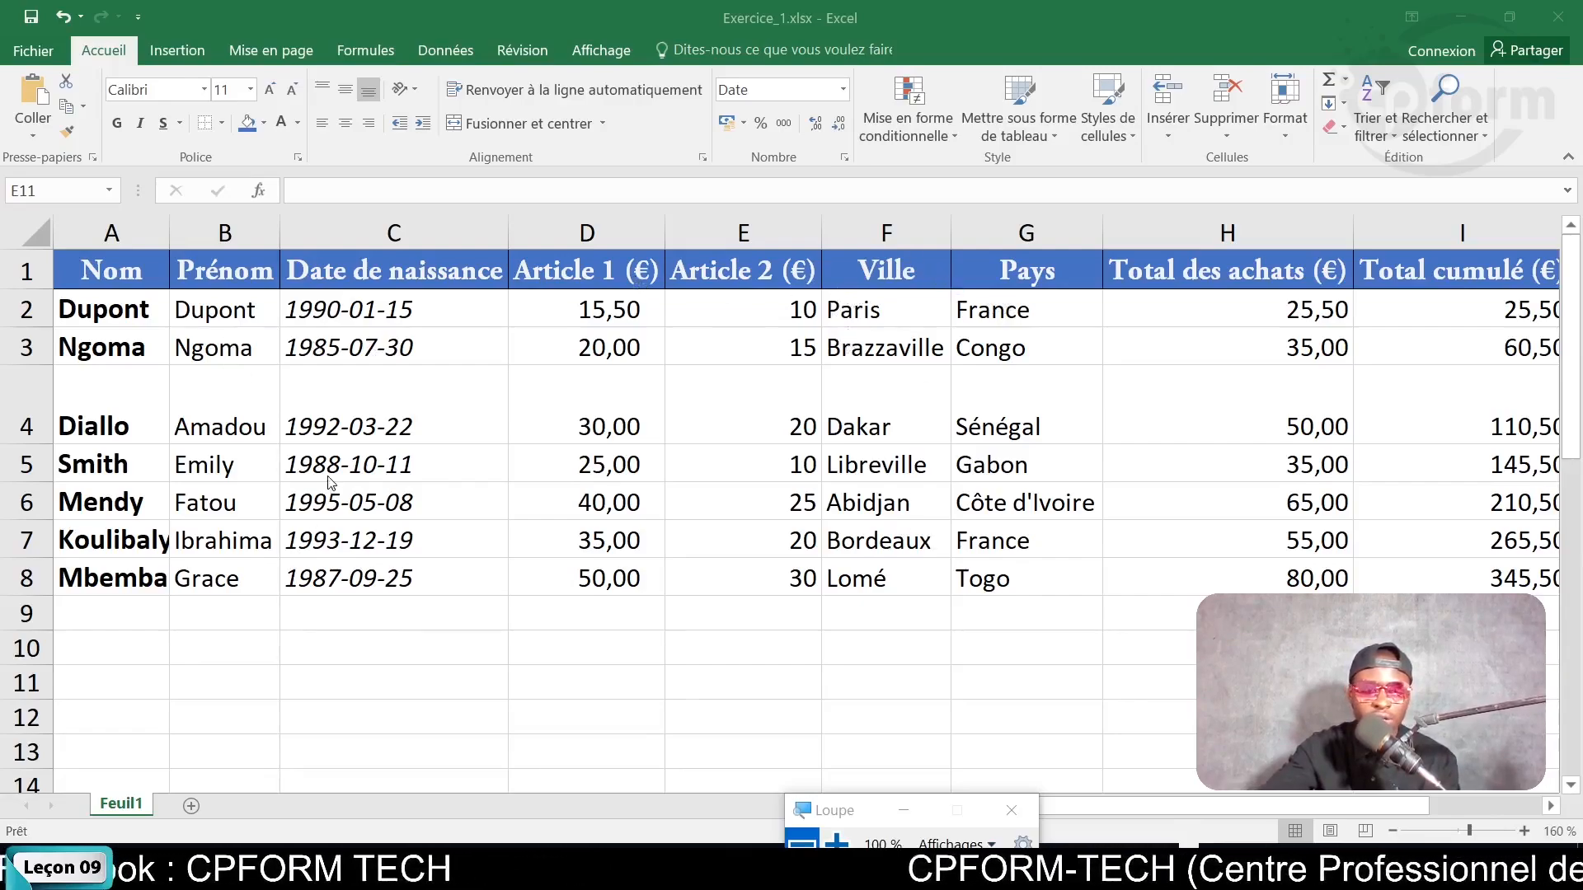
Widen the Ville column slightly
left_click(386, 618)
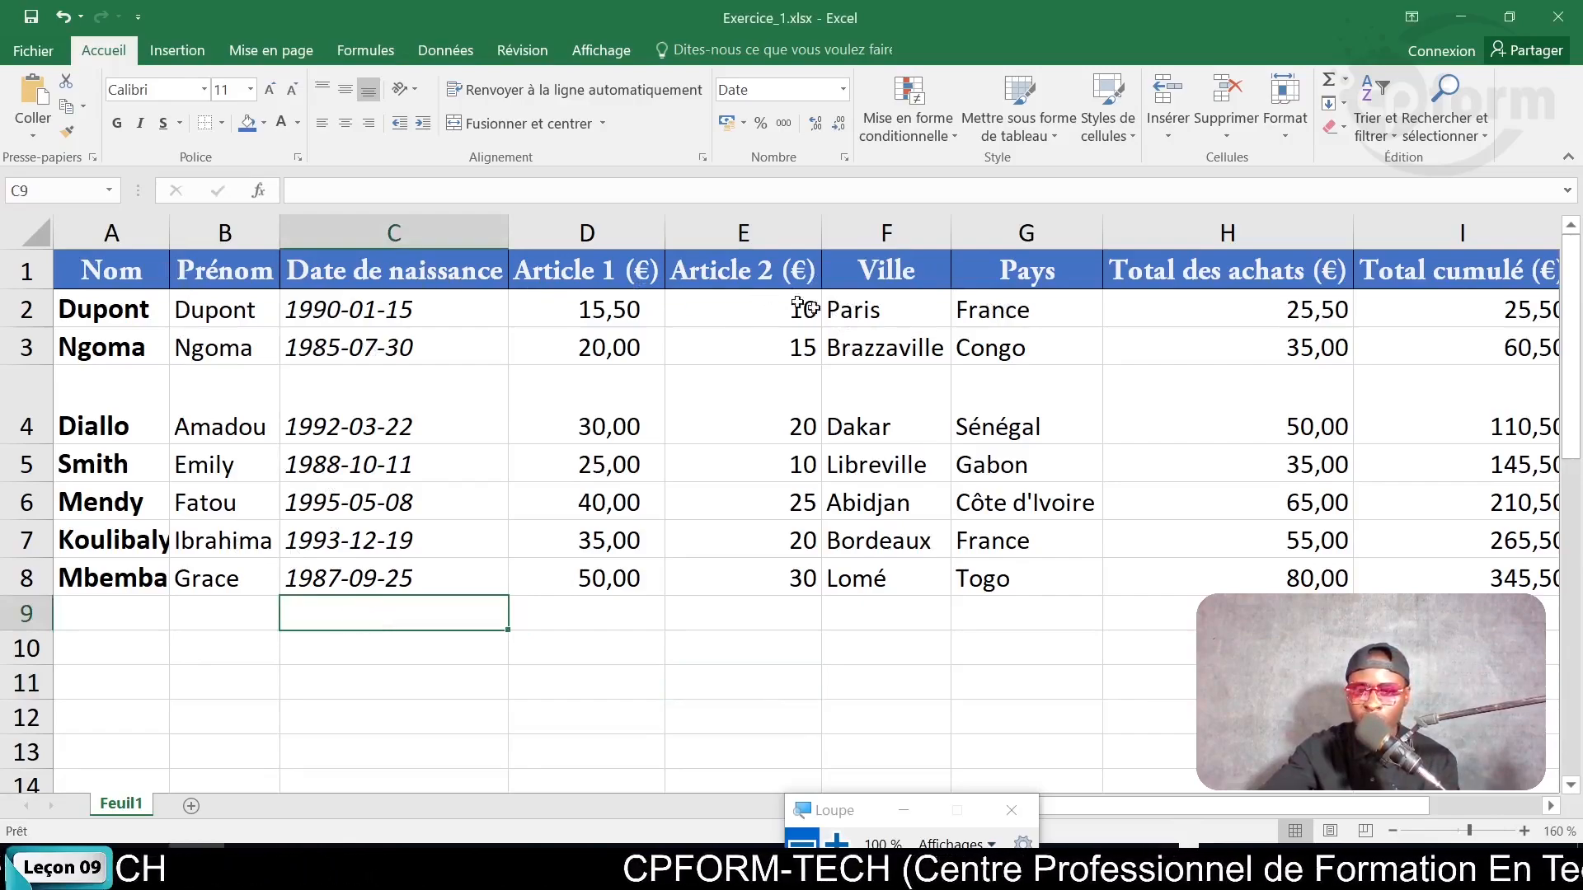
left_click(950, 265)
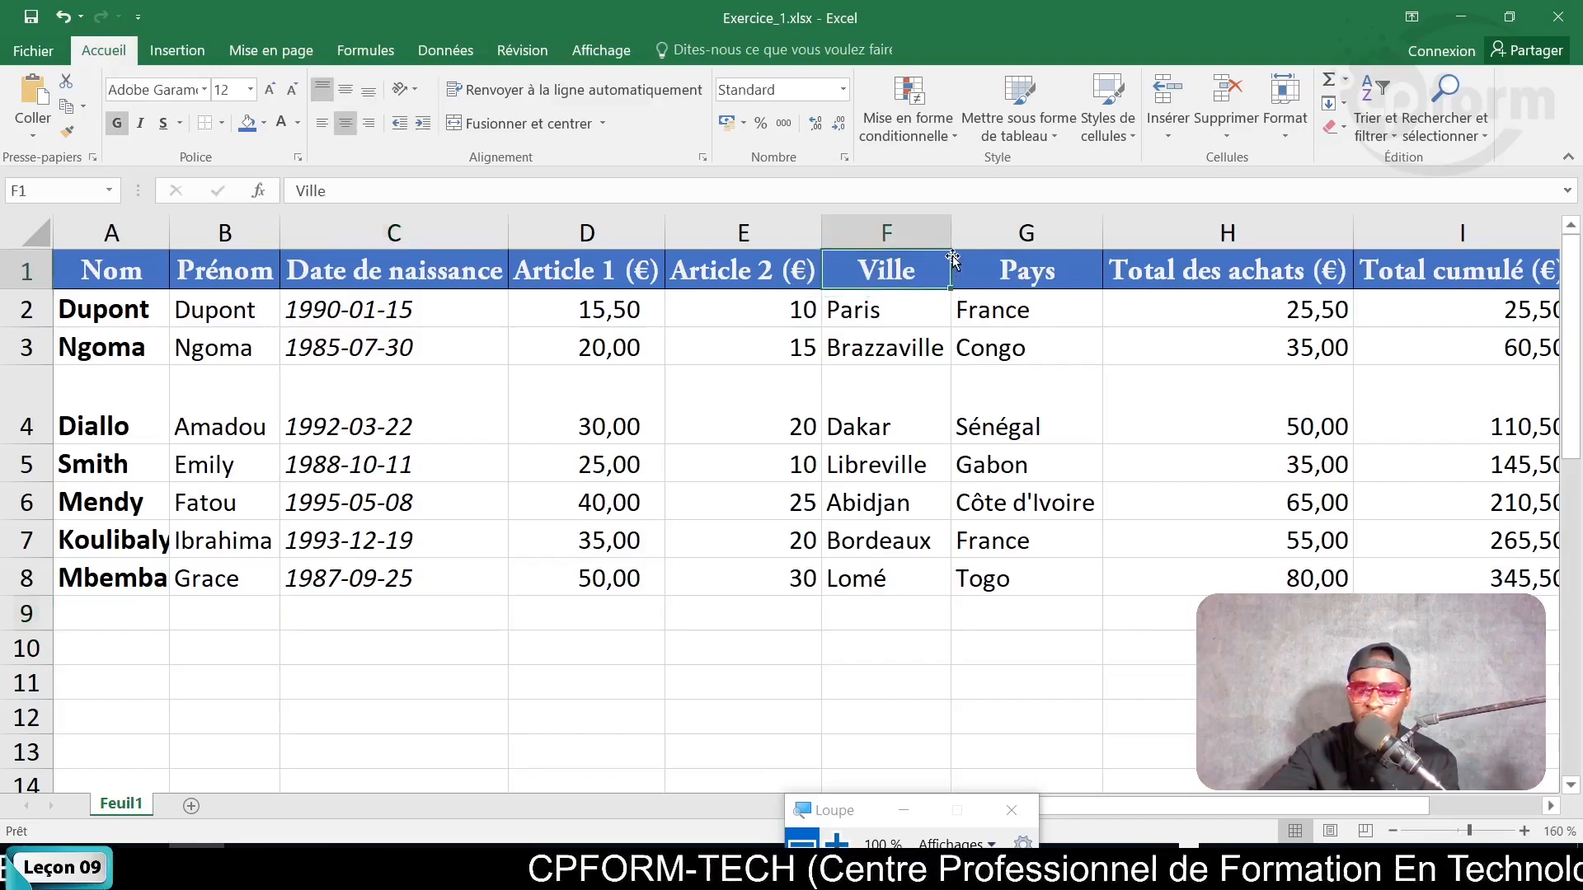
mouse_move(954, 233)
left_mouse_down()
mouse_move(896, 226)
mouse_move(956, 241)
left_mouse_up()
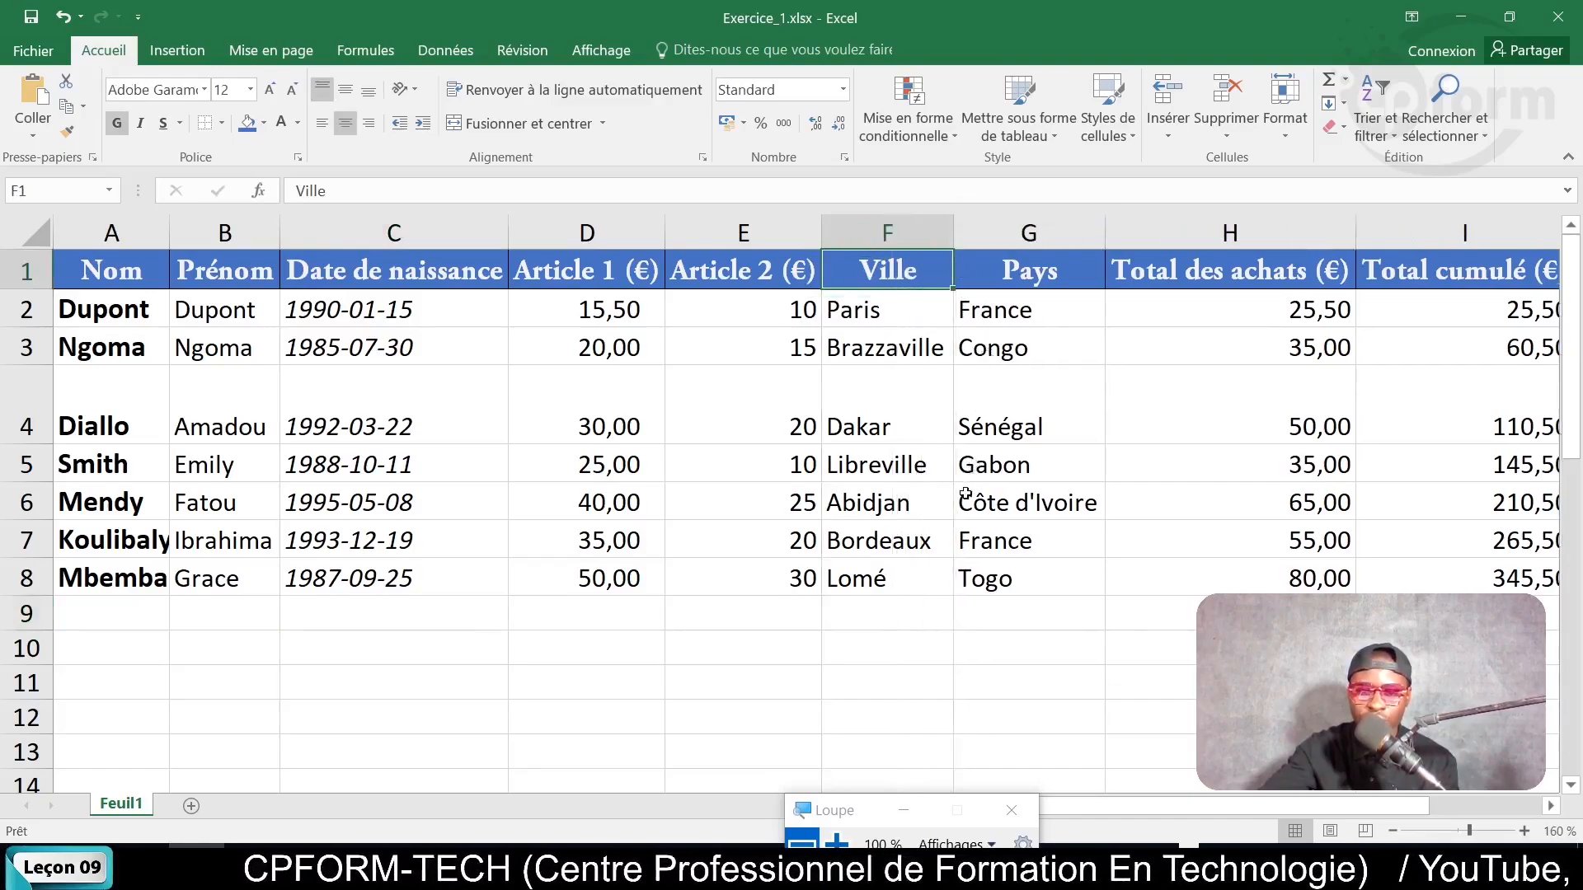
left_click(922, 476)
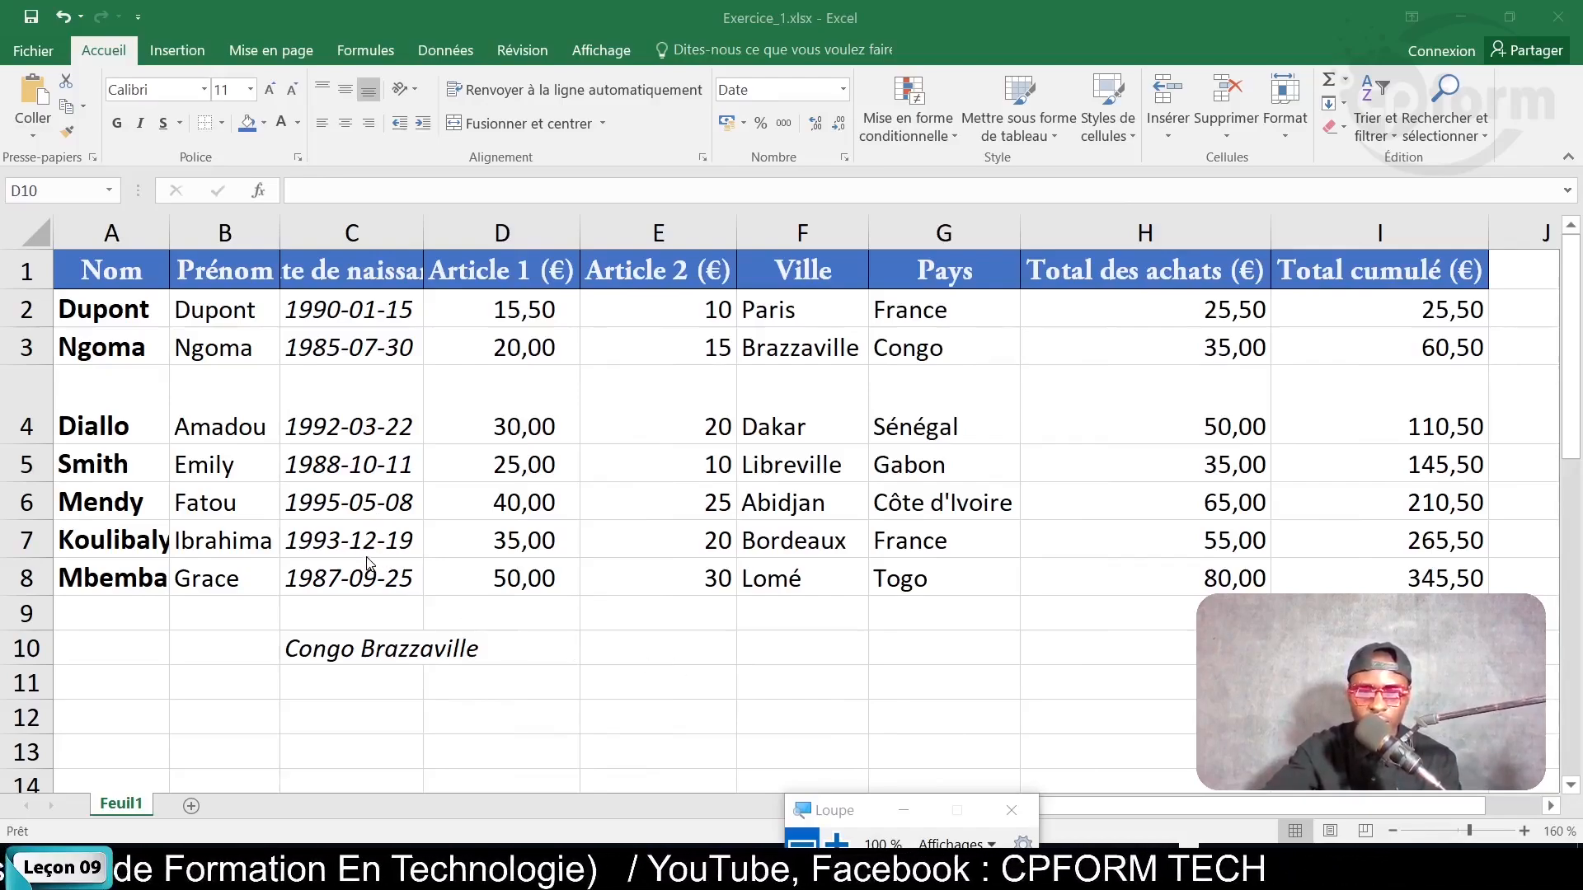
Examine how the text "Congo Brazzaville" in cell C10 extends over the neighbouring cell D10
left_click(329, 652)
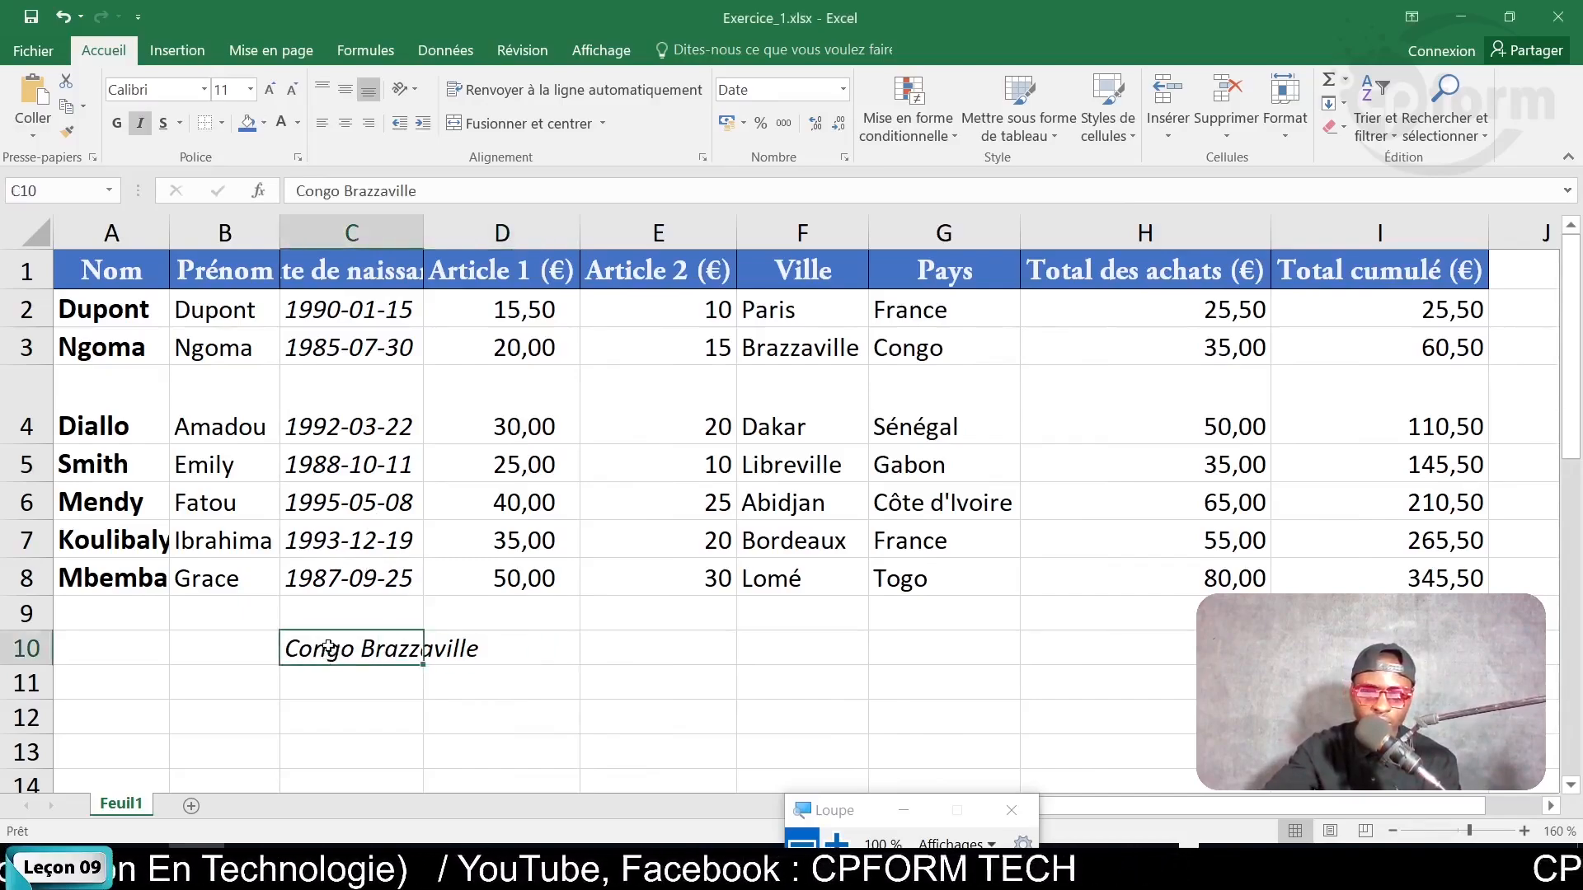
left_click(462, 649)
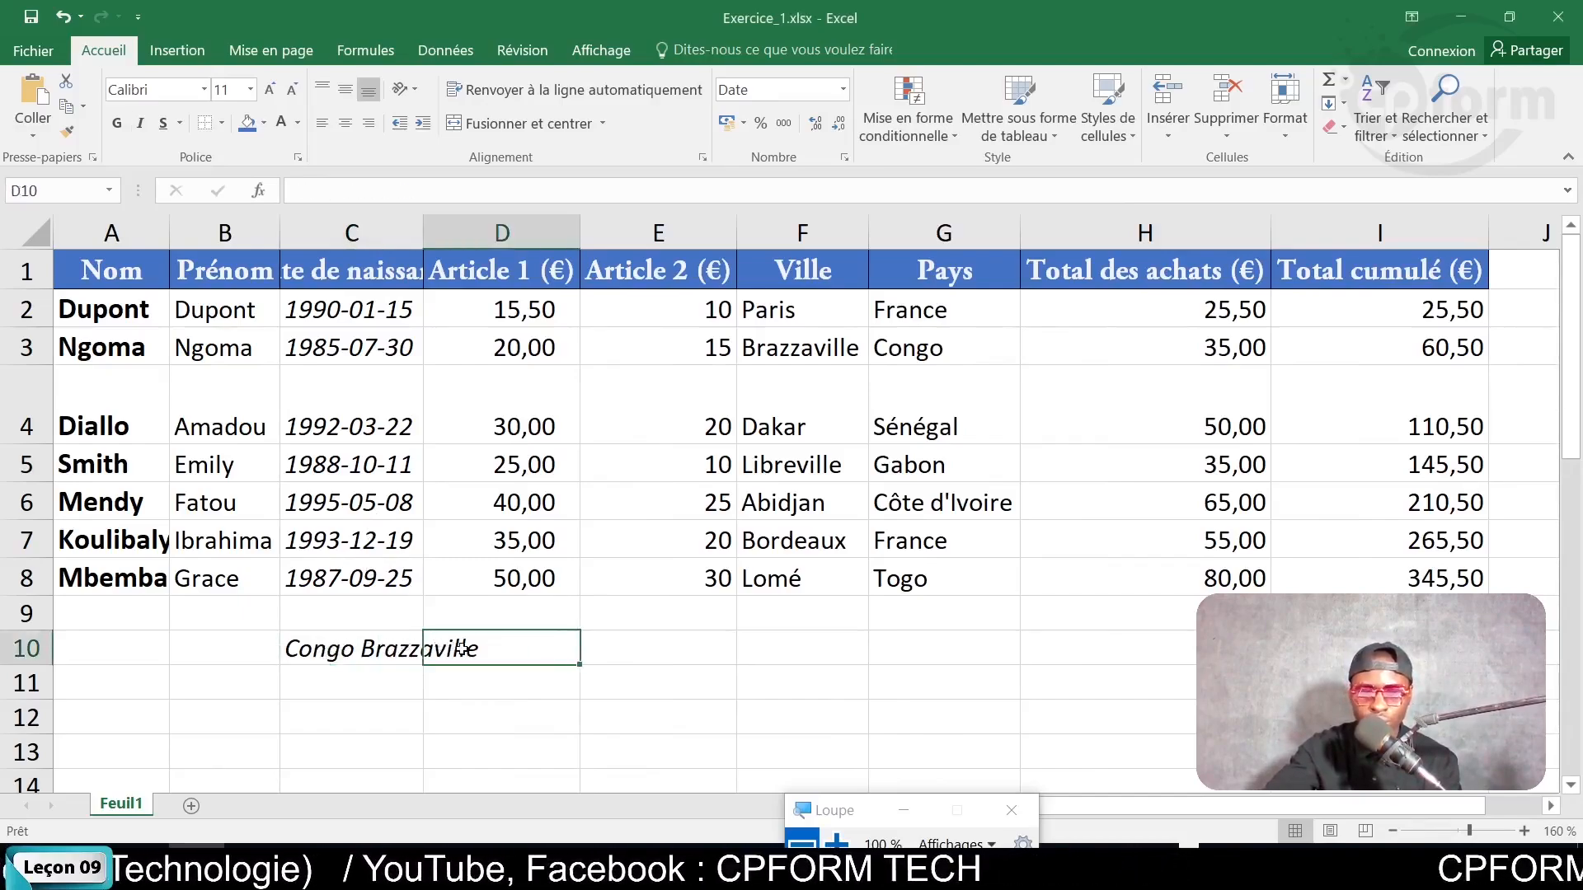
left_click(372, 649)
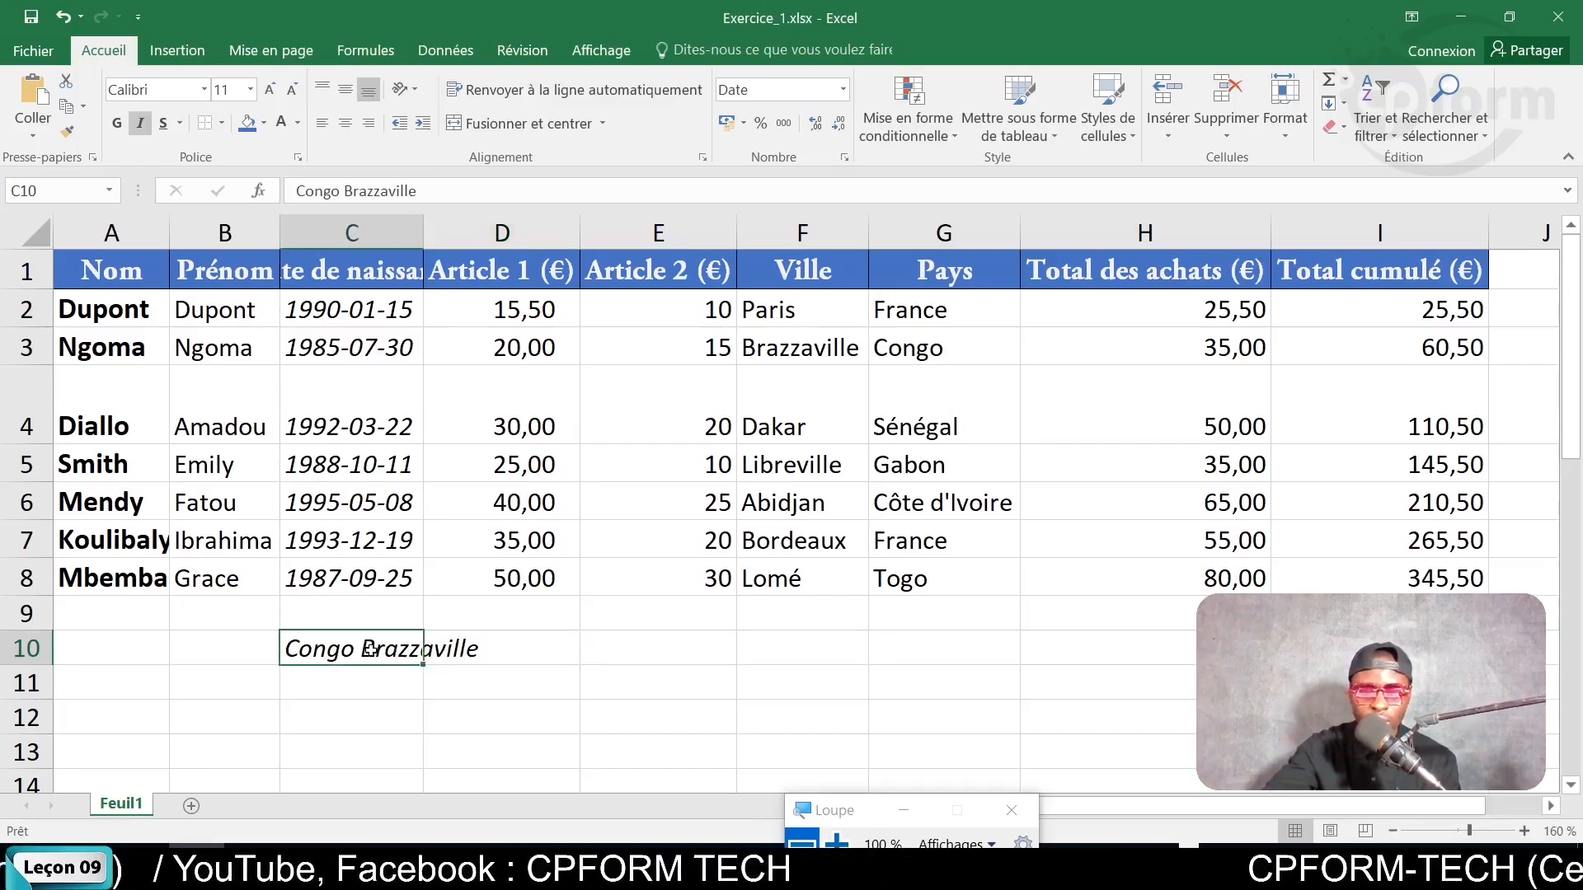
left_click(375, 705)
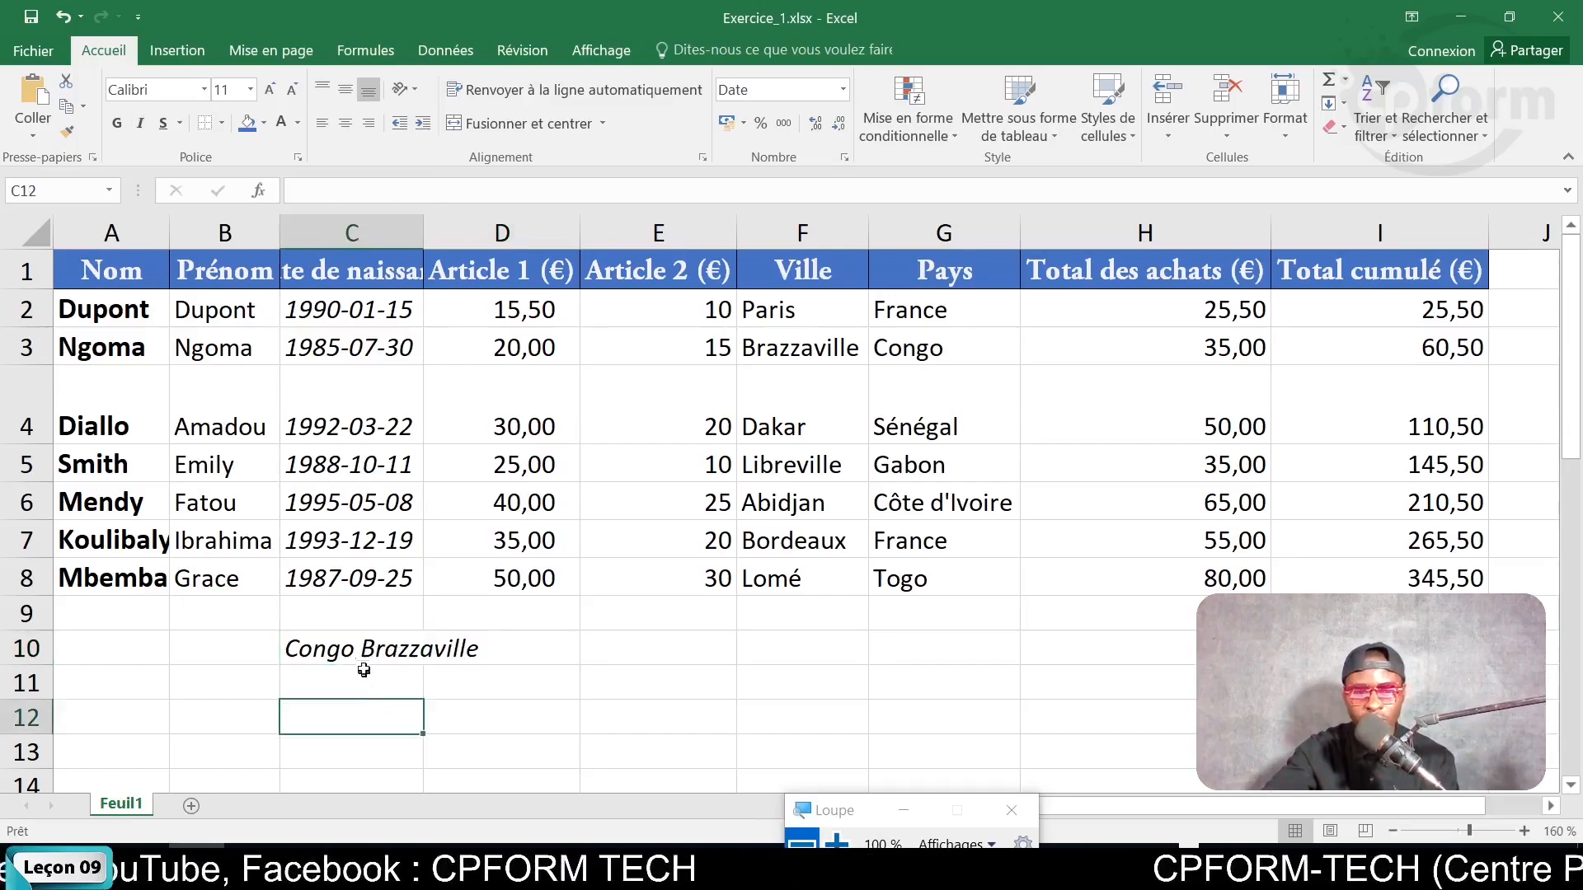
left_click(352, 648)
double_click(352, 648)
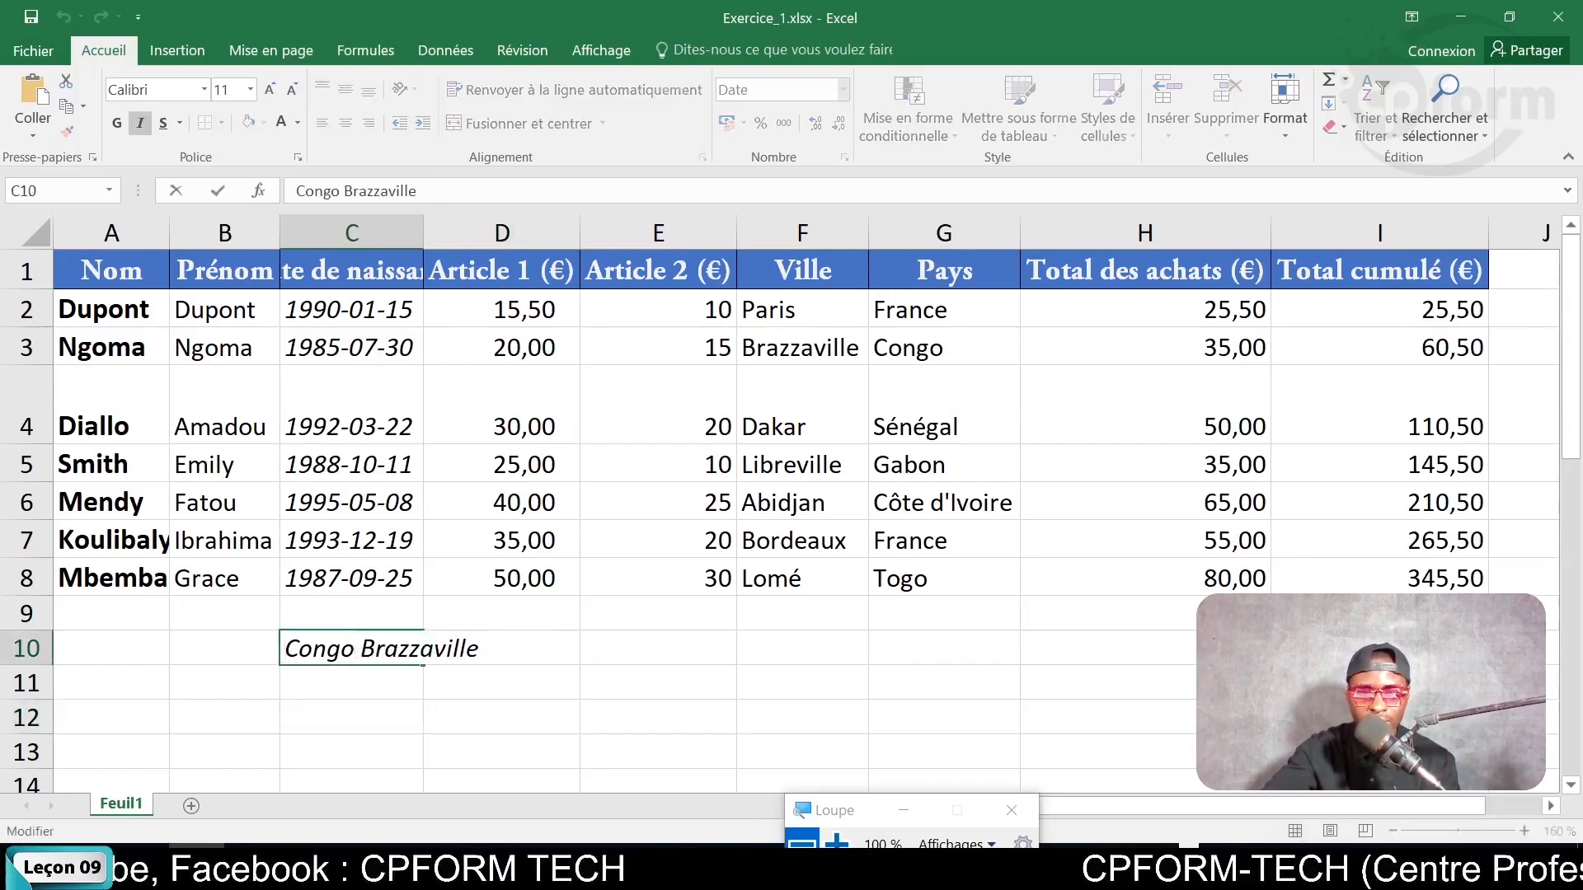
left_click(336, 675)
left_click(336, 650)
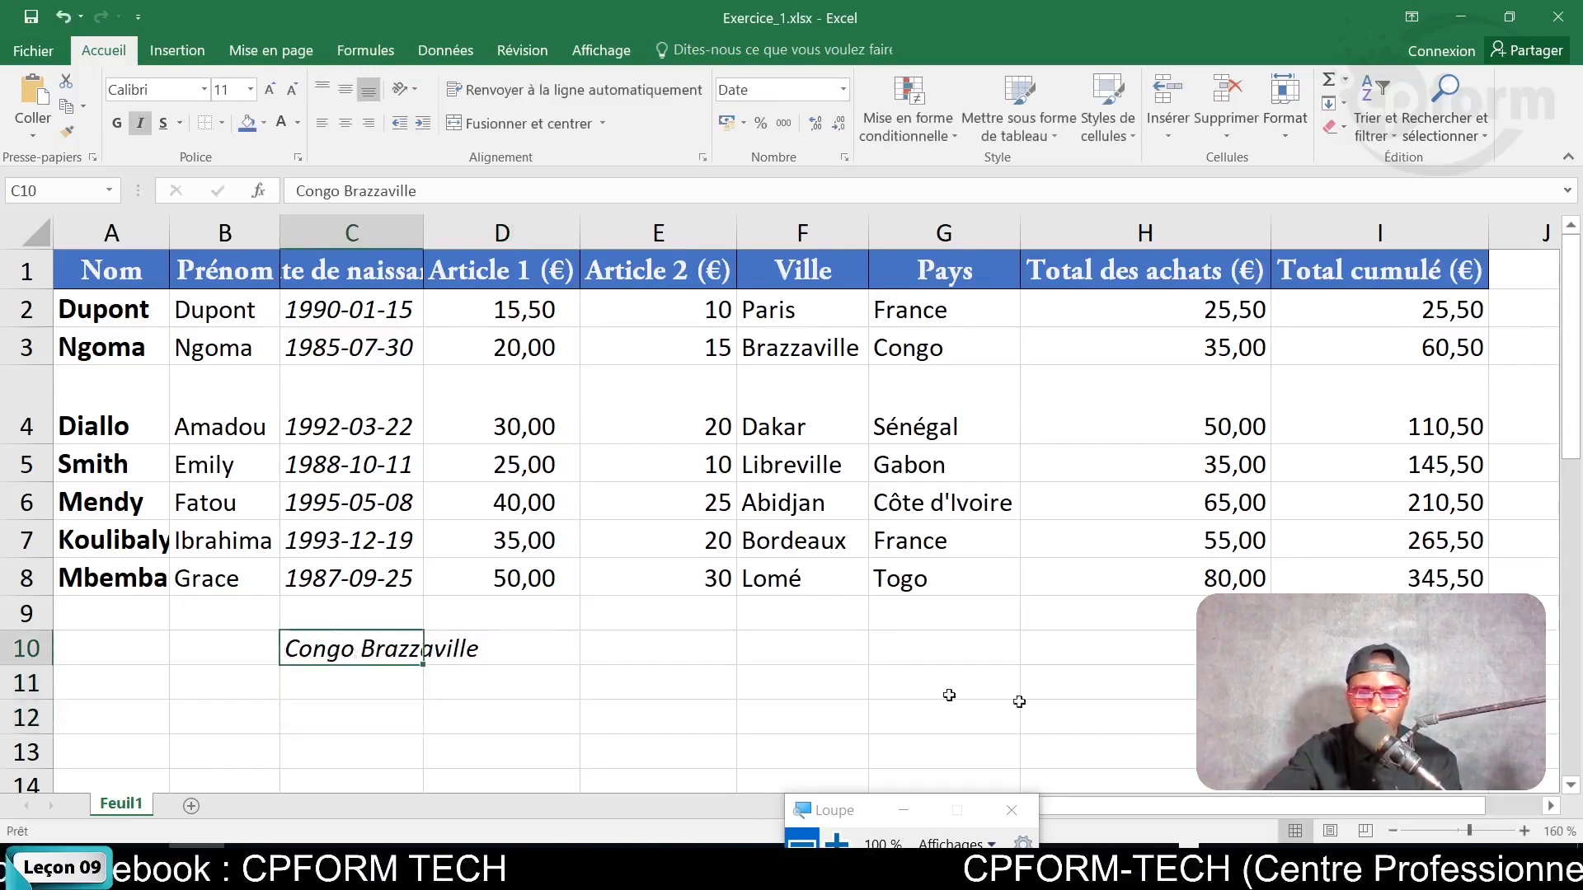
left_click(1188, 864)
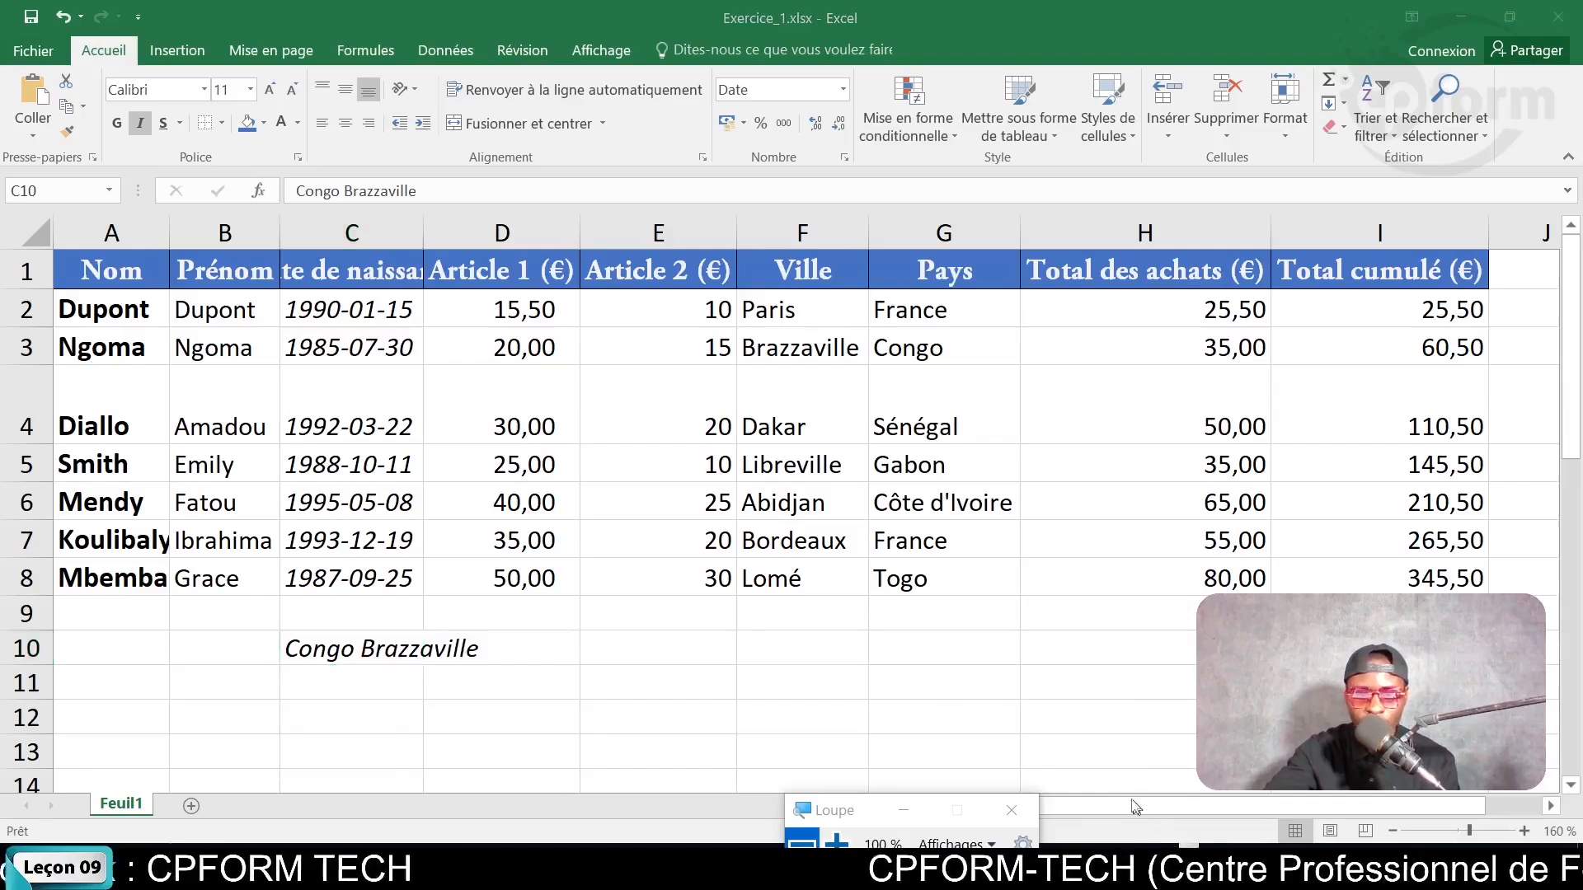
Wrap the text "Congo Brazzaville" within cell C10
left_click(373, 655)
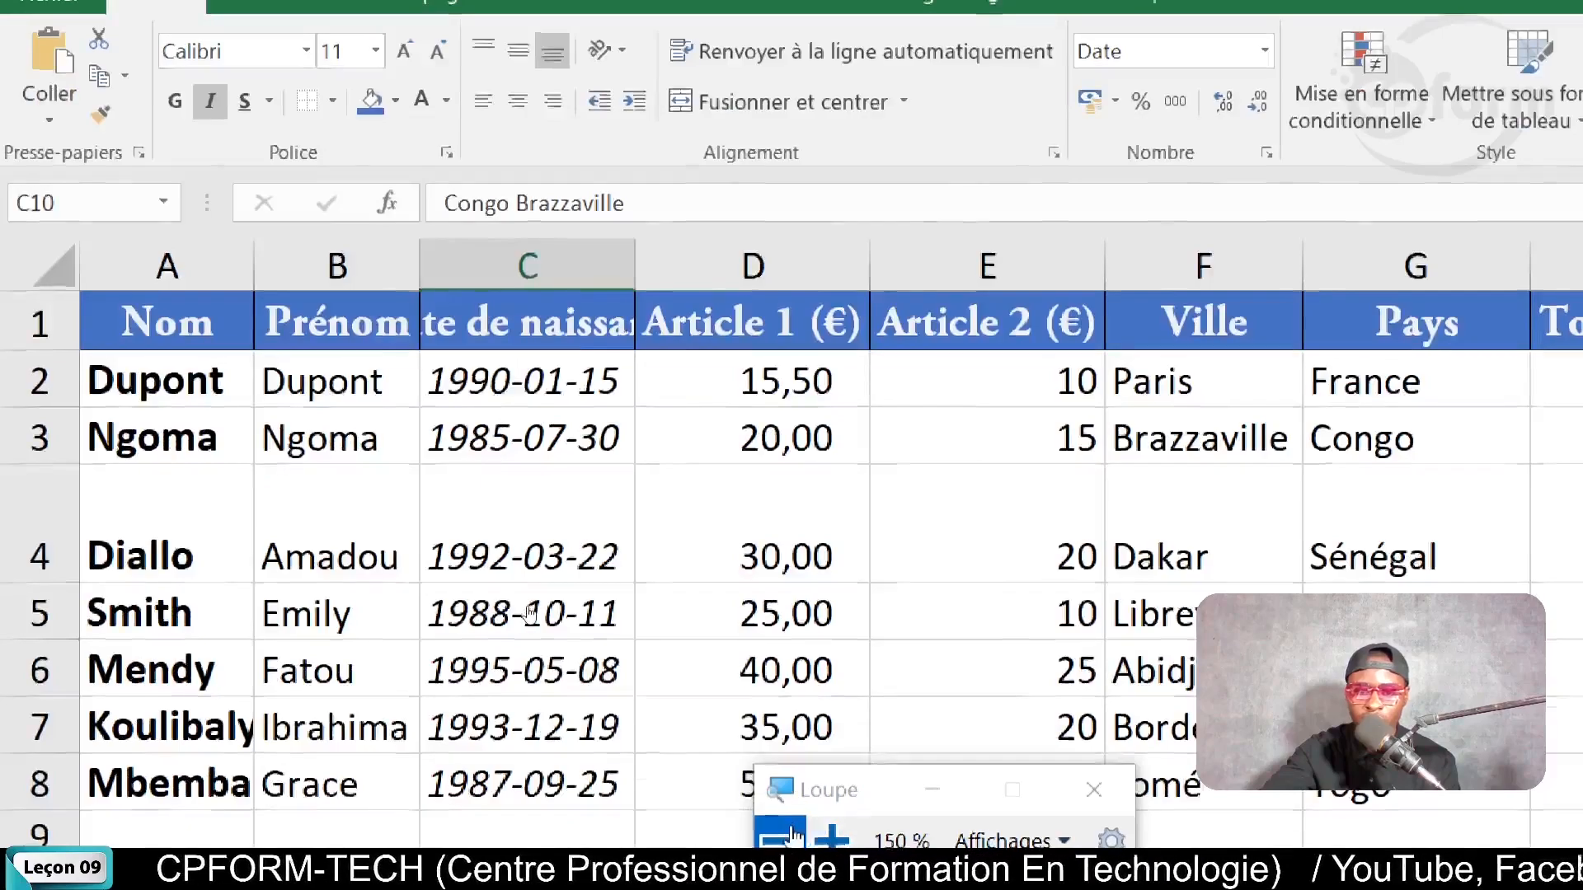
left_click(794, 837)
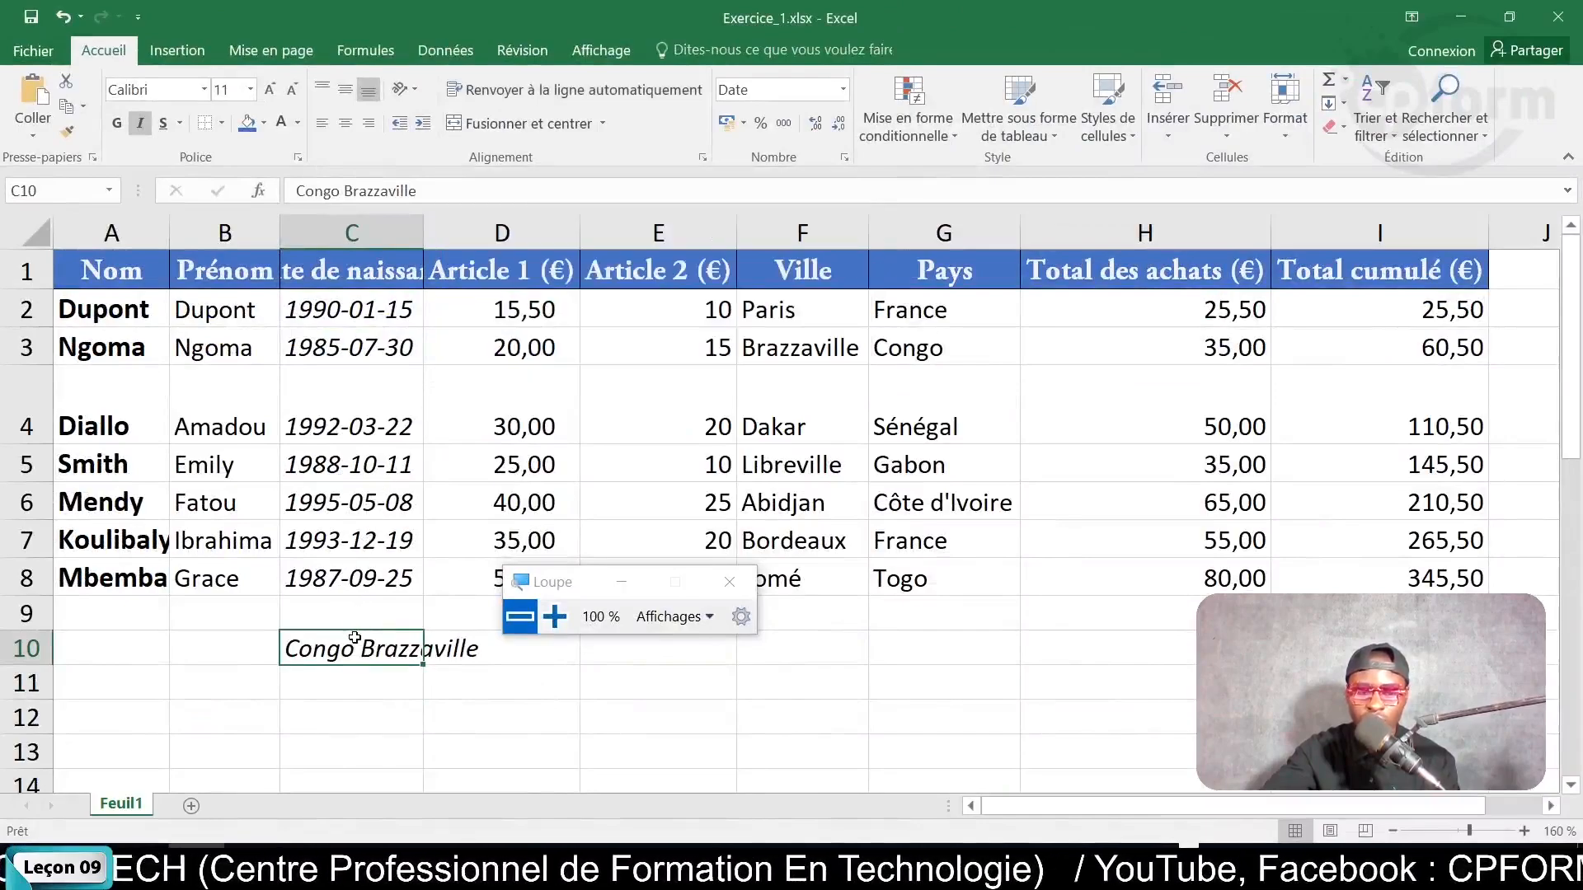
left_click(539, 94)
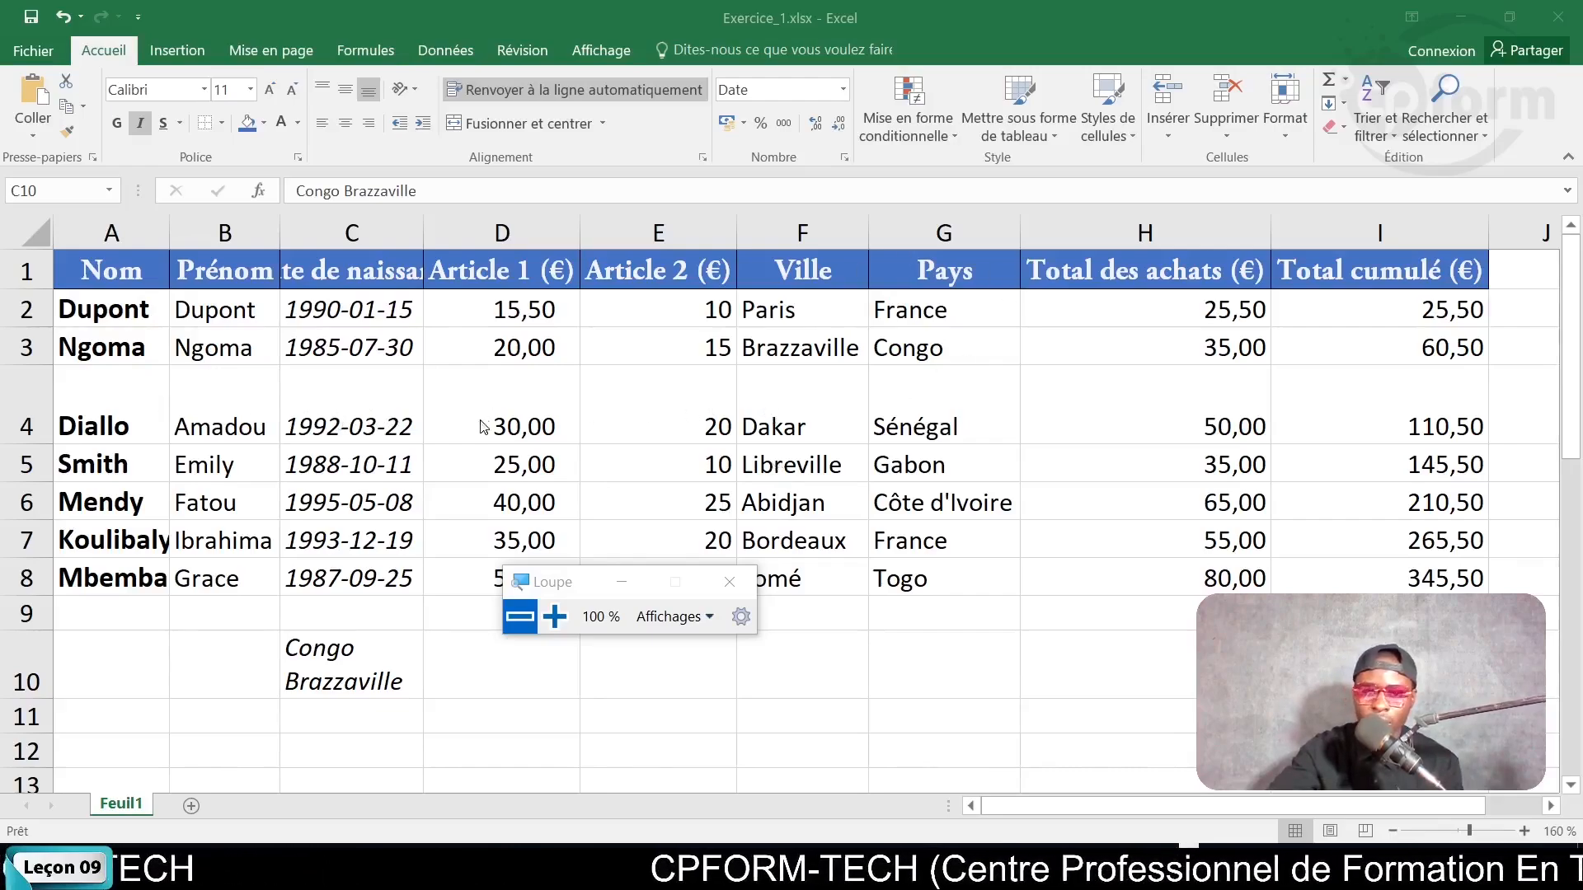
Widen the Date de naissance column so the wrapped text in C10 fits on one line
left_click(425, 217)
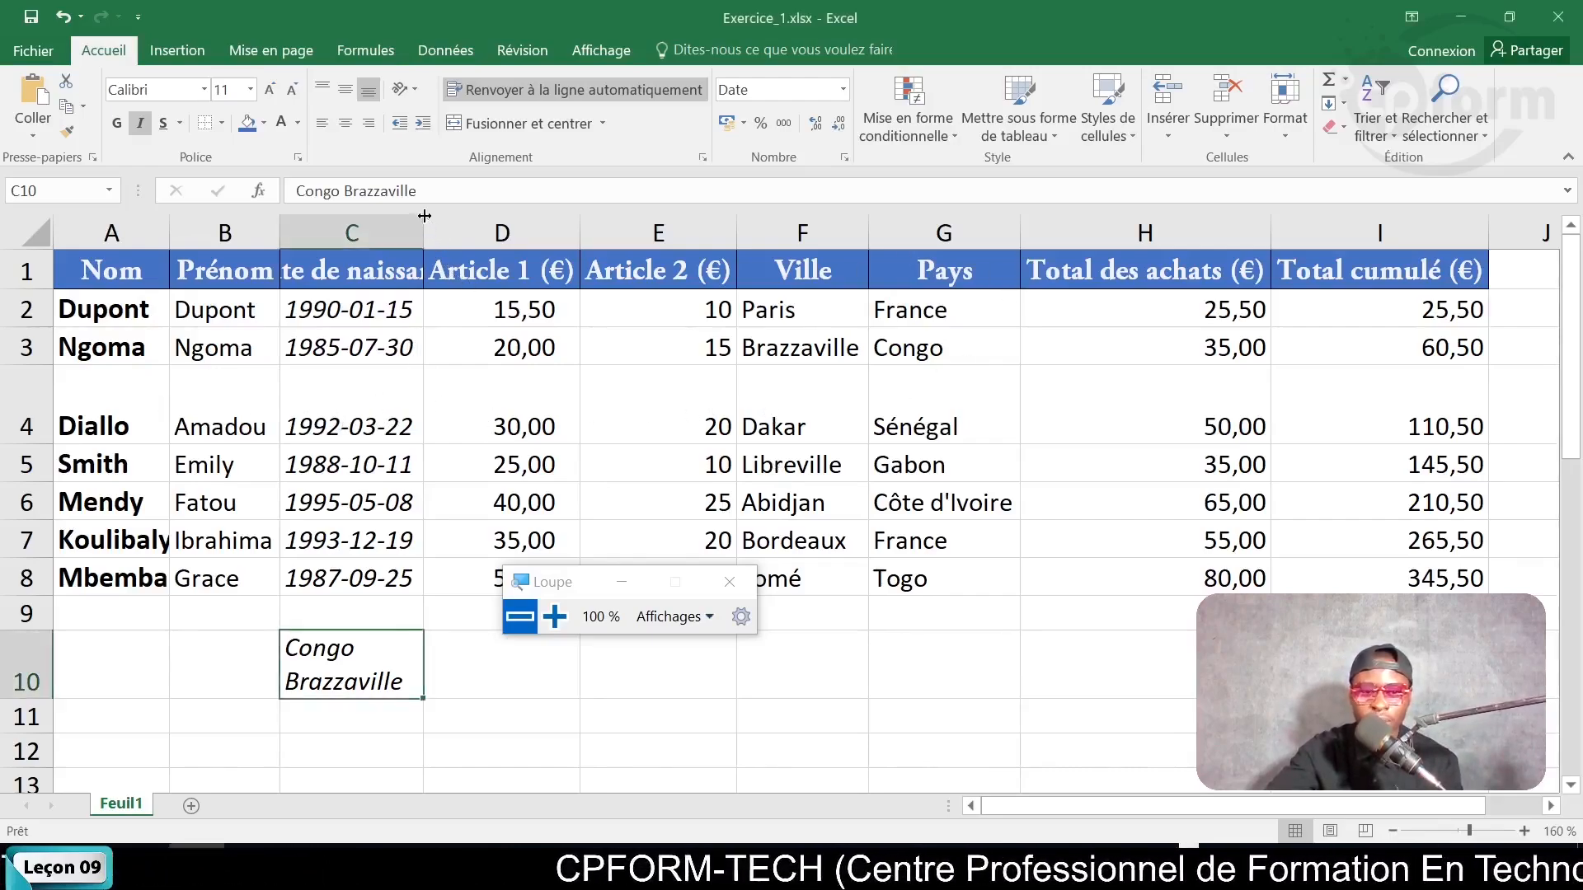
left_click_drag(426, 217, 585, 226)
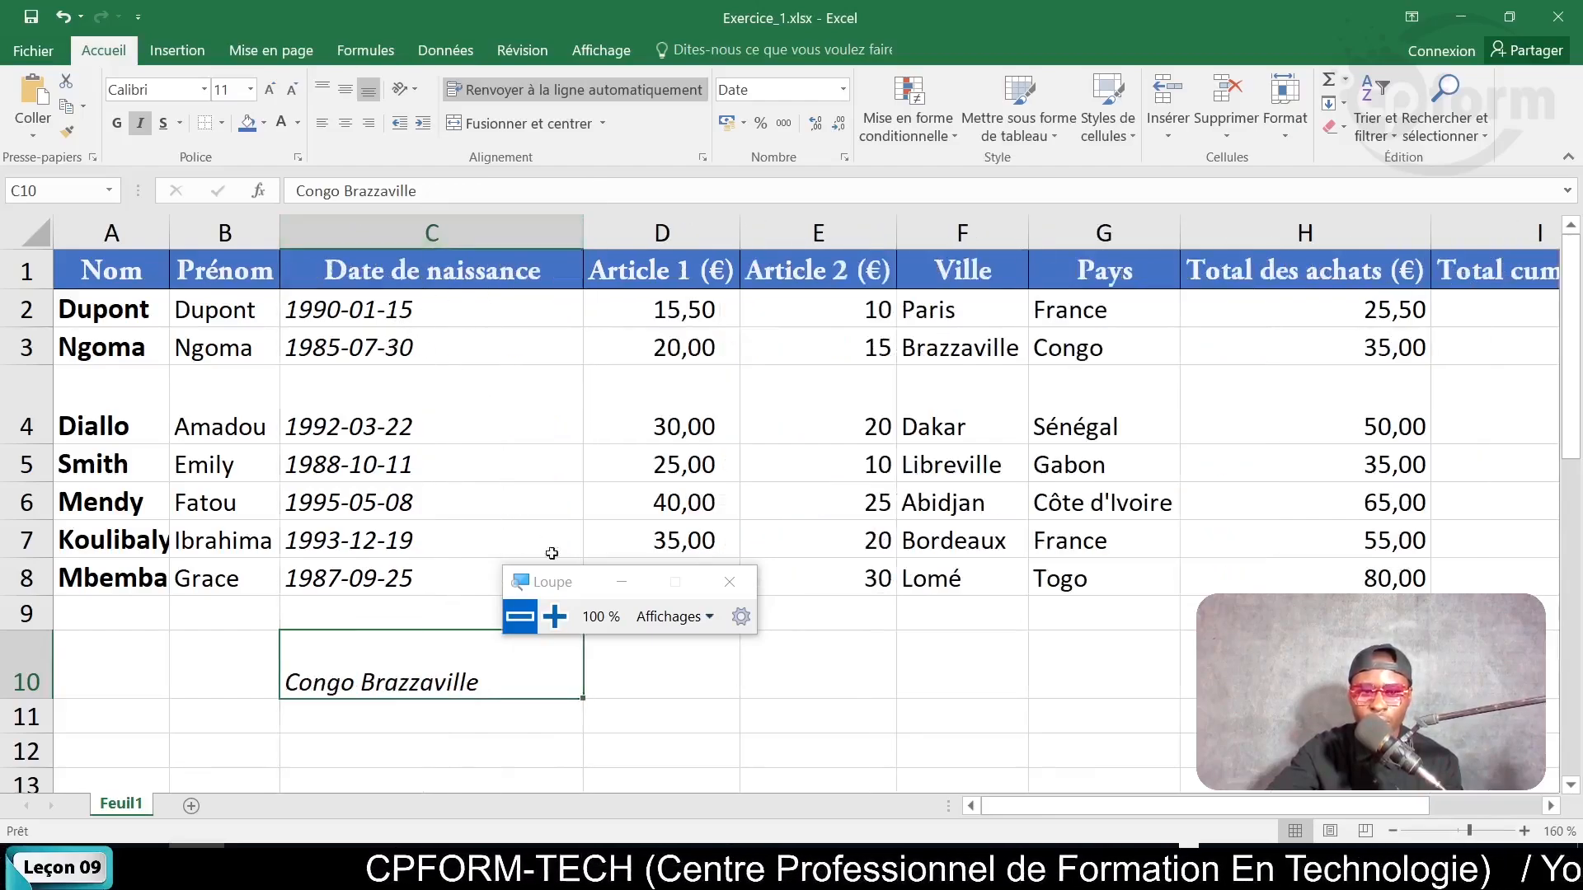
left_click_drag(568, 586, 593, 643)
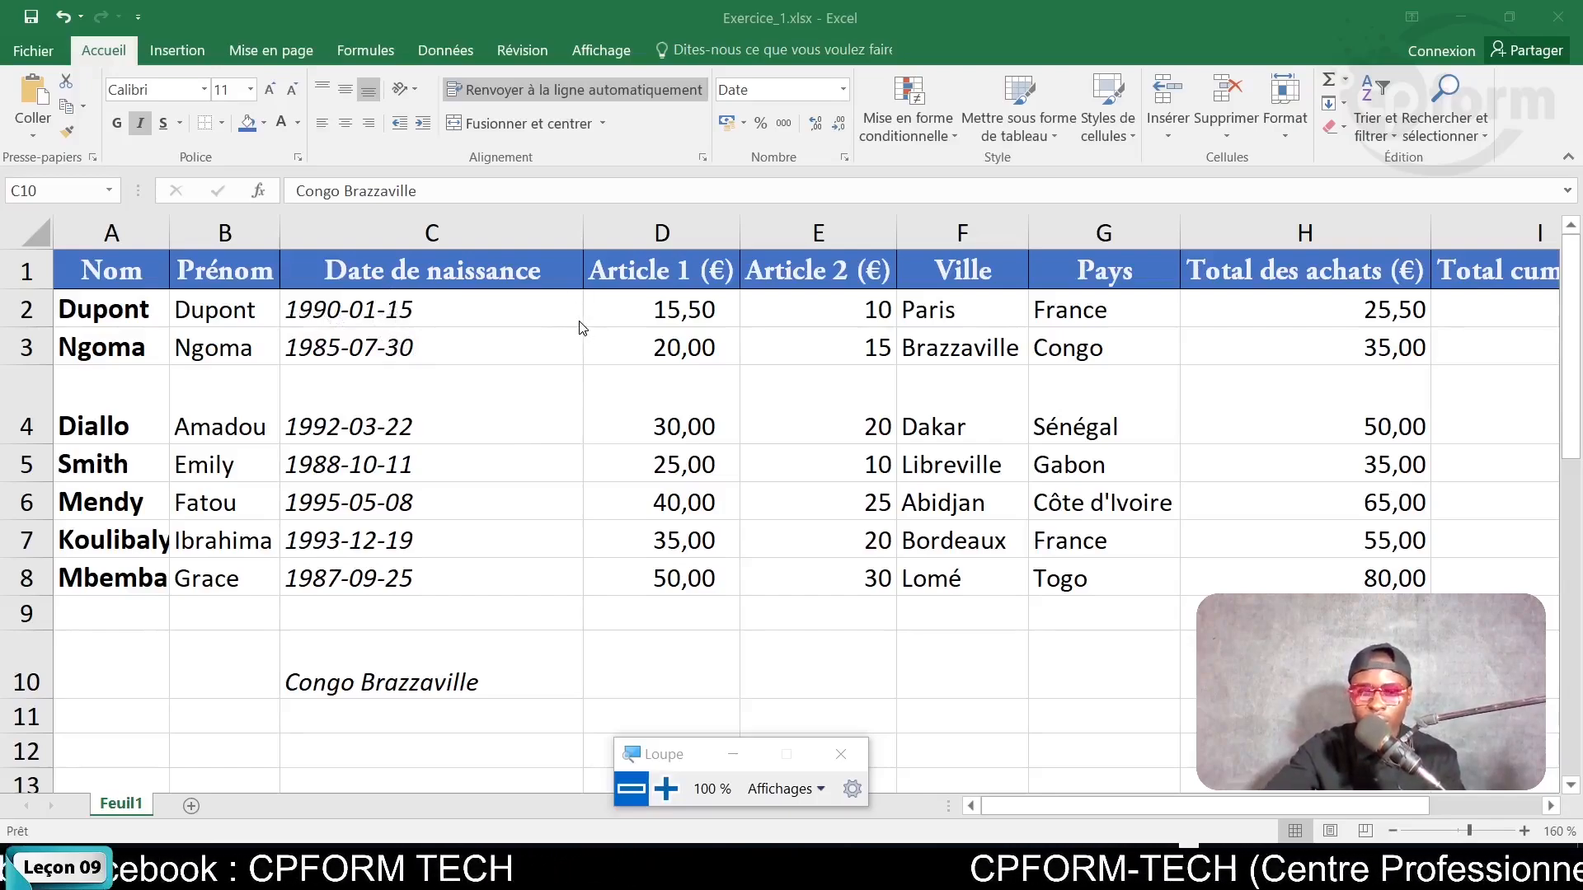
Try centred and right horizontal alignment on the date in cell C2
left_click(666, 789)
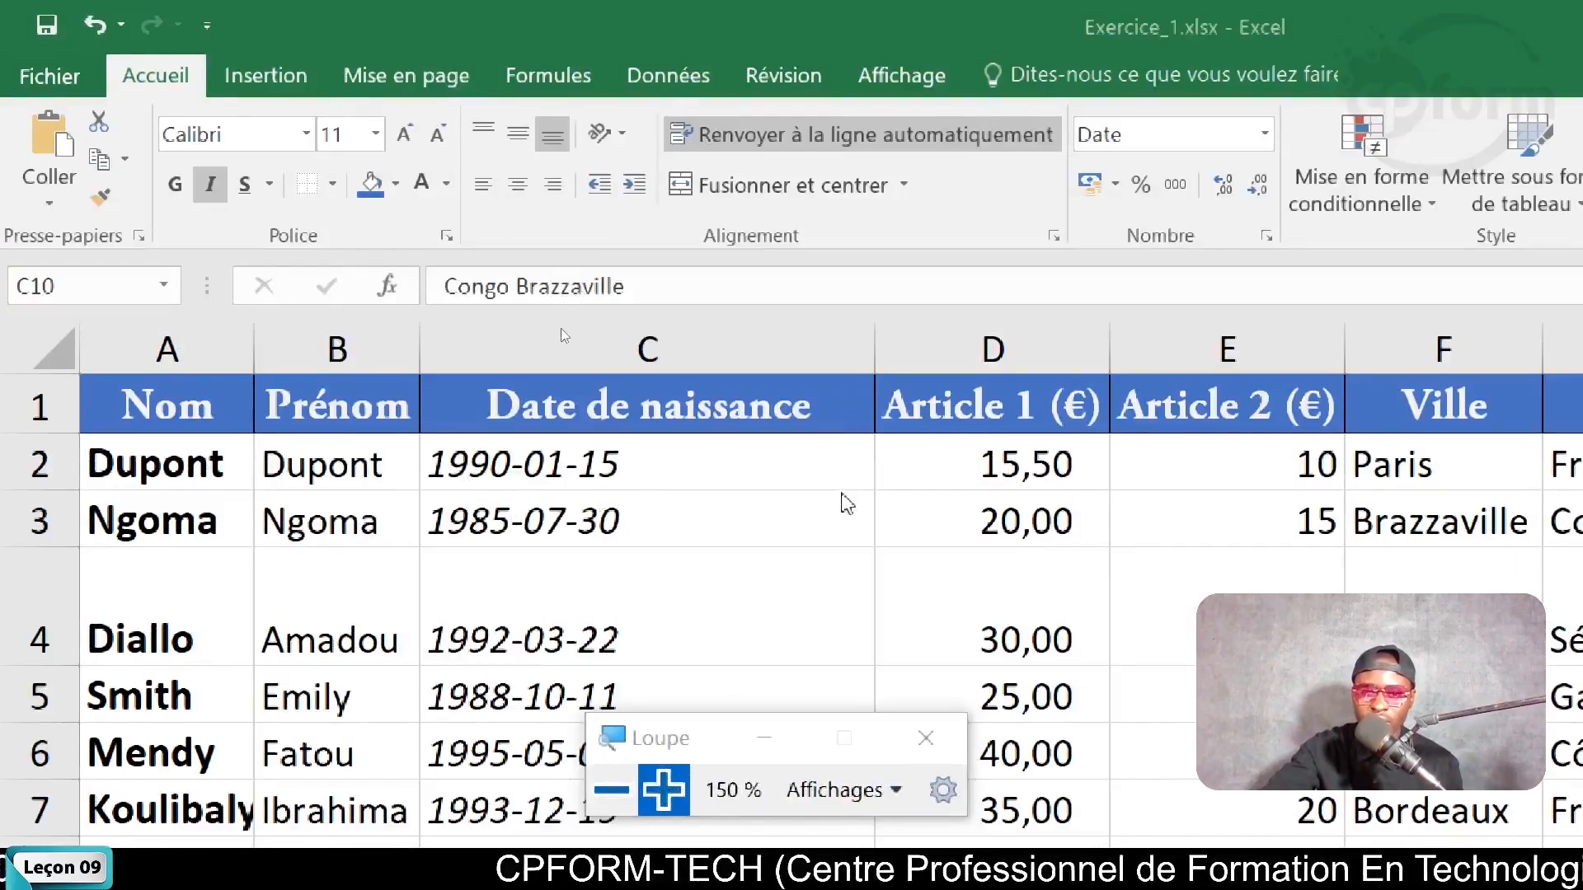
left_click(539, 464)
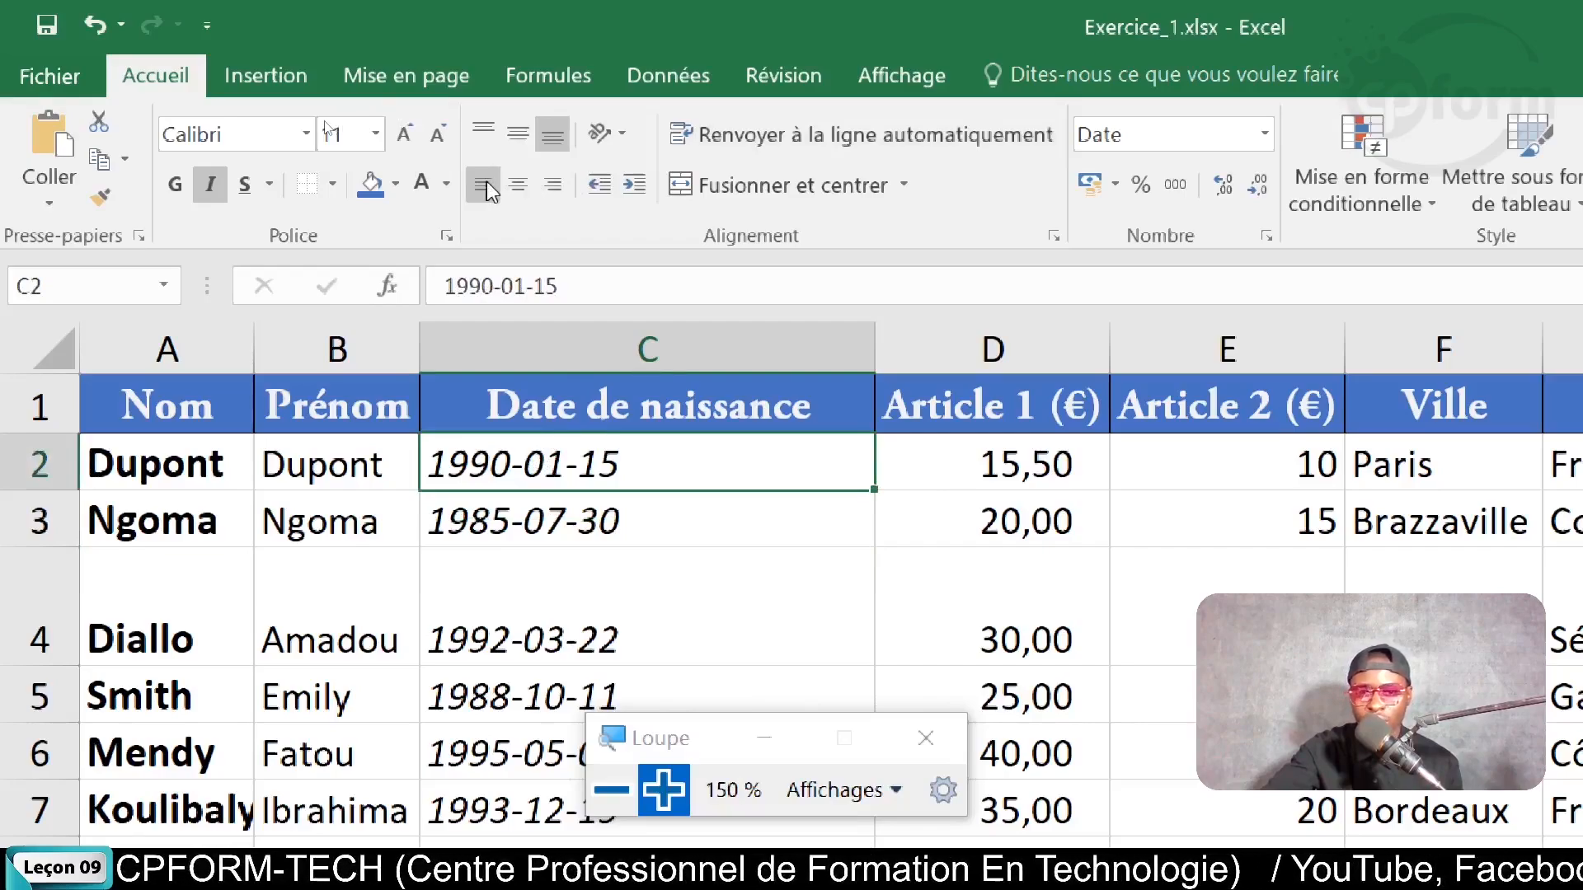
left_click(526, 188)
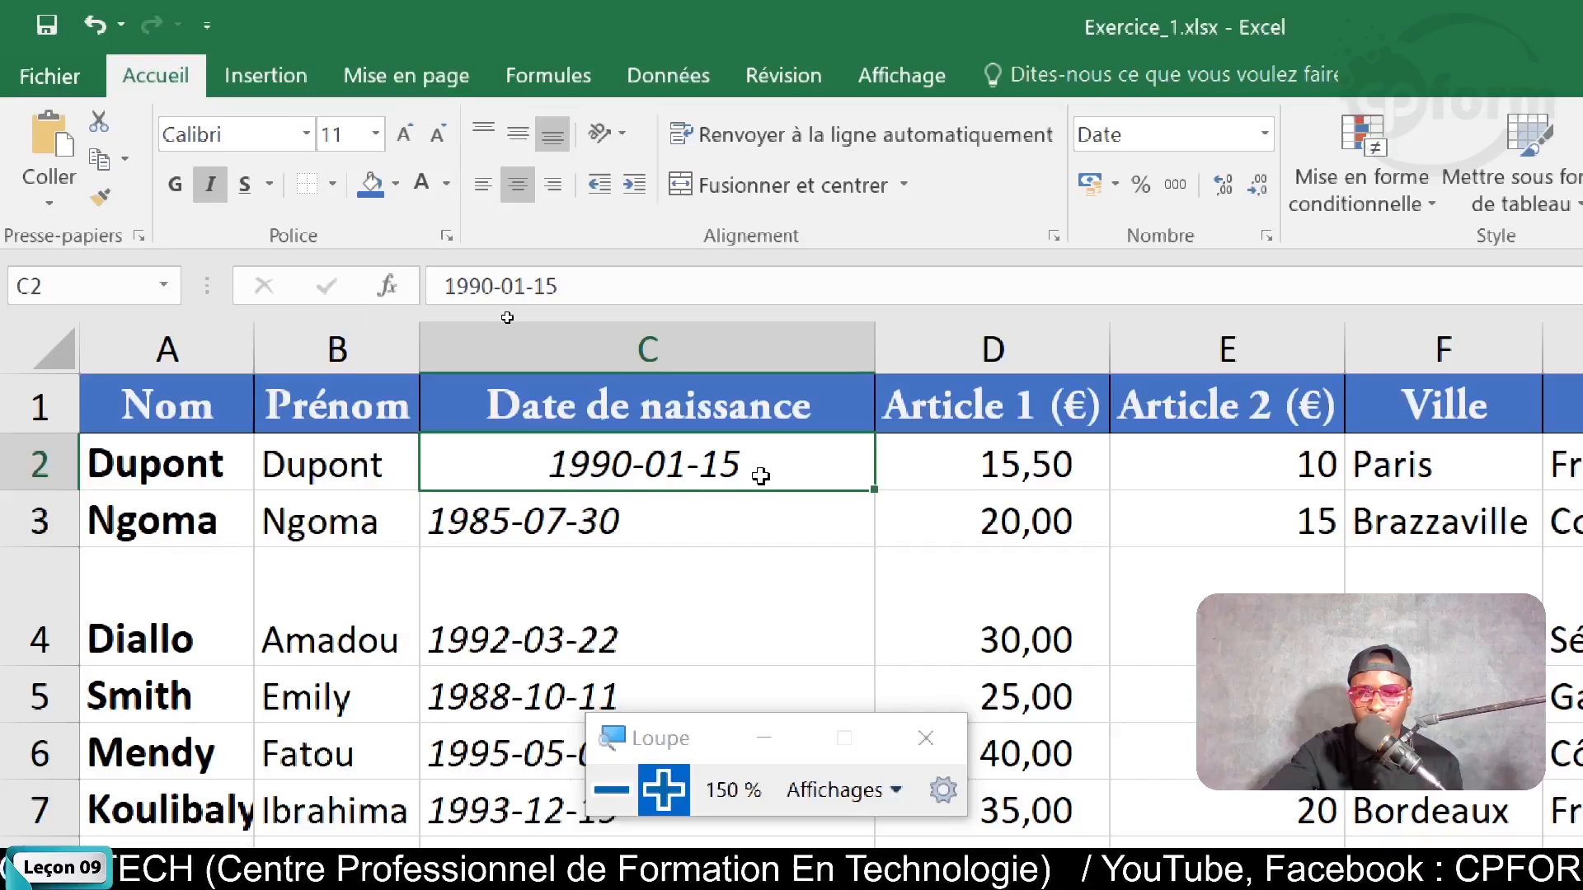
left_click(554, 185)
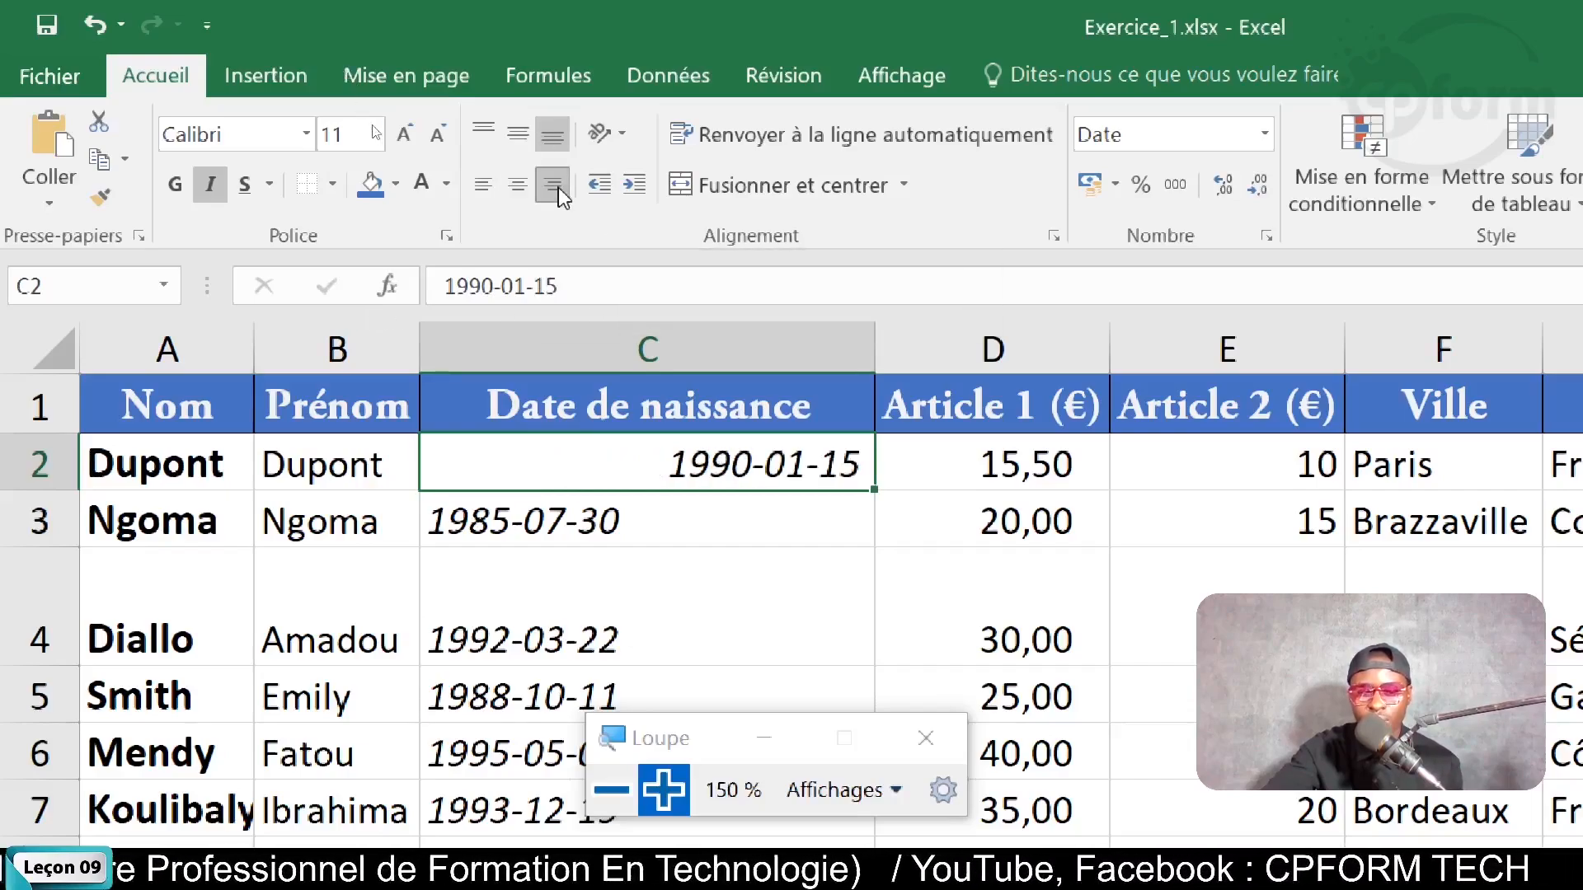
Compare the centre, left and right alignments on the date in C2, ending with it centred horizontally
left_click(611, 790)
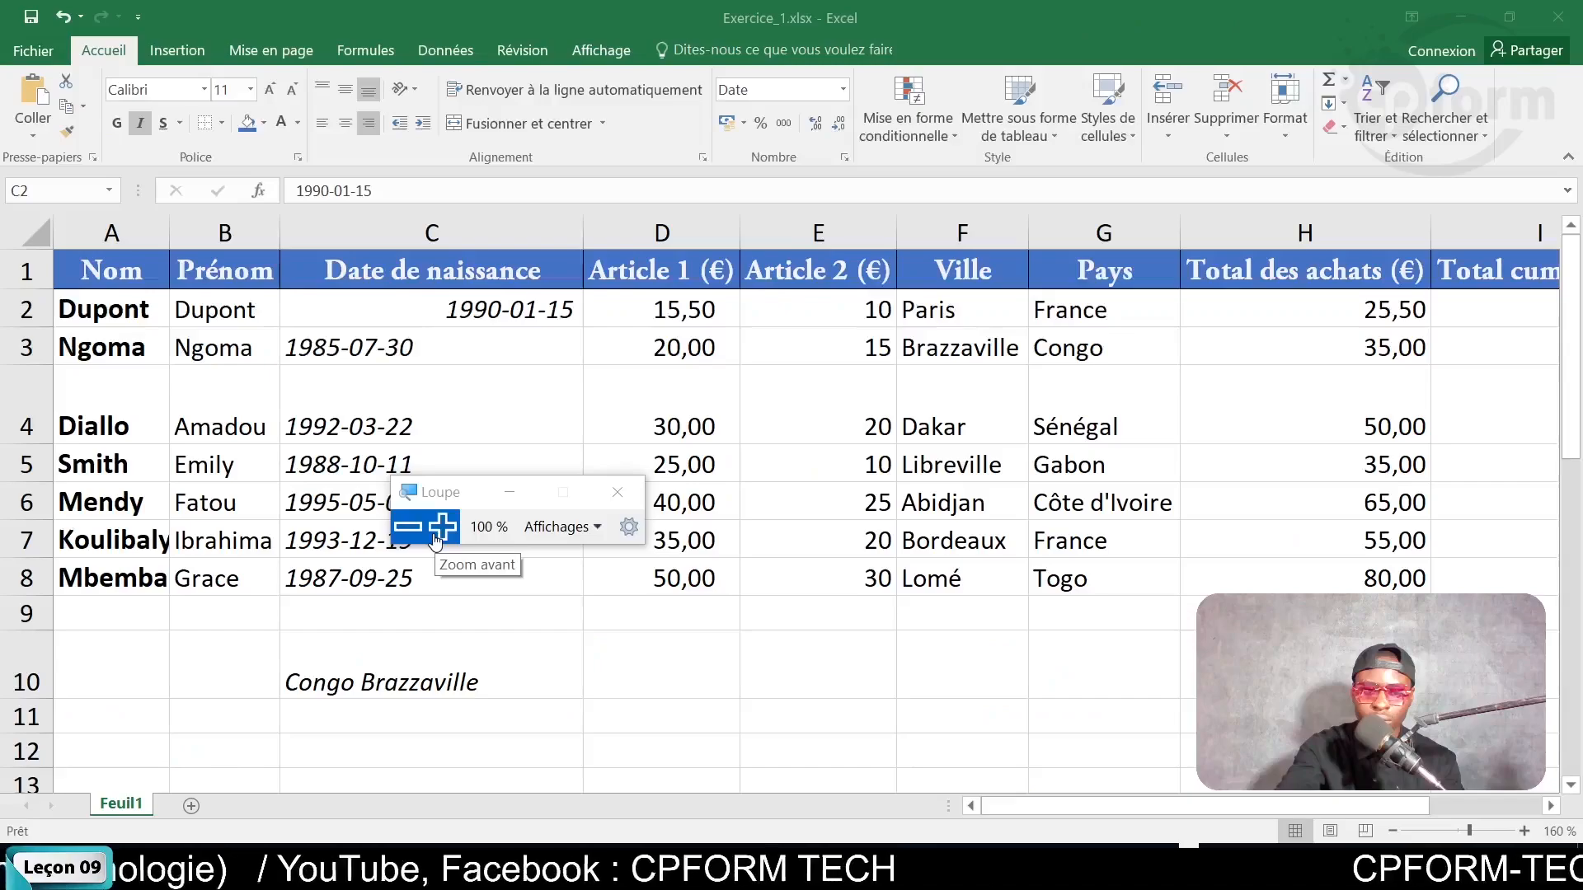
left_click(417, 524)
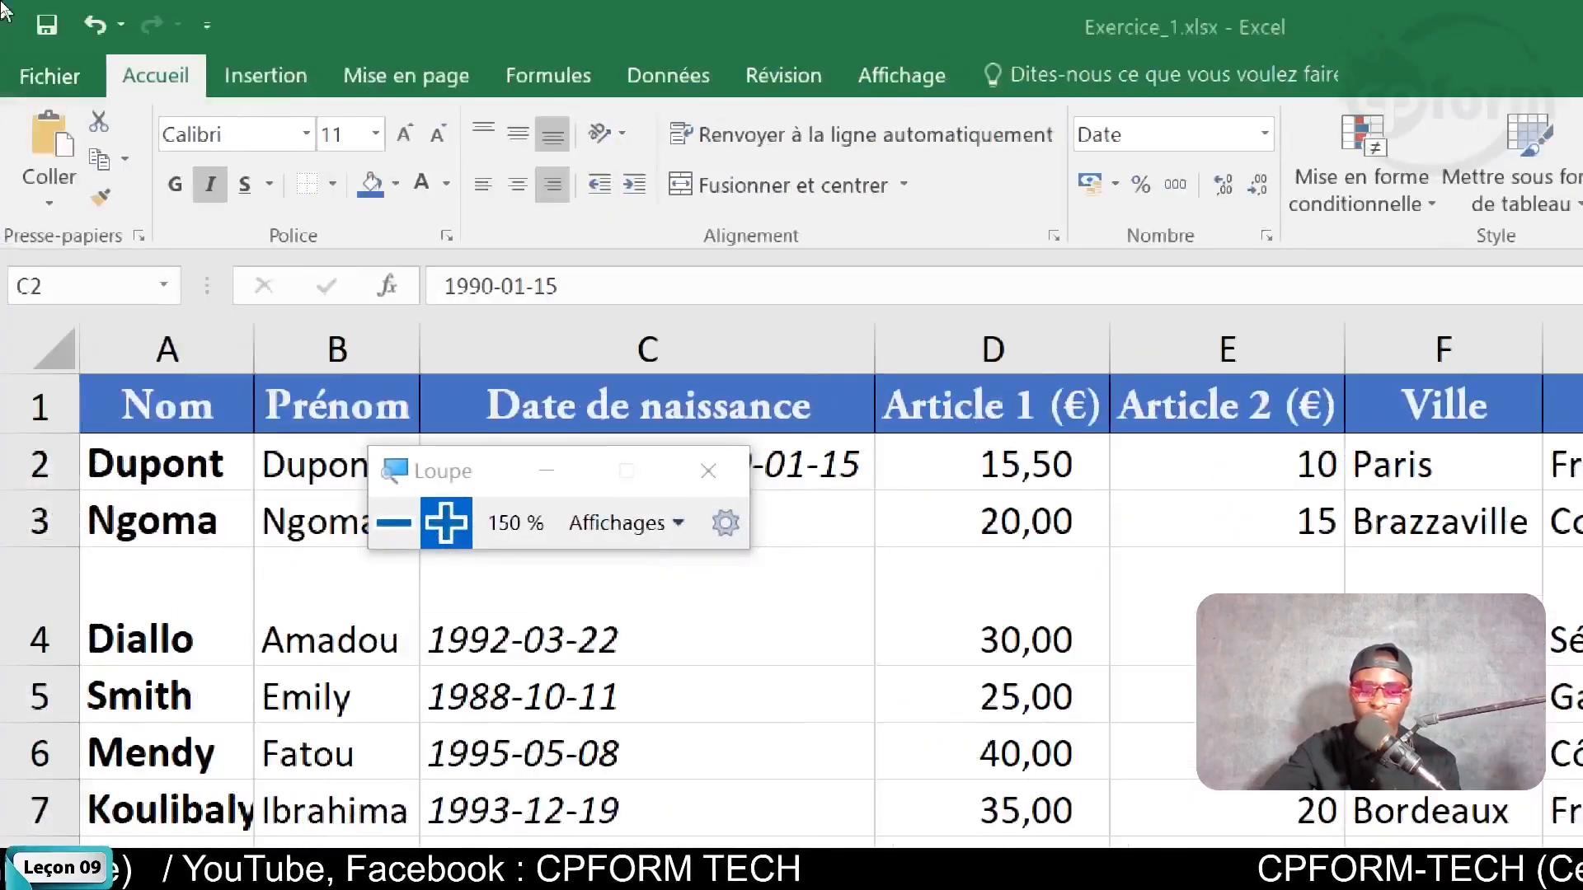
left_click_drag(445, 471, 524, 756)
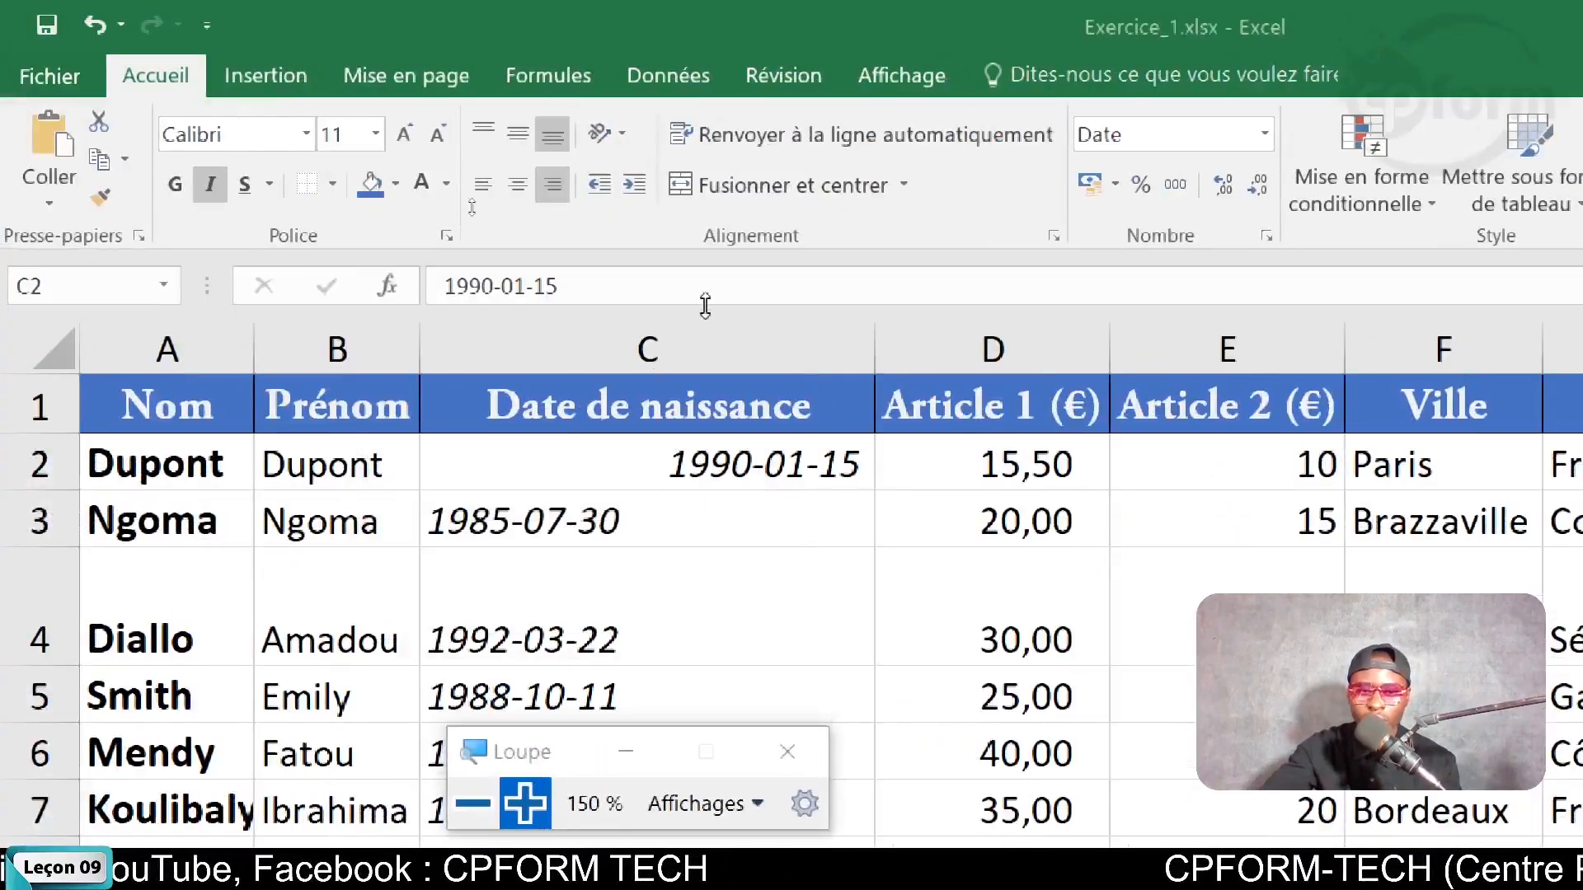
left_click(712, 449)
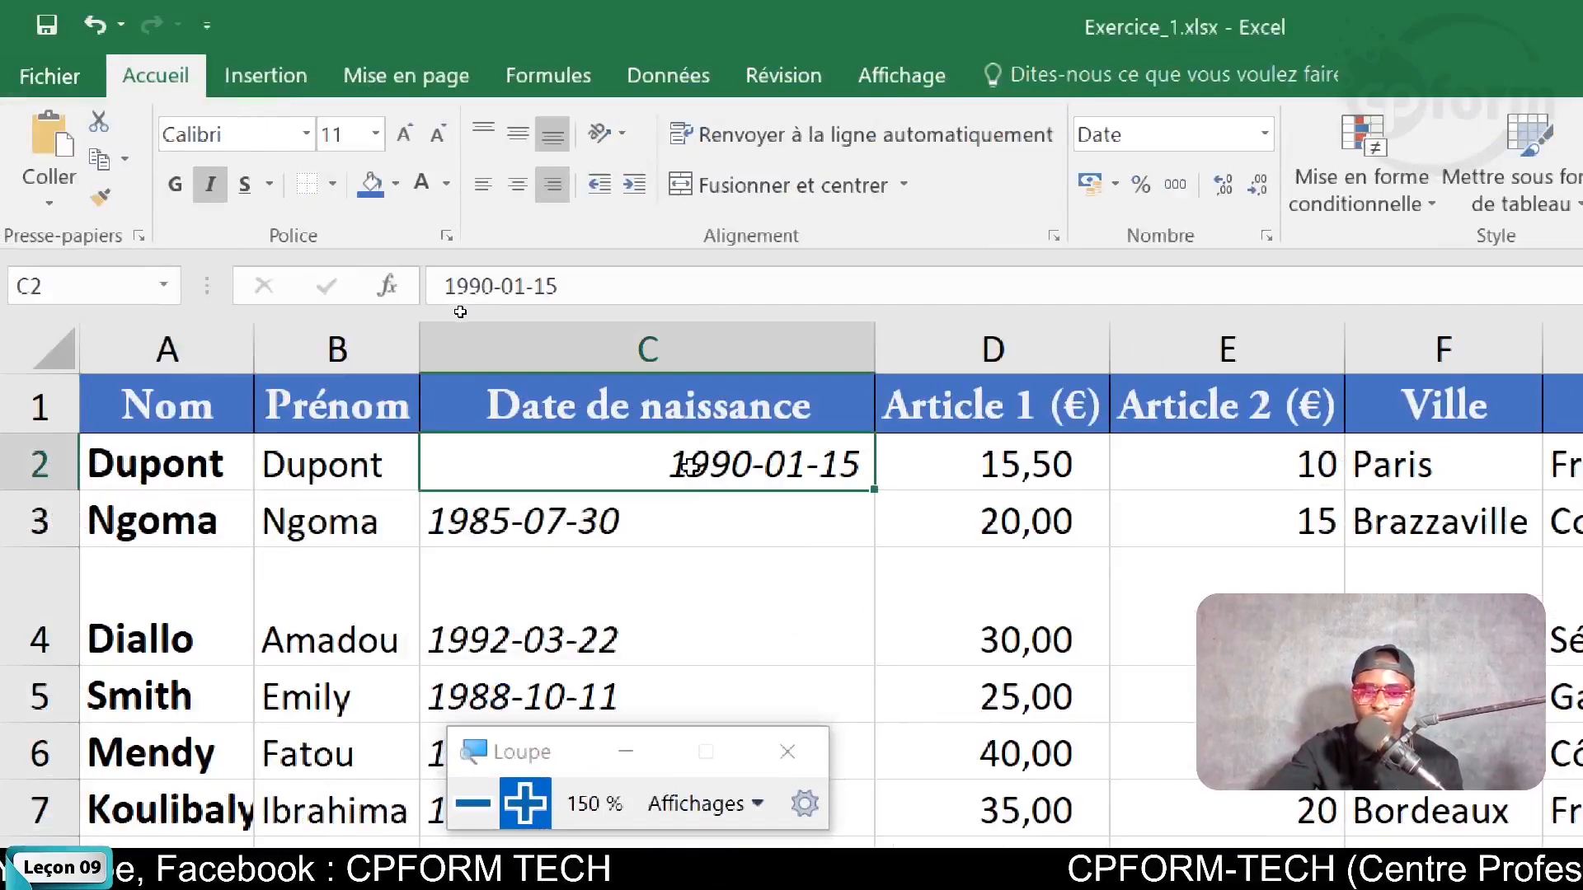
key("Return")
left_click(580, 469)
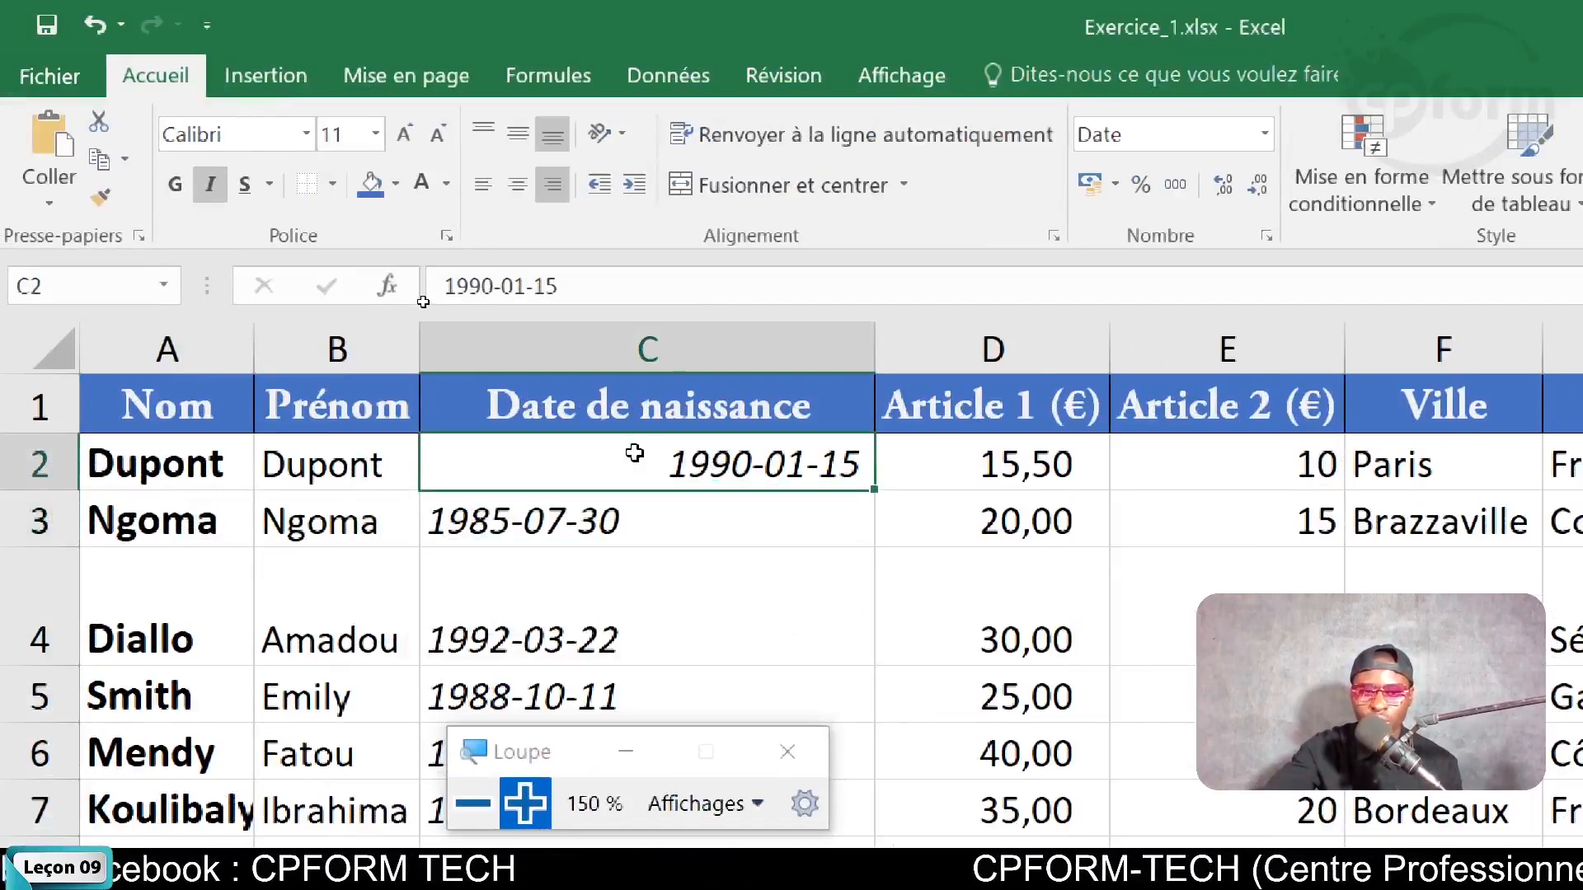
left_click(518, 188)
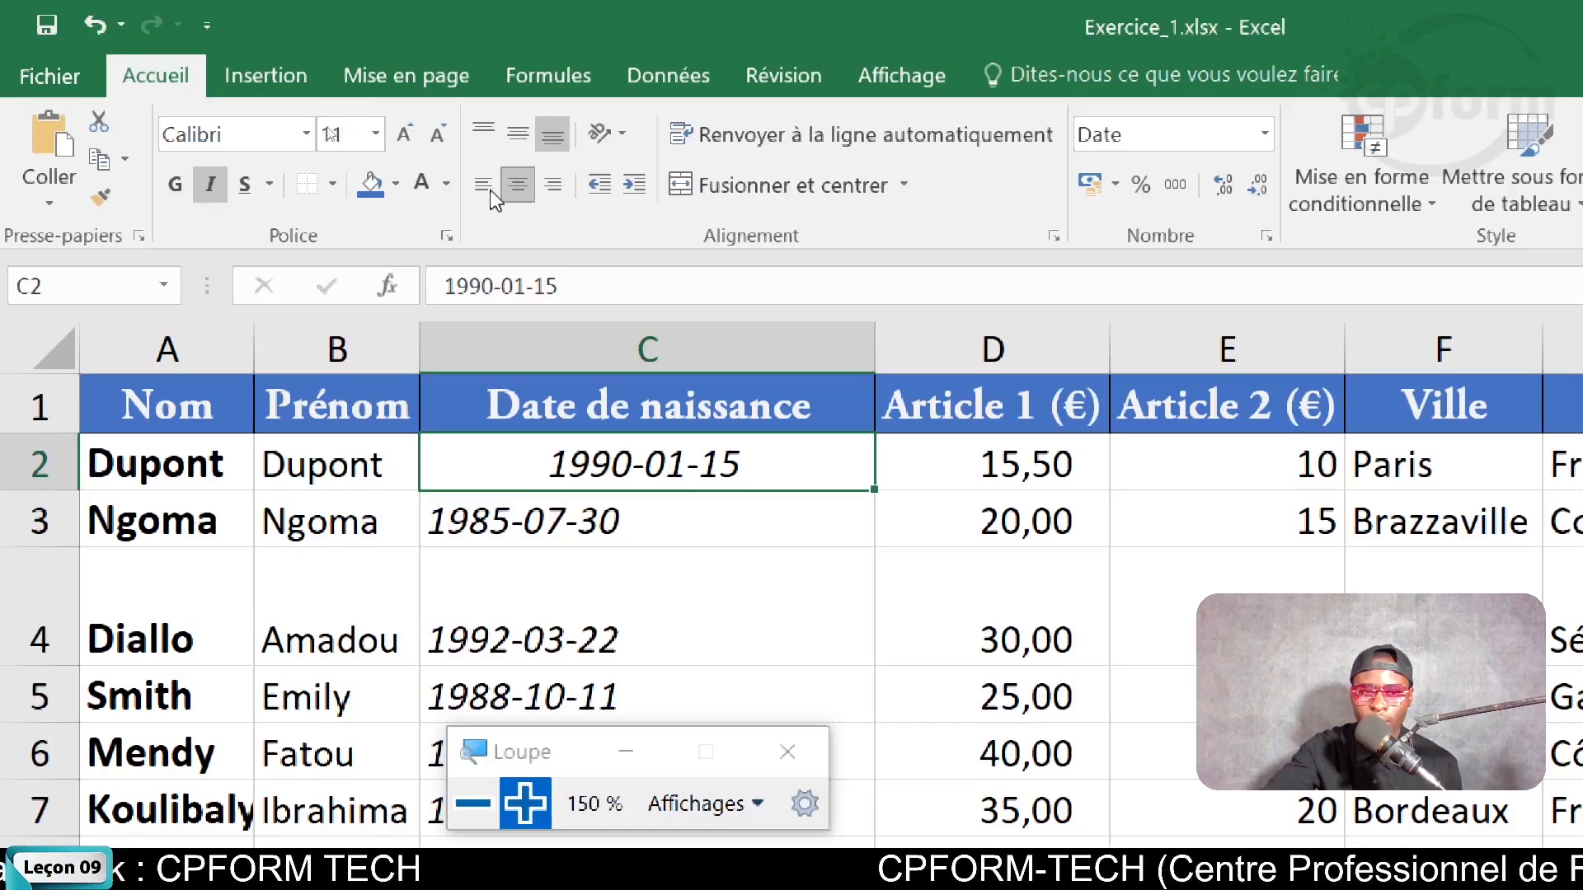
left_click(484, 192)
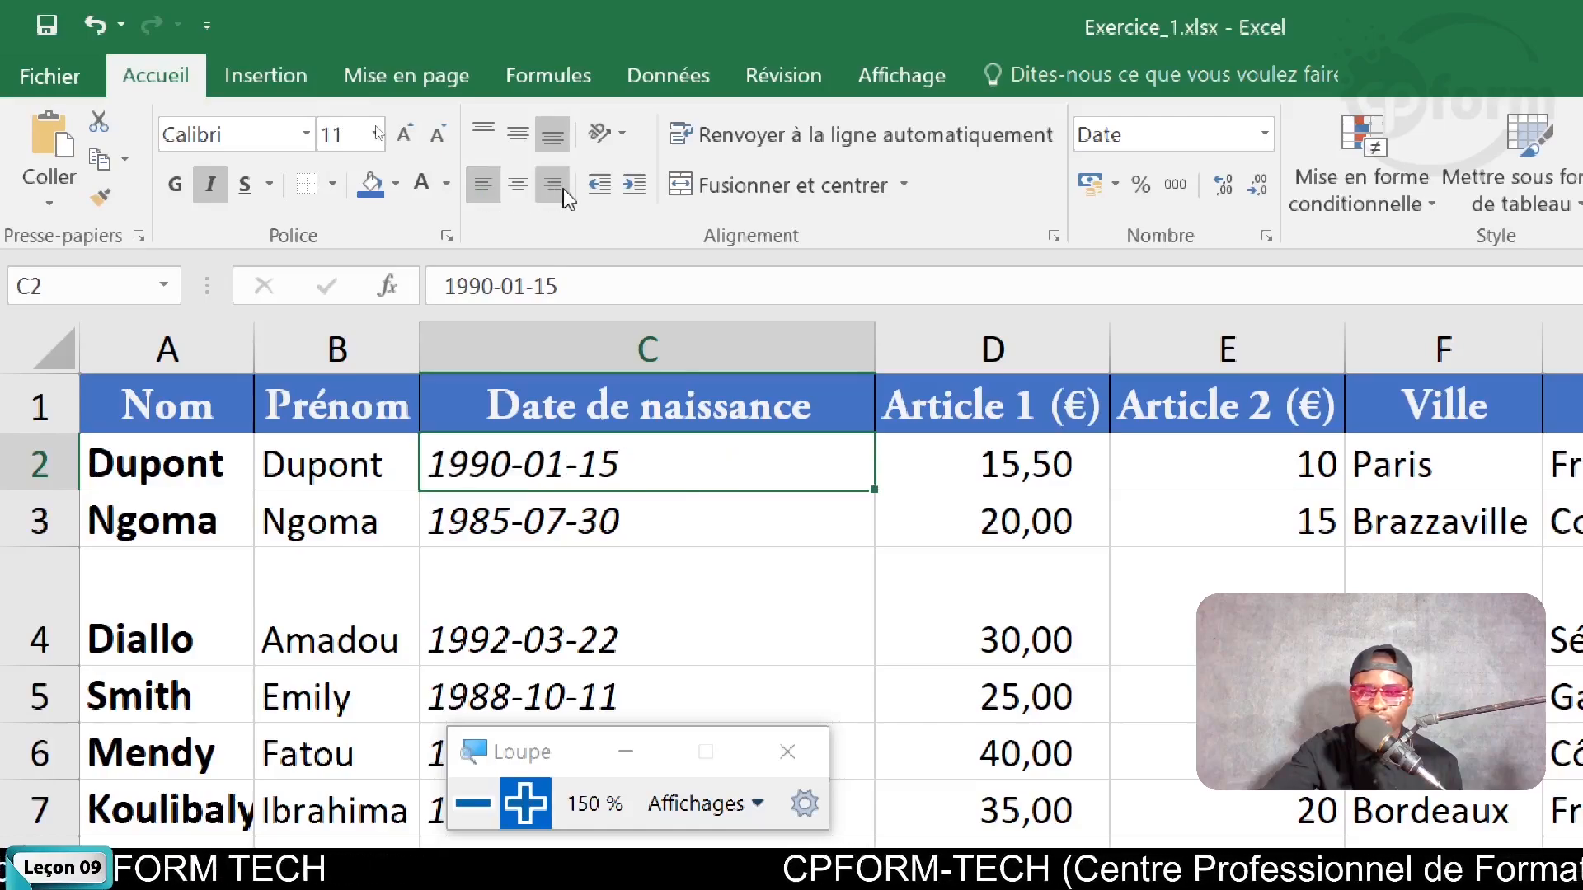
left_click(565, 196)
left_click(519, 200)
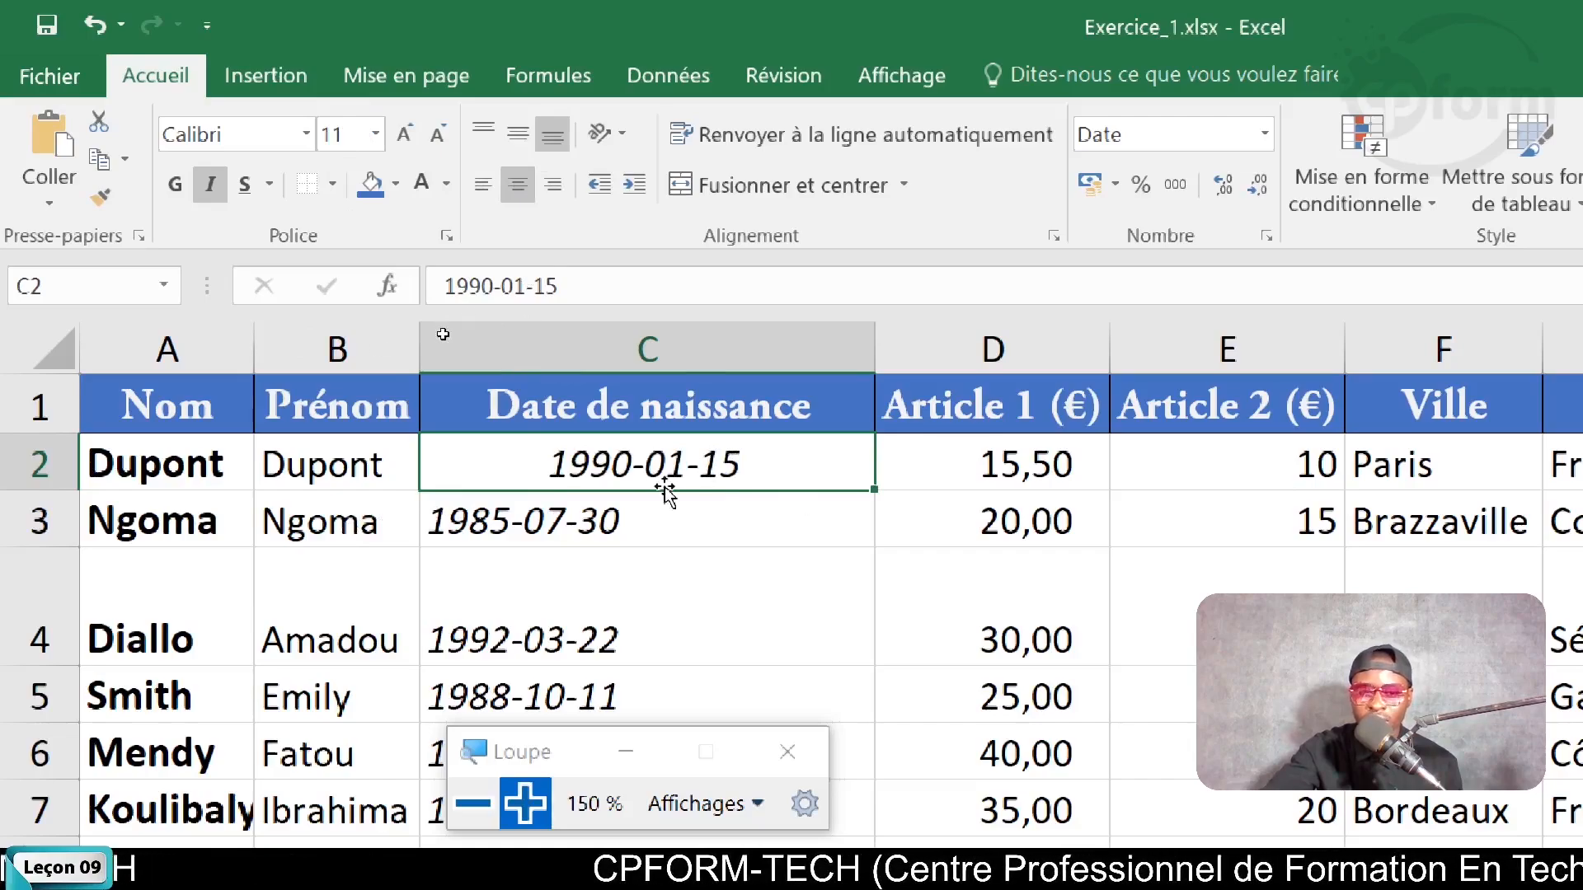
Increase the height of row 4
scroll(560, 520, "down", 1)
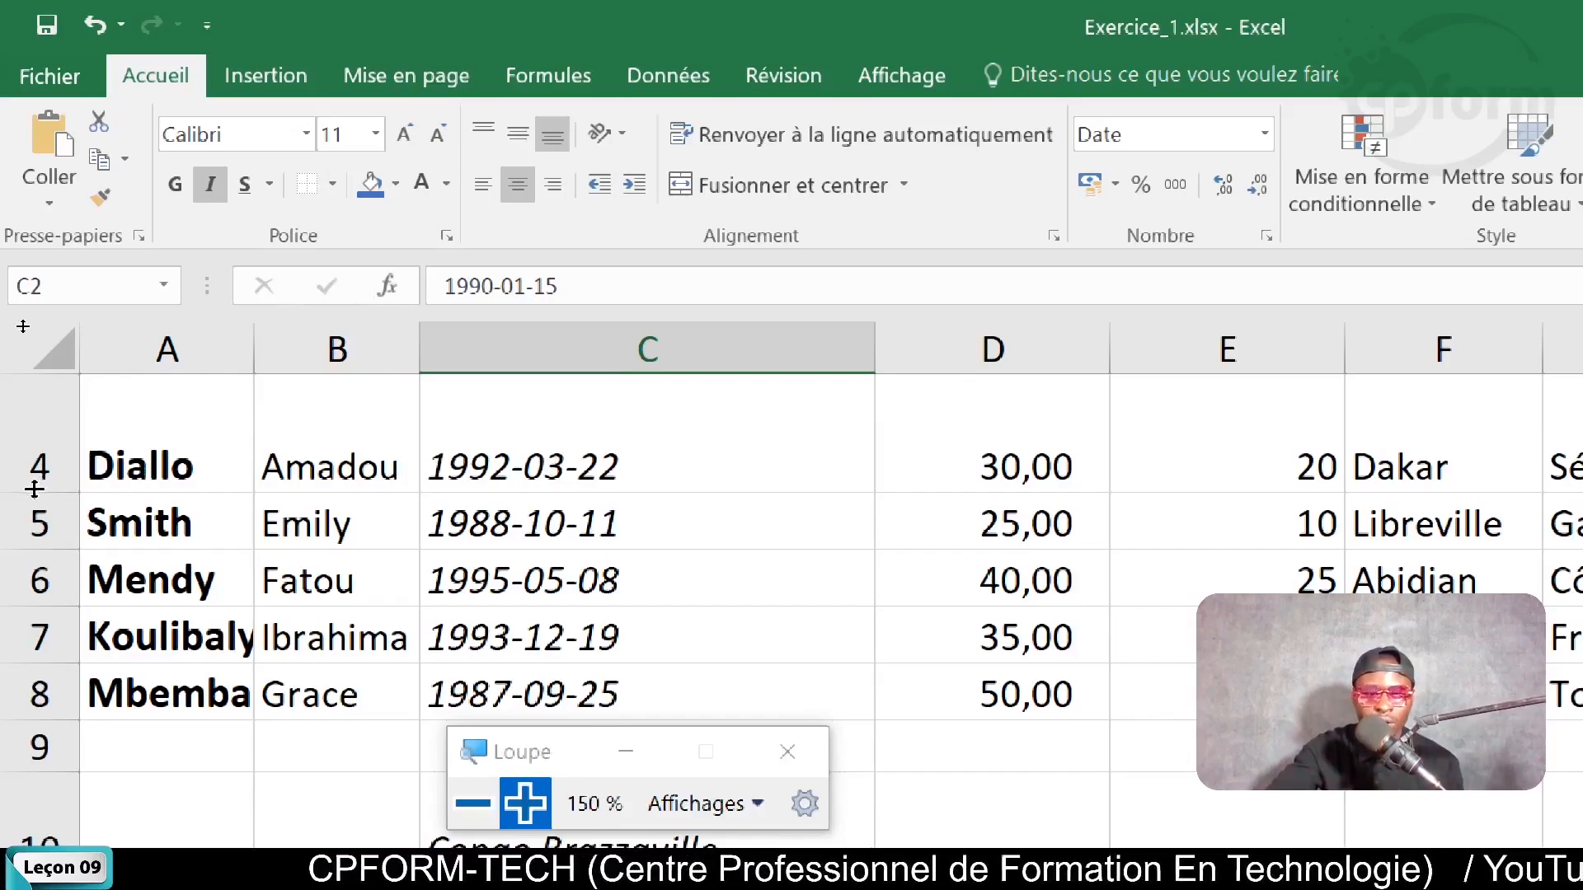
left_click_drag(38, 493, 37, 529)
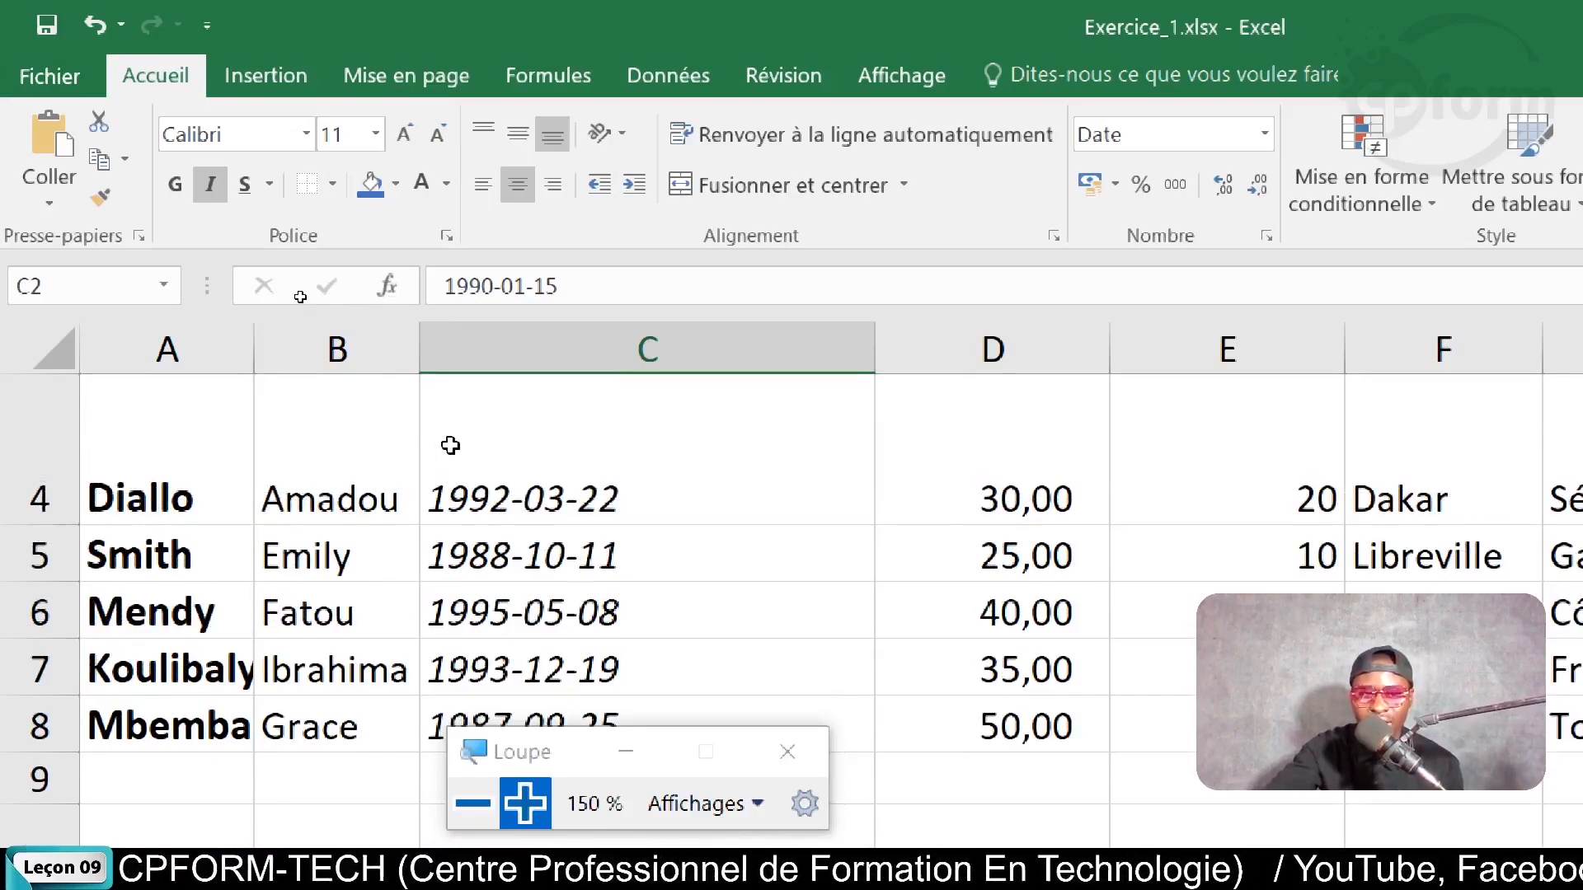
Centre the date in C4 horizontally, trying middle vertical alignment before aligning it to the top of the cell
left_click(500, 423)
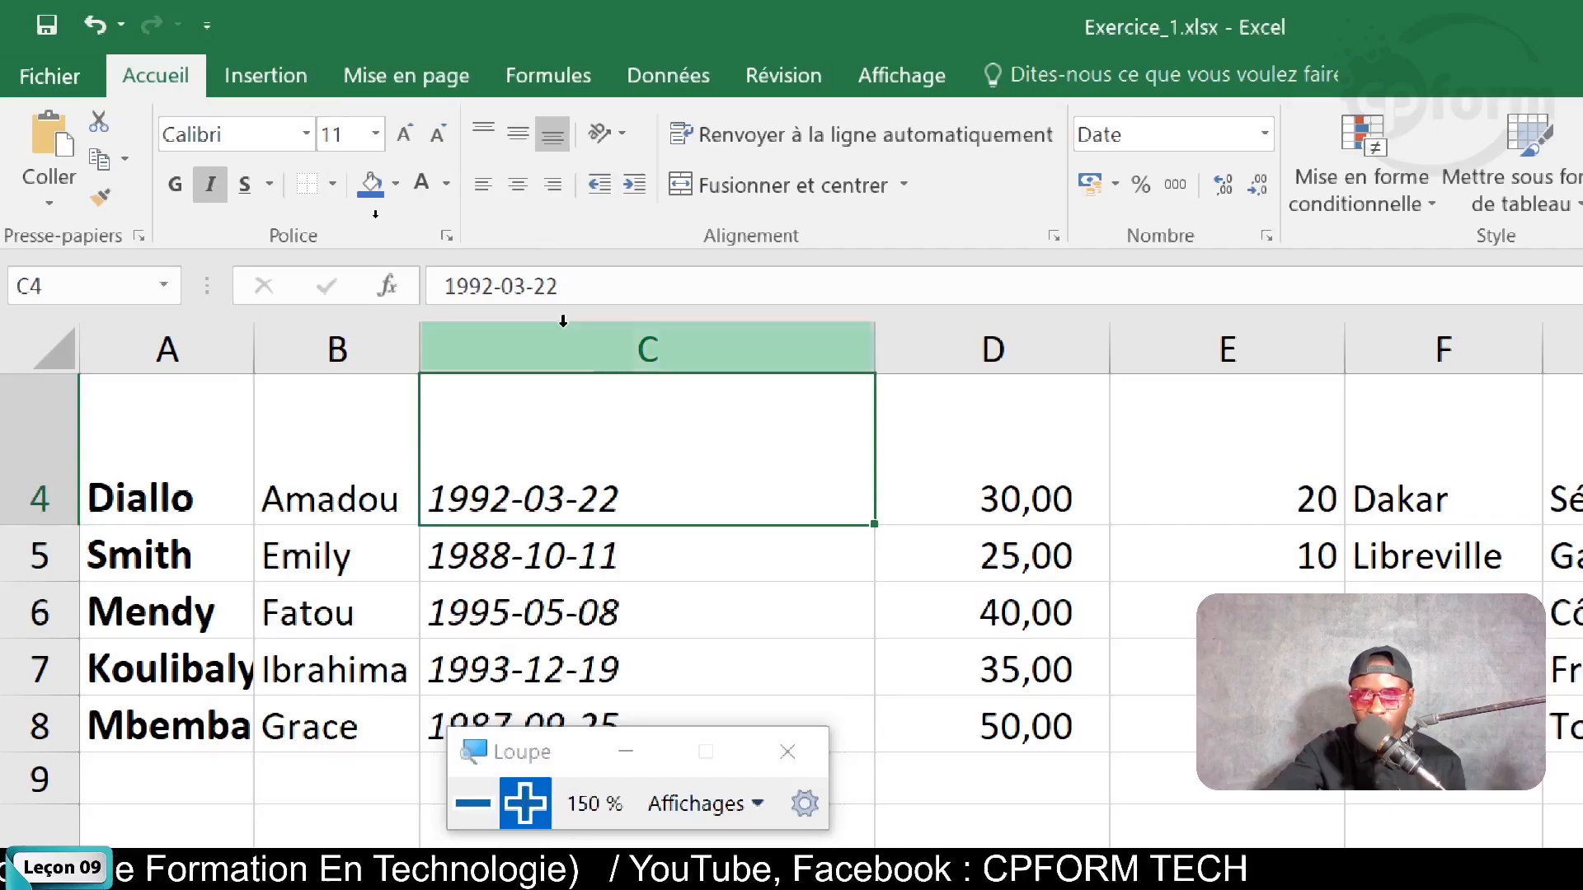
left_click(519, 139)
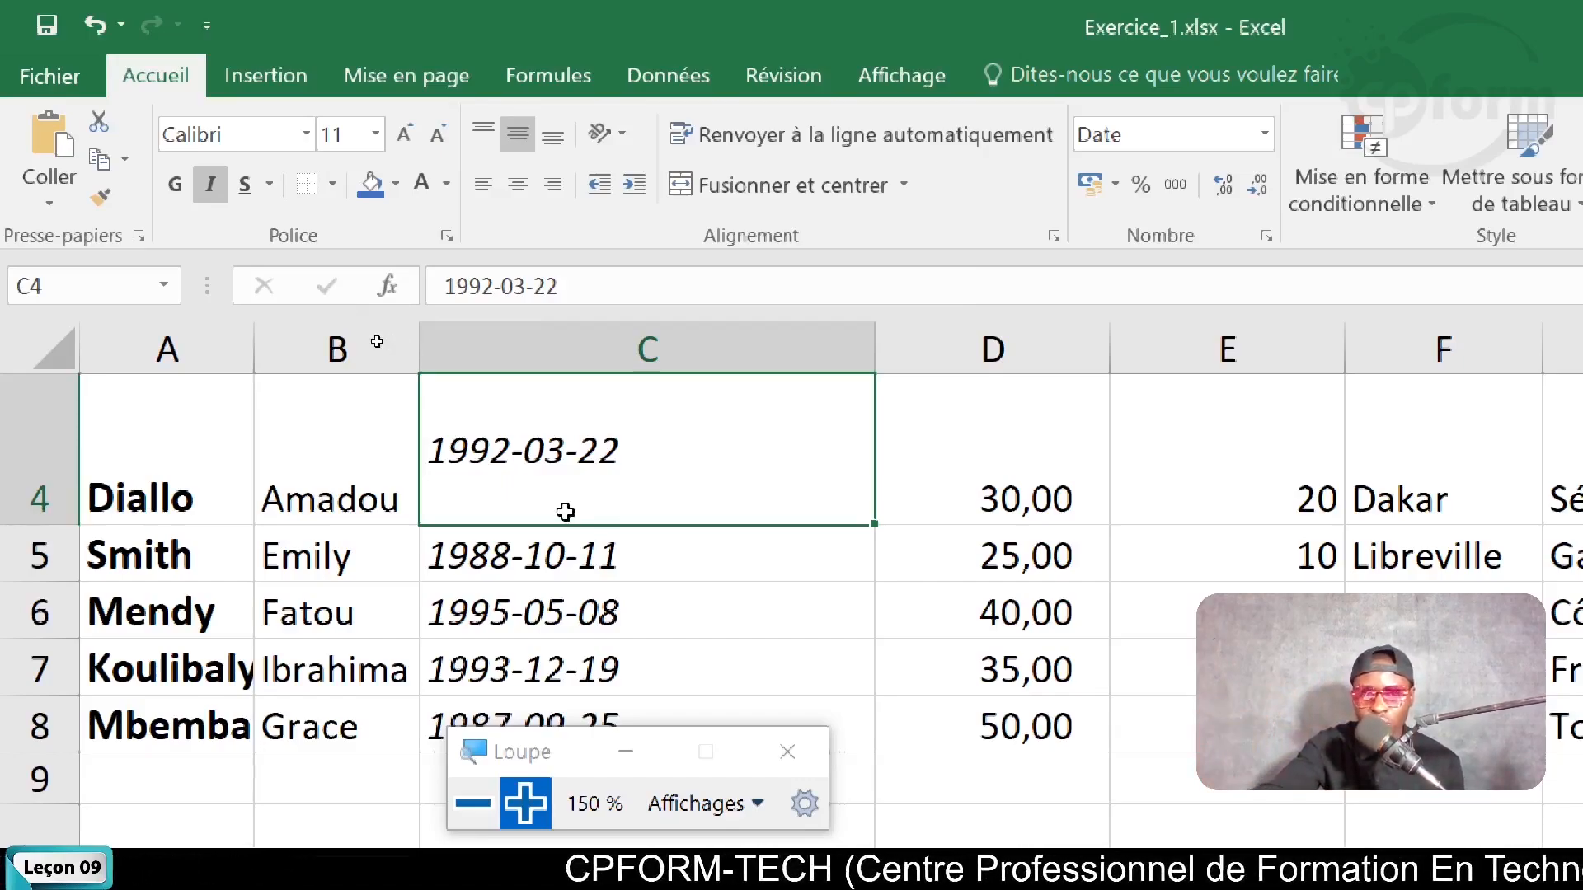
left_click(517, 187)
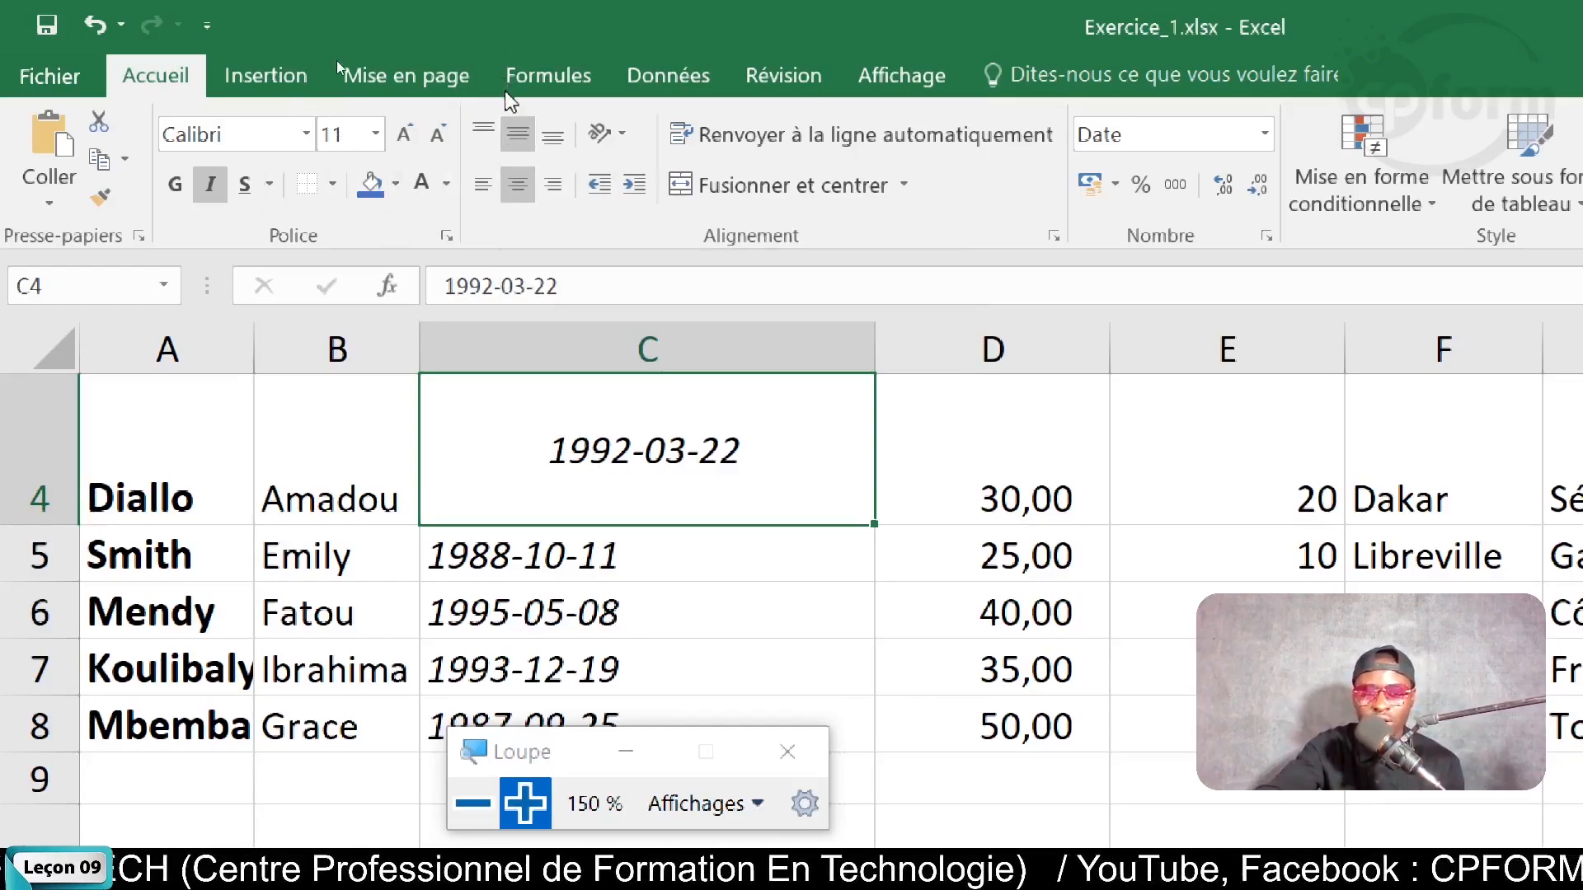
left_click(486, 130)
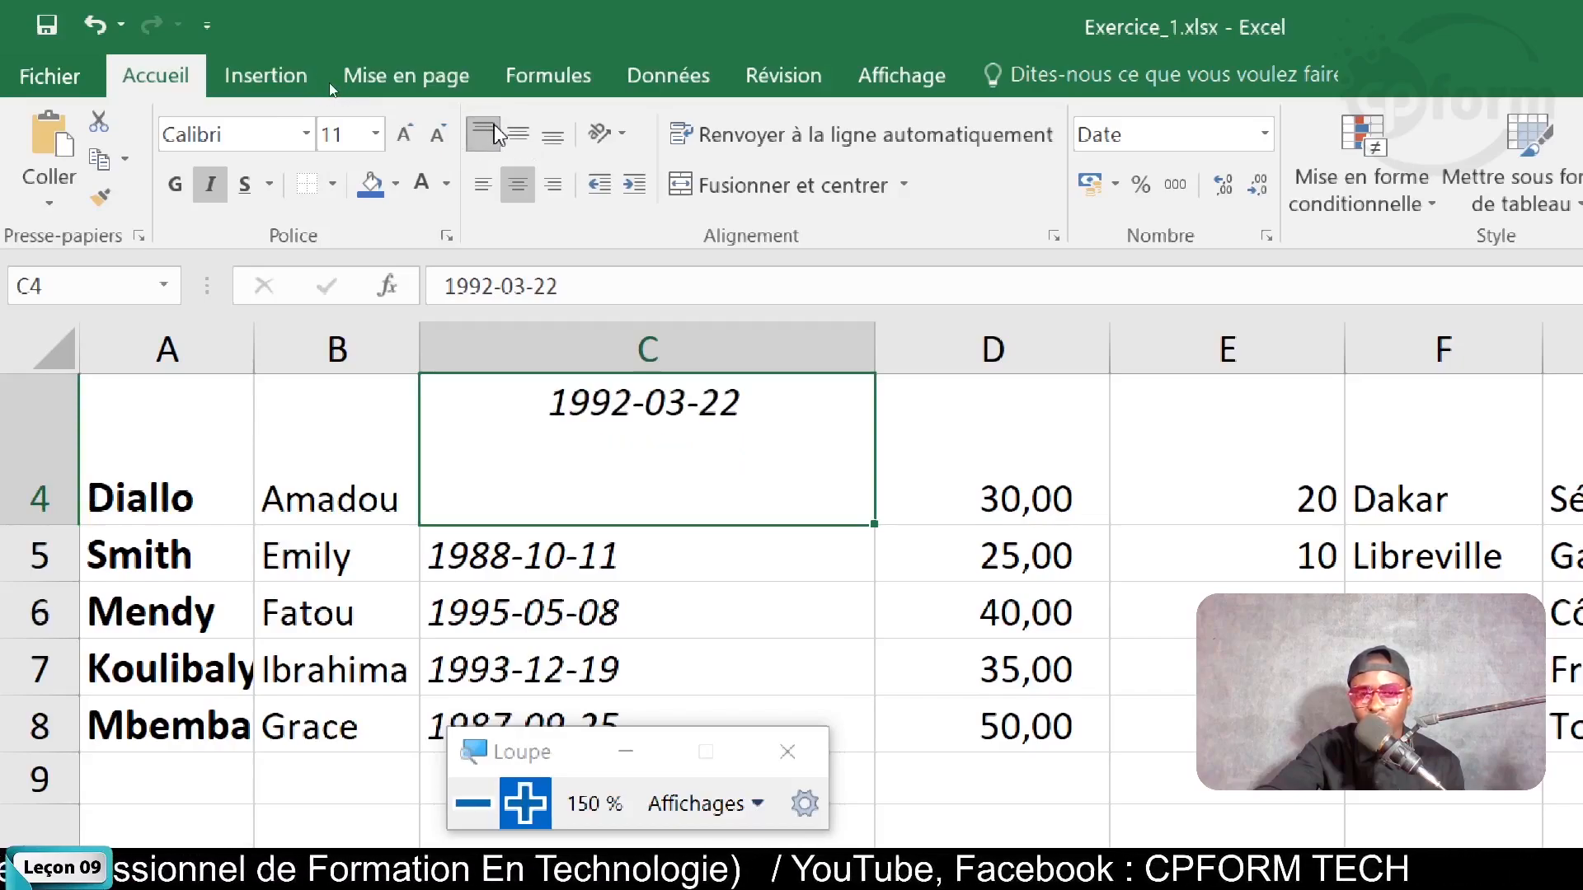
Try middle and bottom vertical alignment, followed by left, right and centred horizontal alignment, on the date in C4
left_click(519, 140)
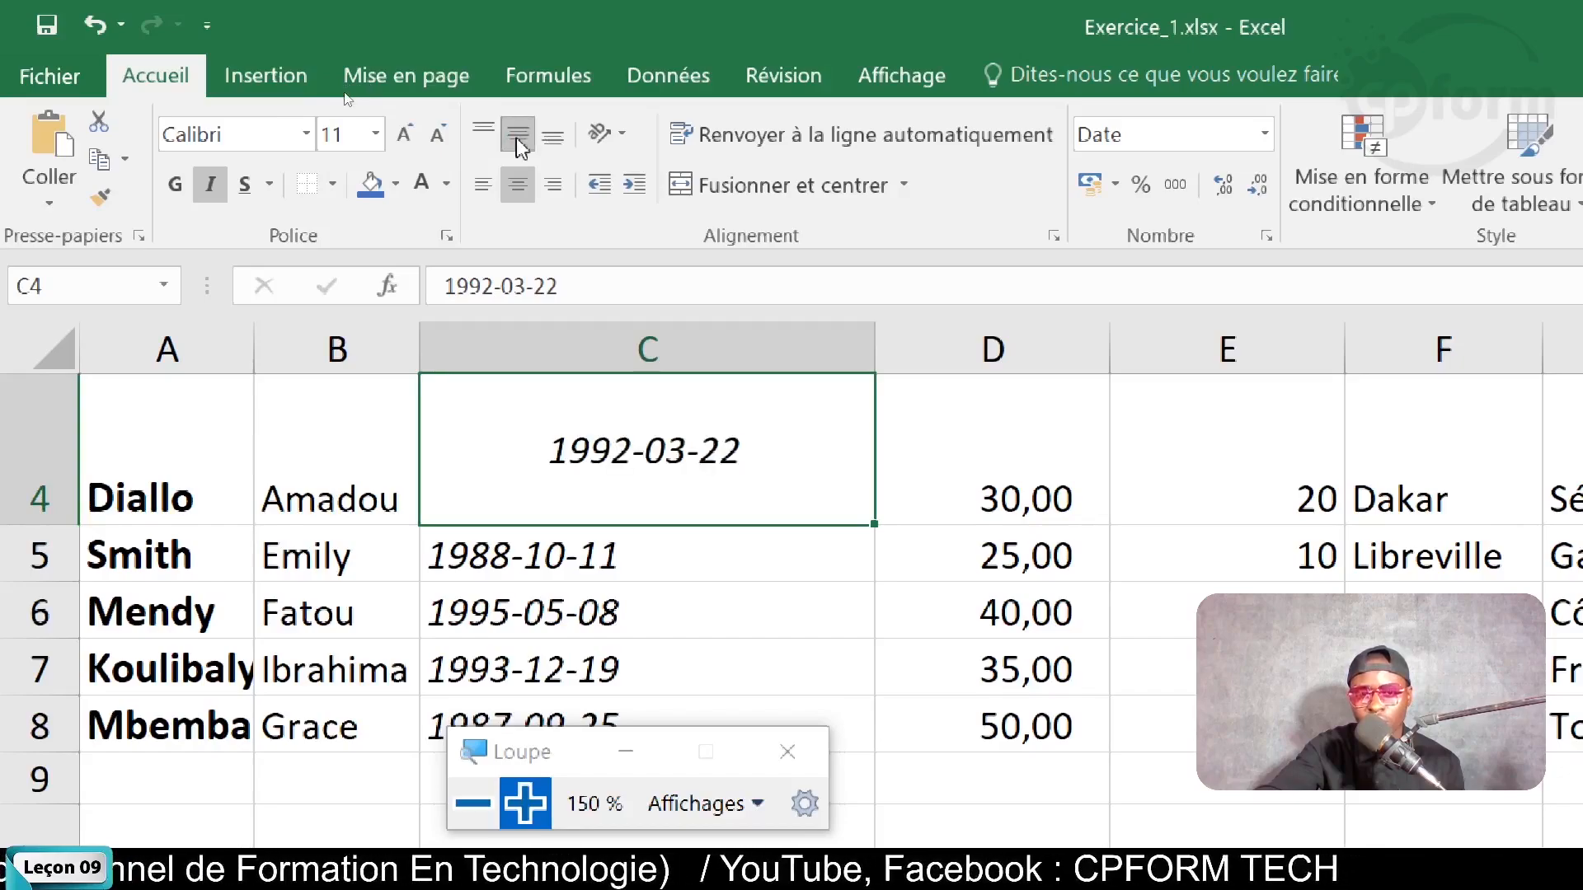
left_click(564, 141)
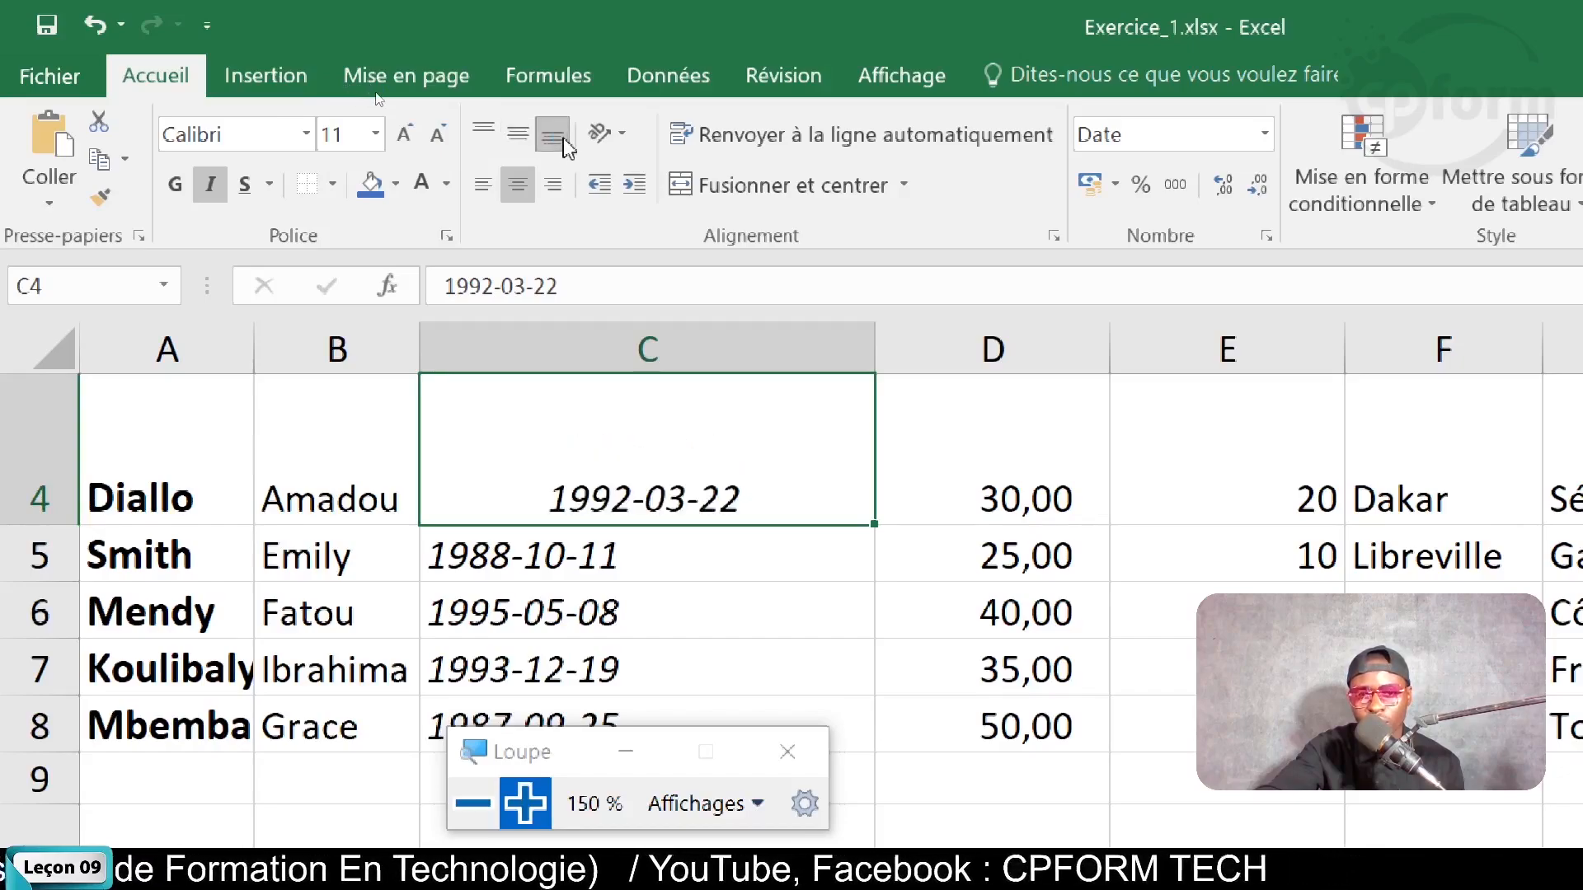
left_click(484, 186)
left_click(552, 187)
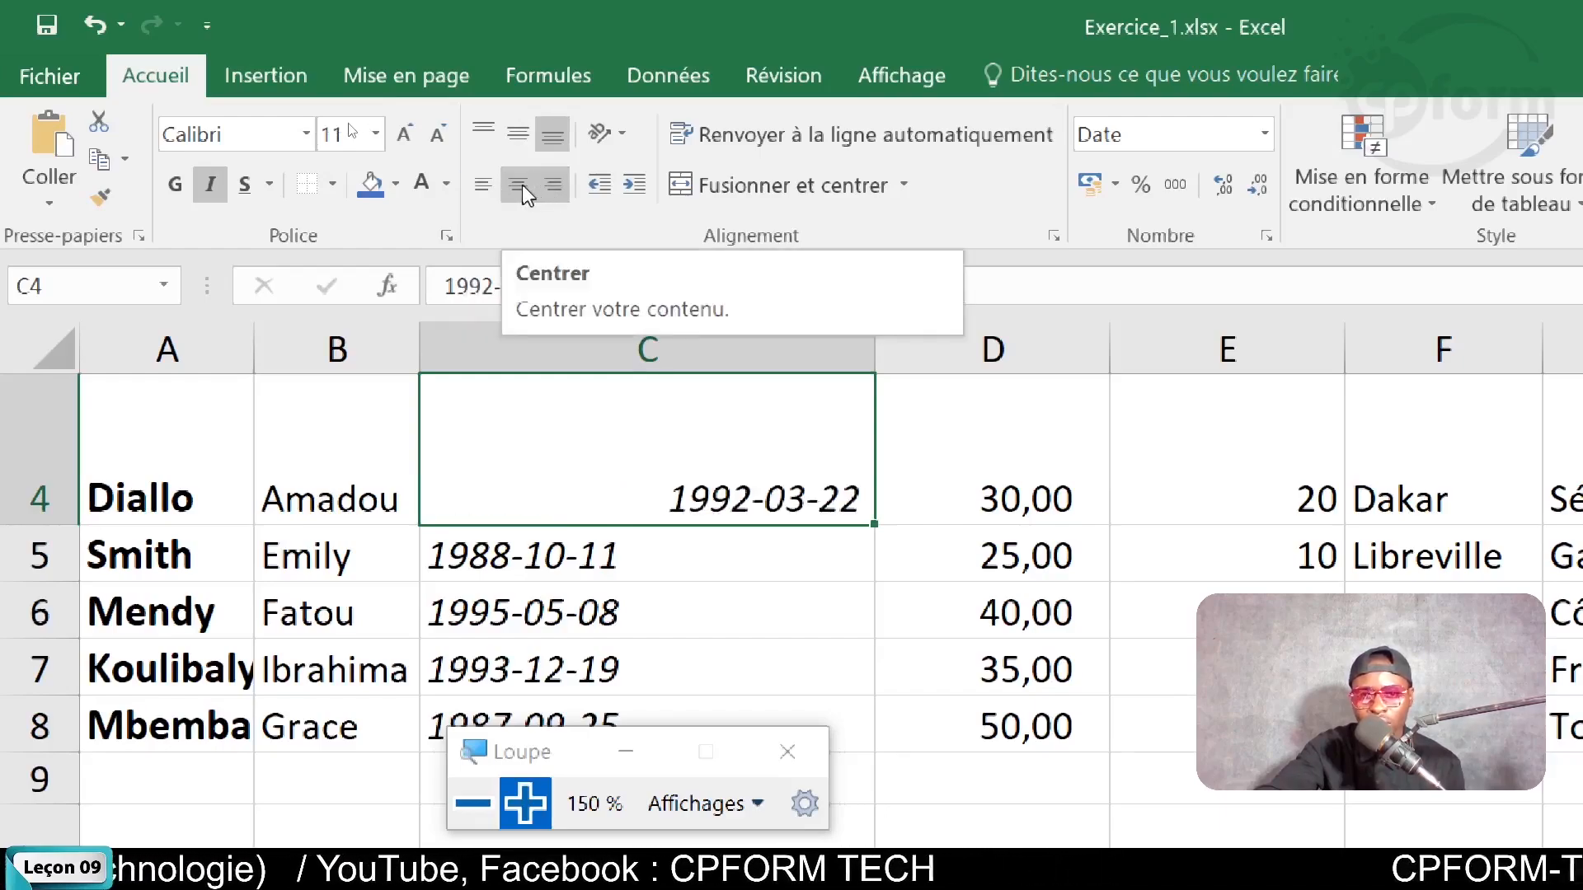
left_click(523, 186)
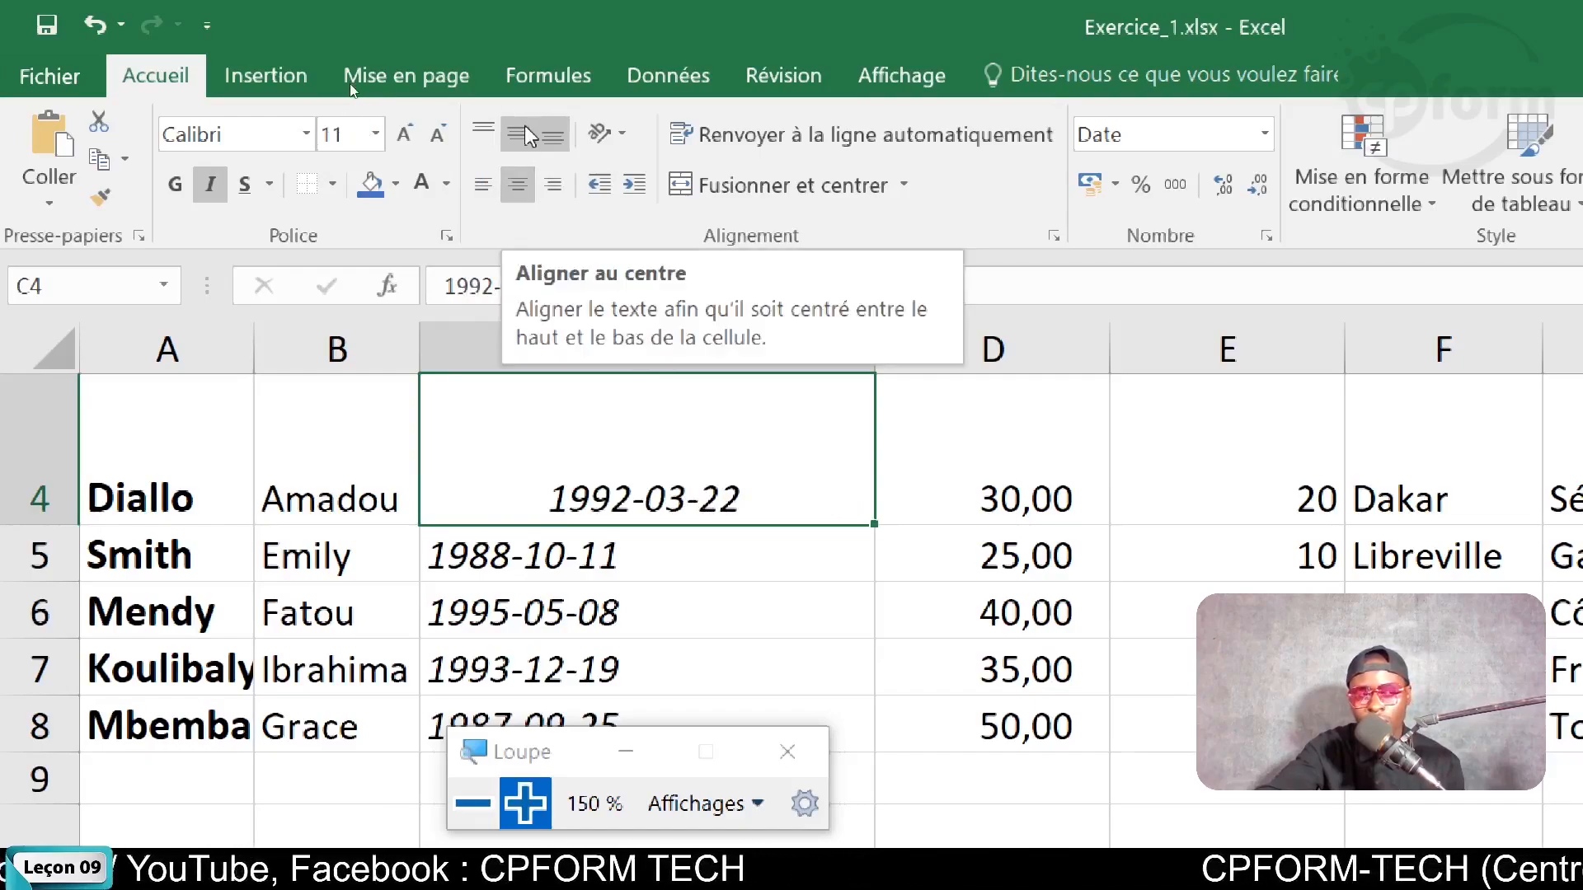
Align the date in C4 to the middle vertically and centre it horizontally
left_click(512, 192)
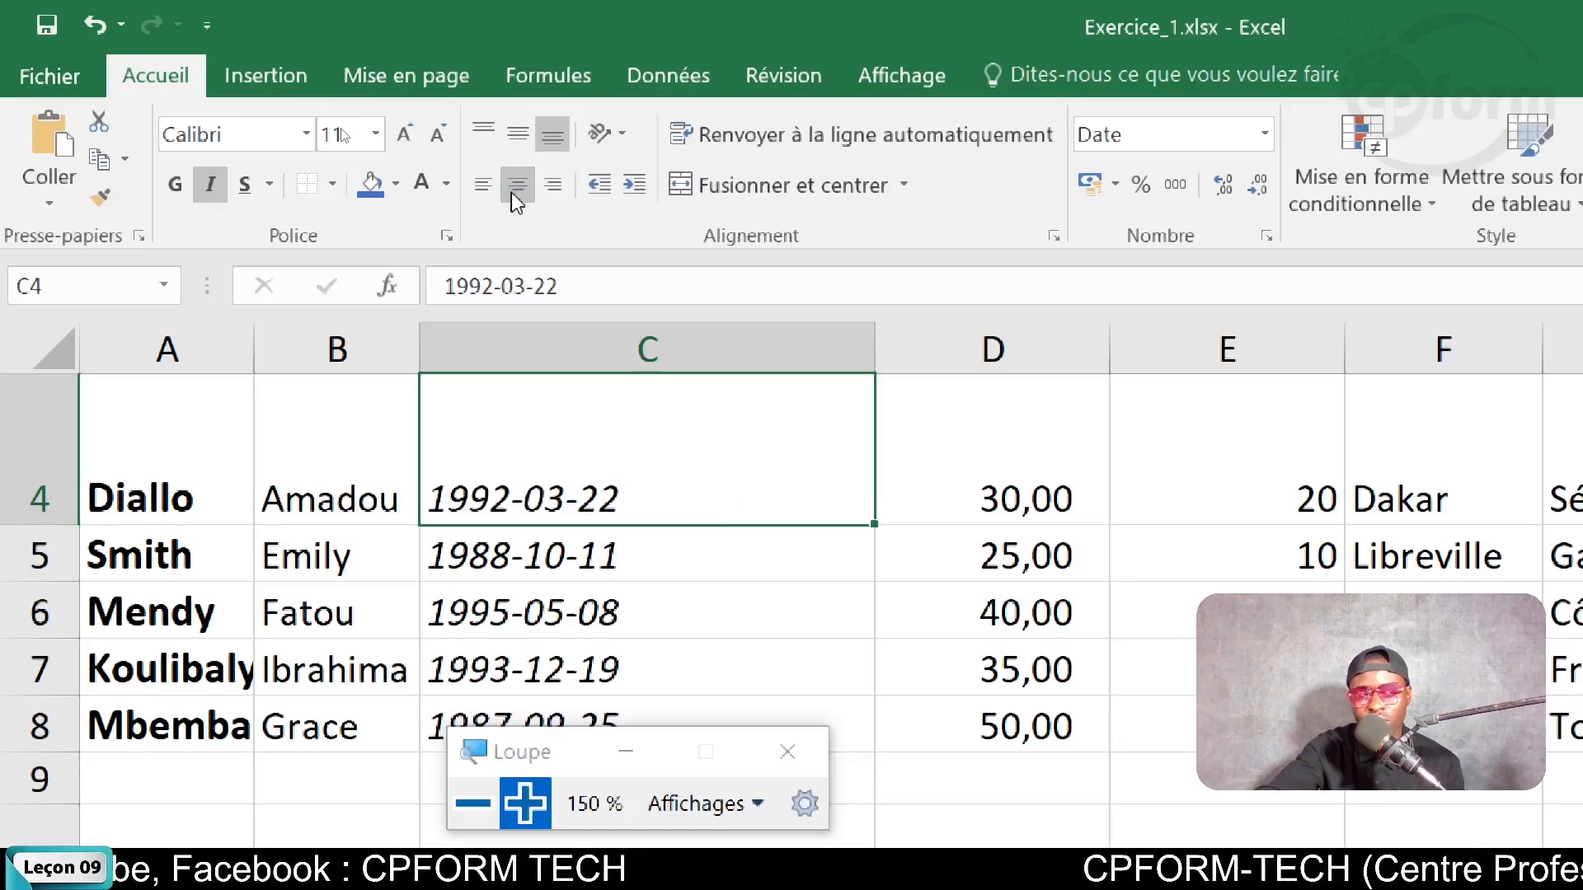
left_click(518, 144)
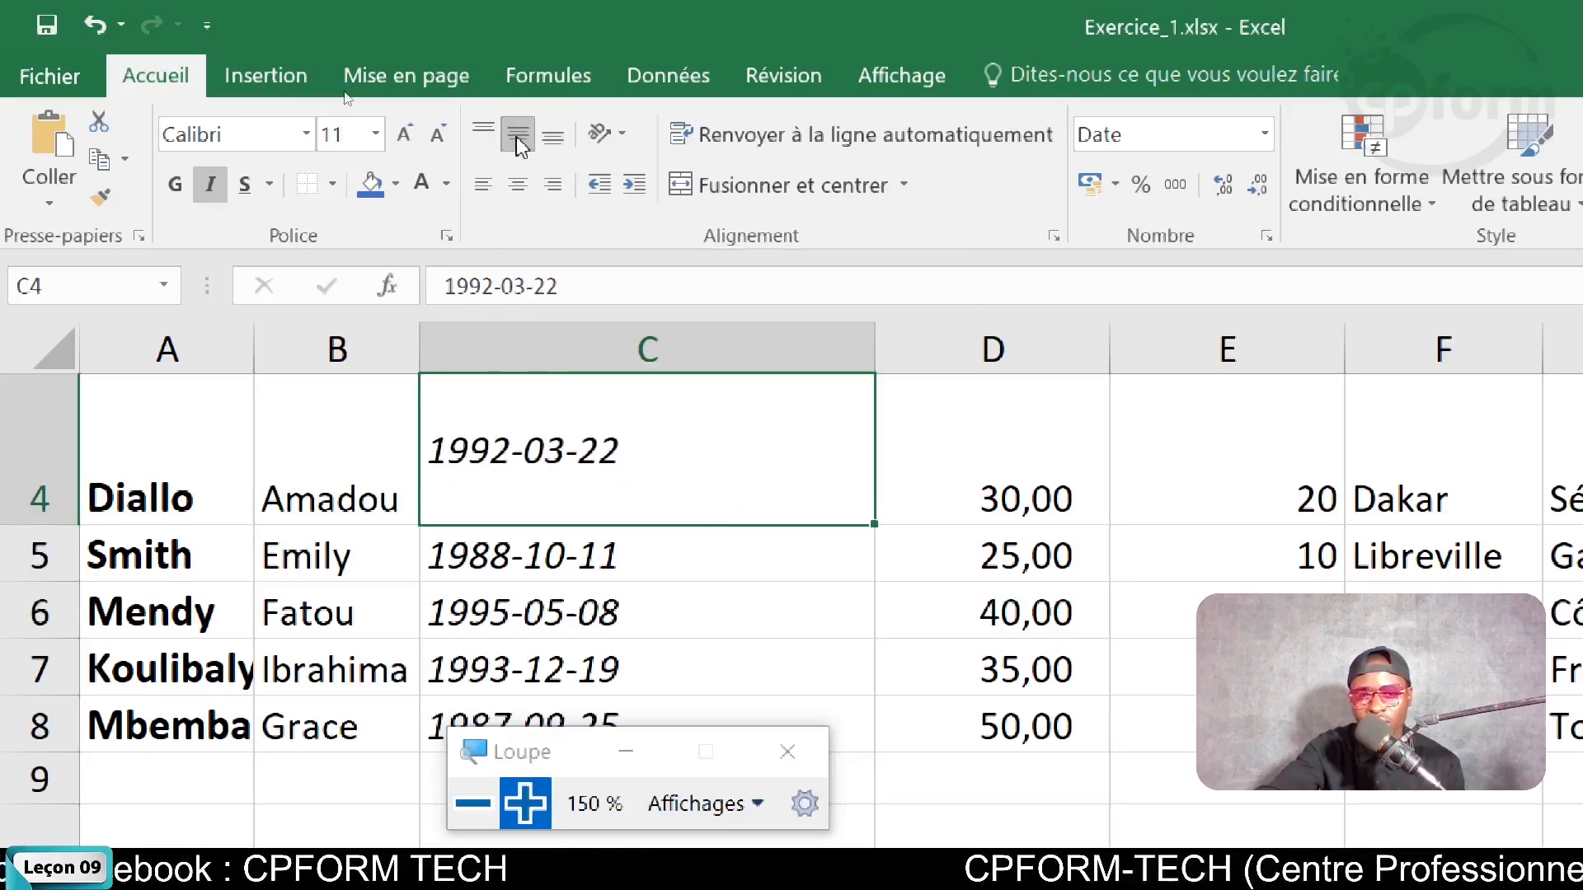
left_click(517, 185)
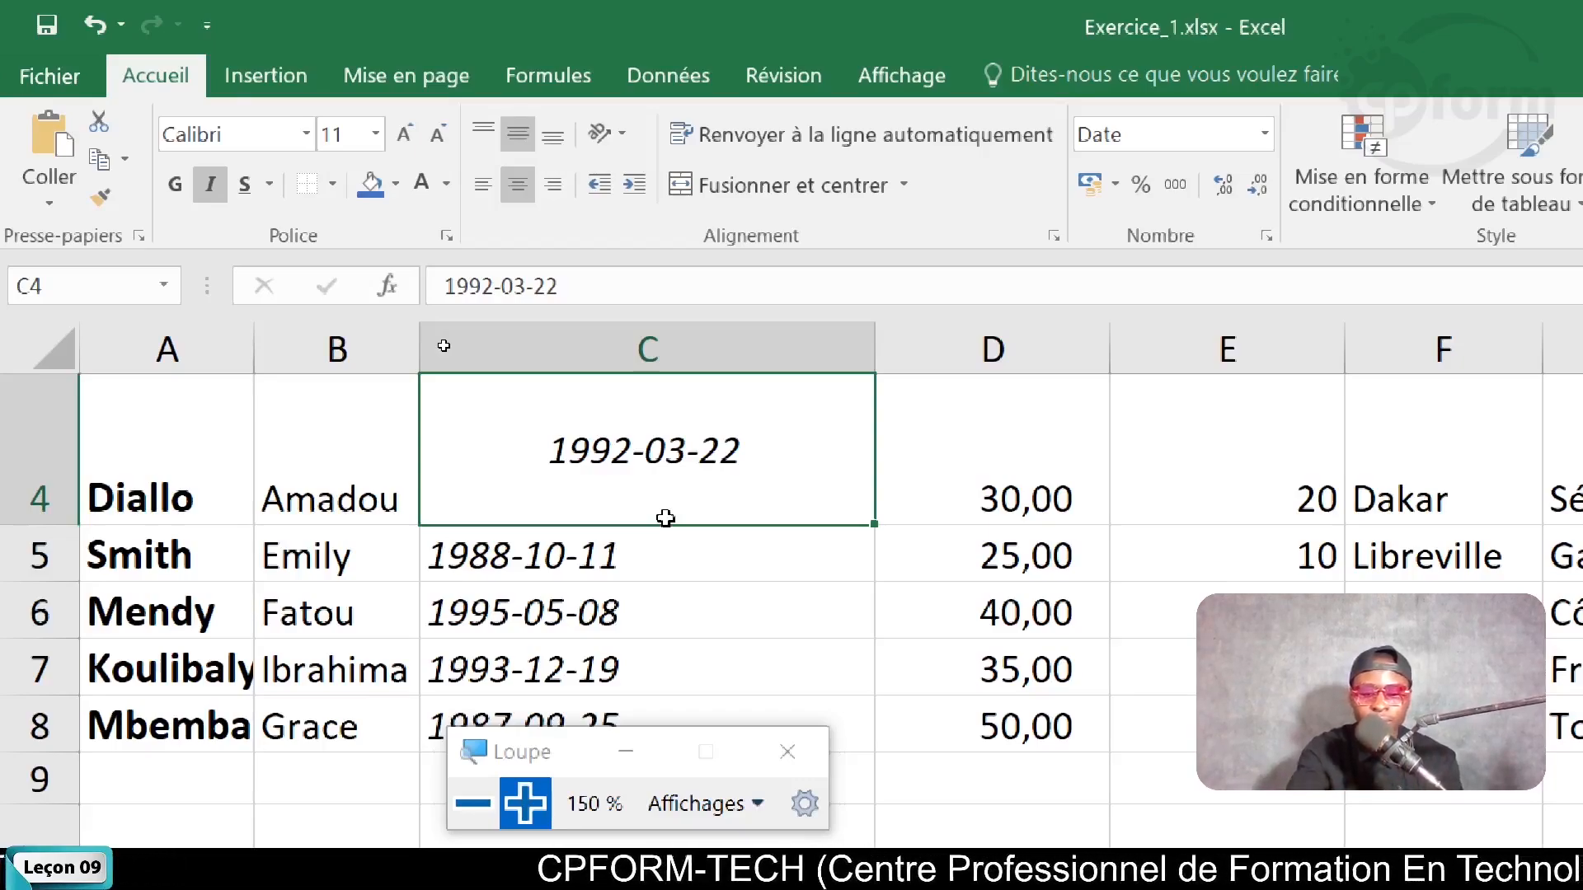
Reset the magnifier to 100 % and examine the contents of the "Total des achats (€)" cell A16 in edit mode, without changing its text
key("super+minus")
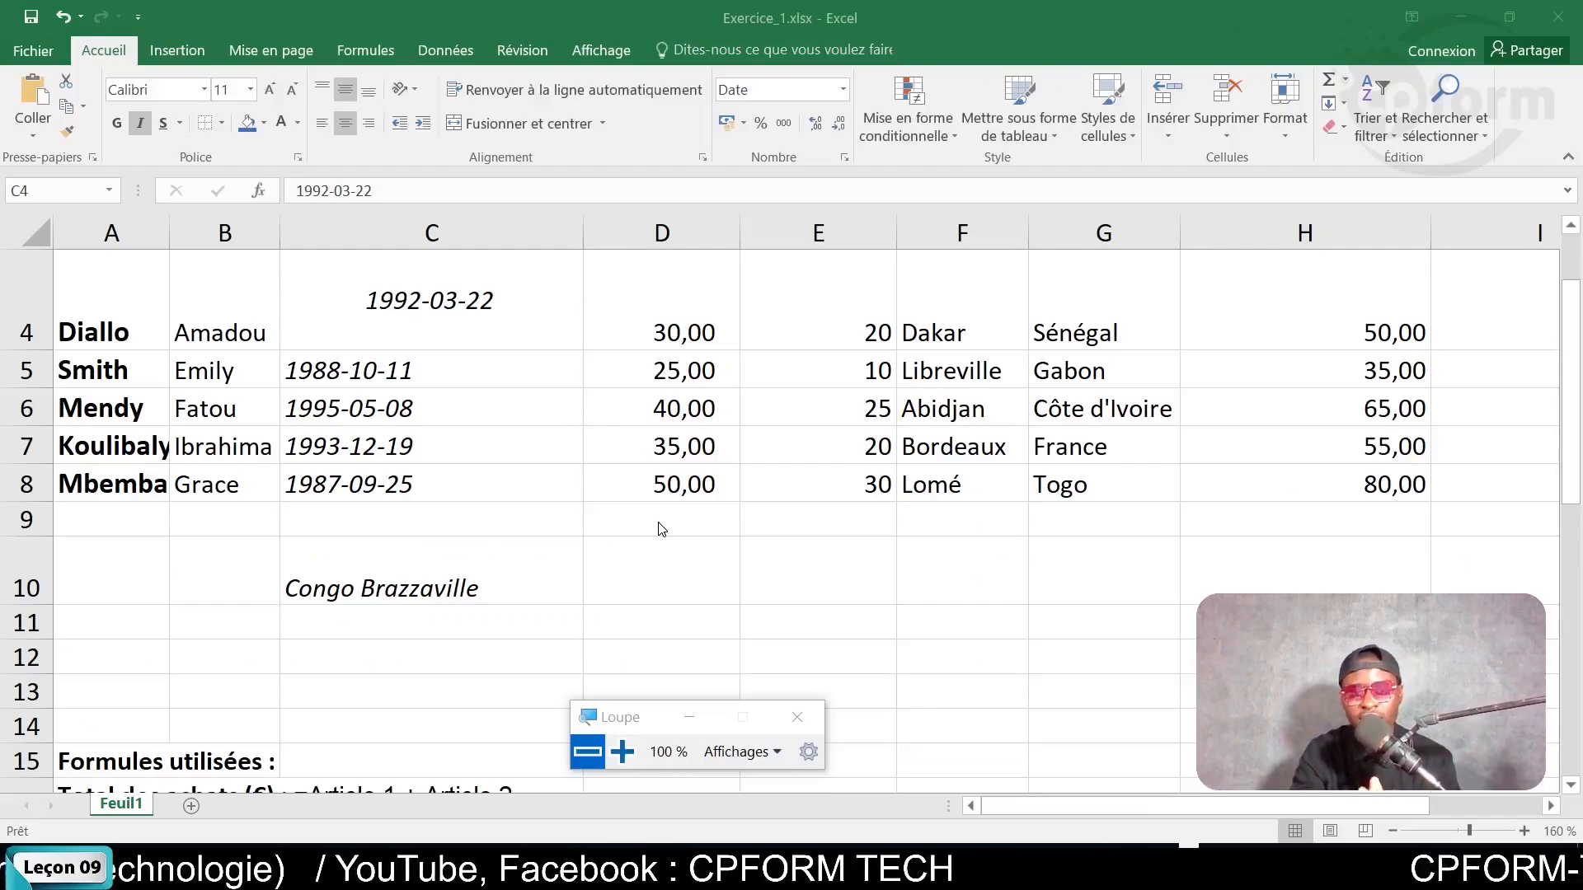
scroll(516, 546, "down", 3)
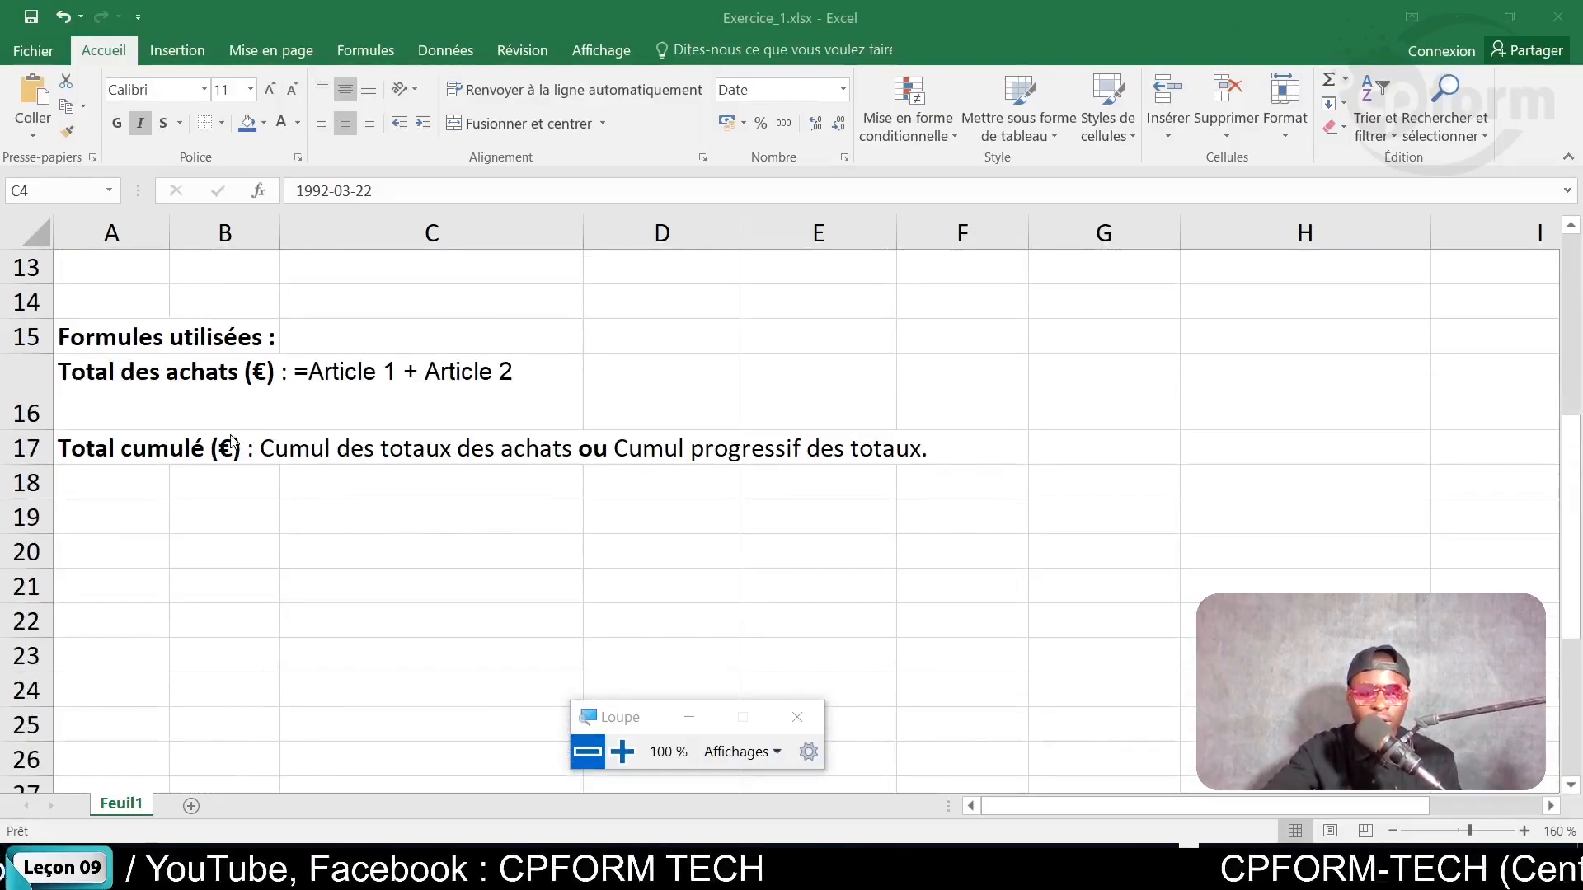
scroll(233, 439, "down", 1)
scroll(234, 439, "up", 1)
left_click(155, 378)
key("F2")
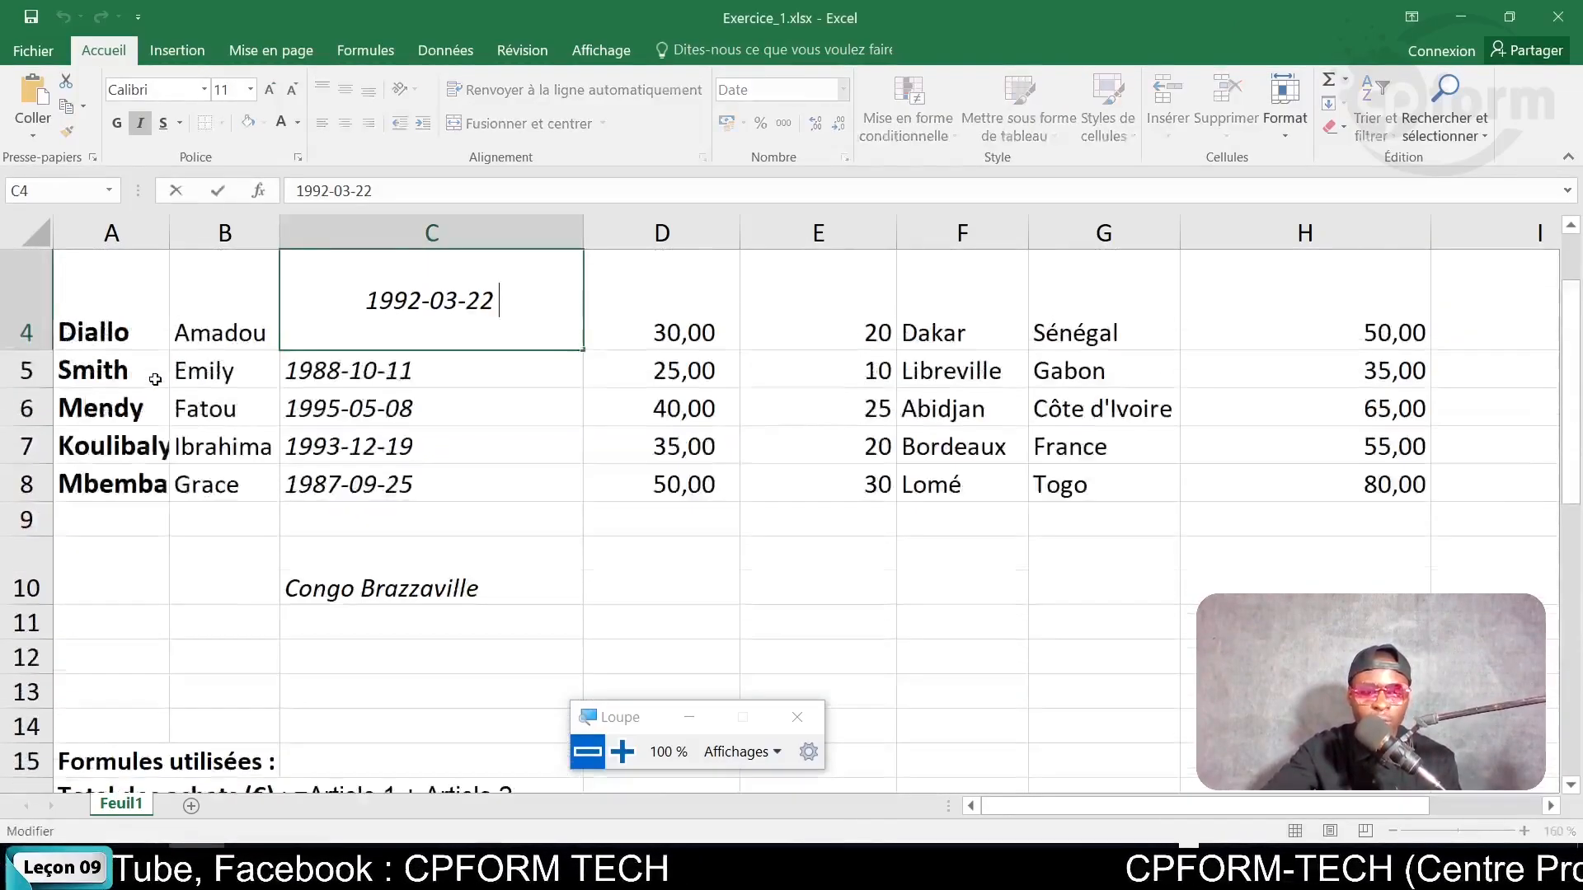
scroll(170, 470, "down", 5)
scroll(161, 449, "up", 2)
left_click(132, 399)
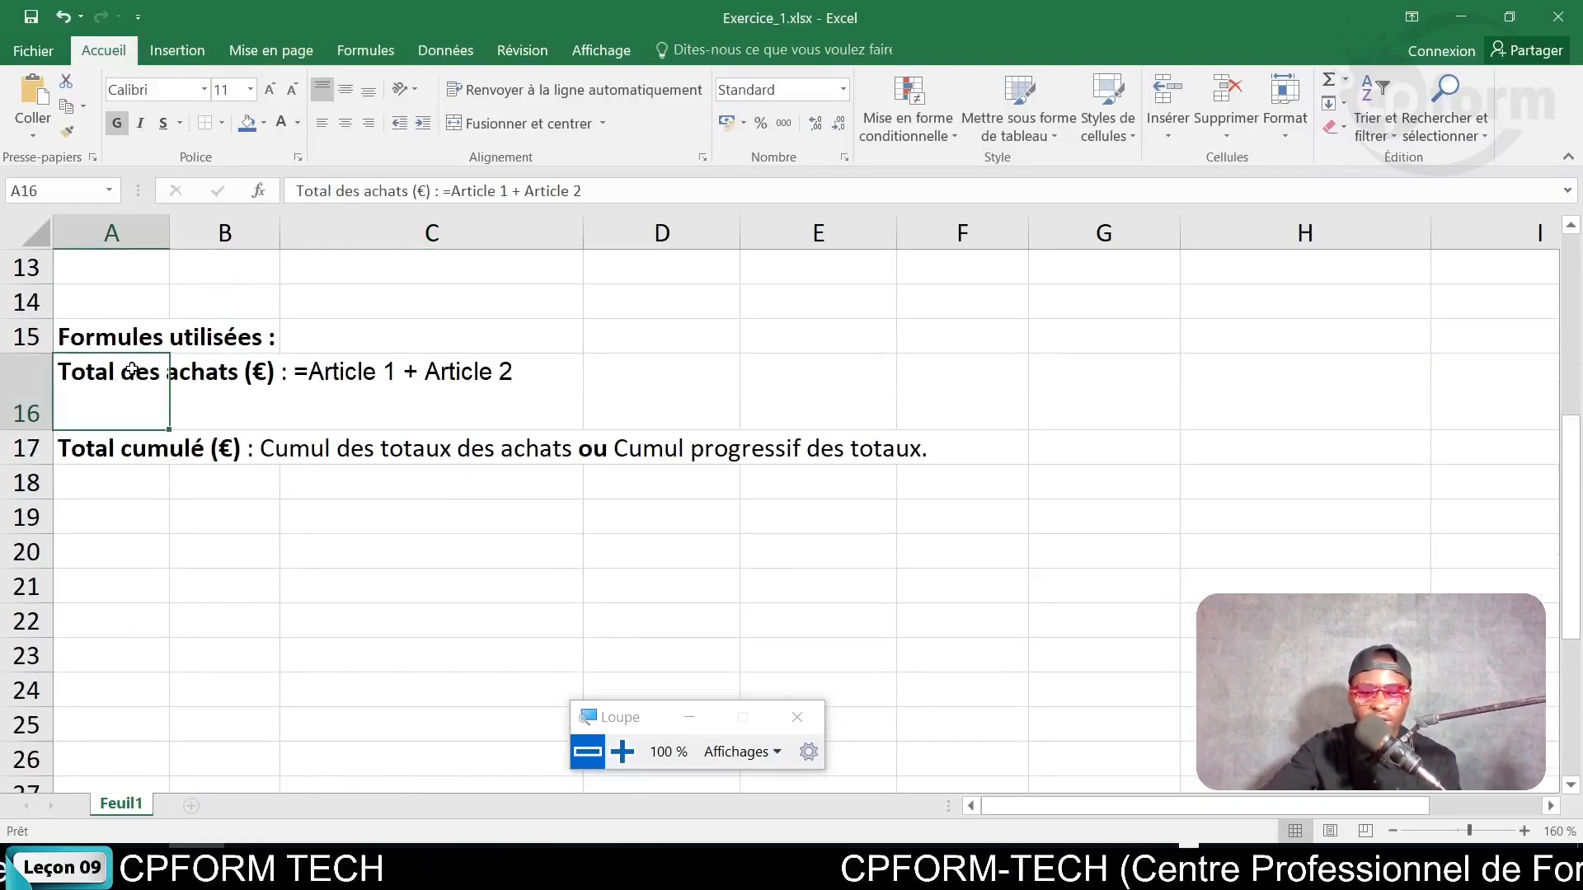
double_click(113, 391)
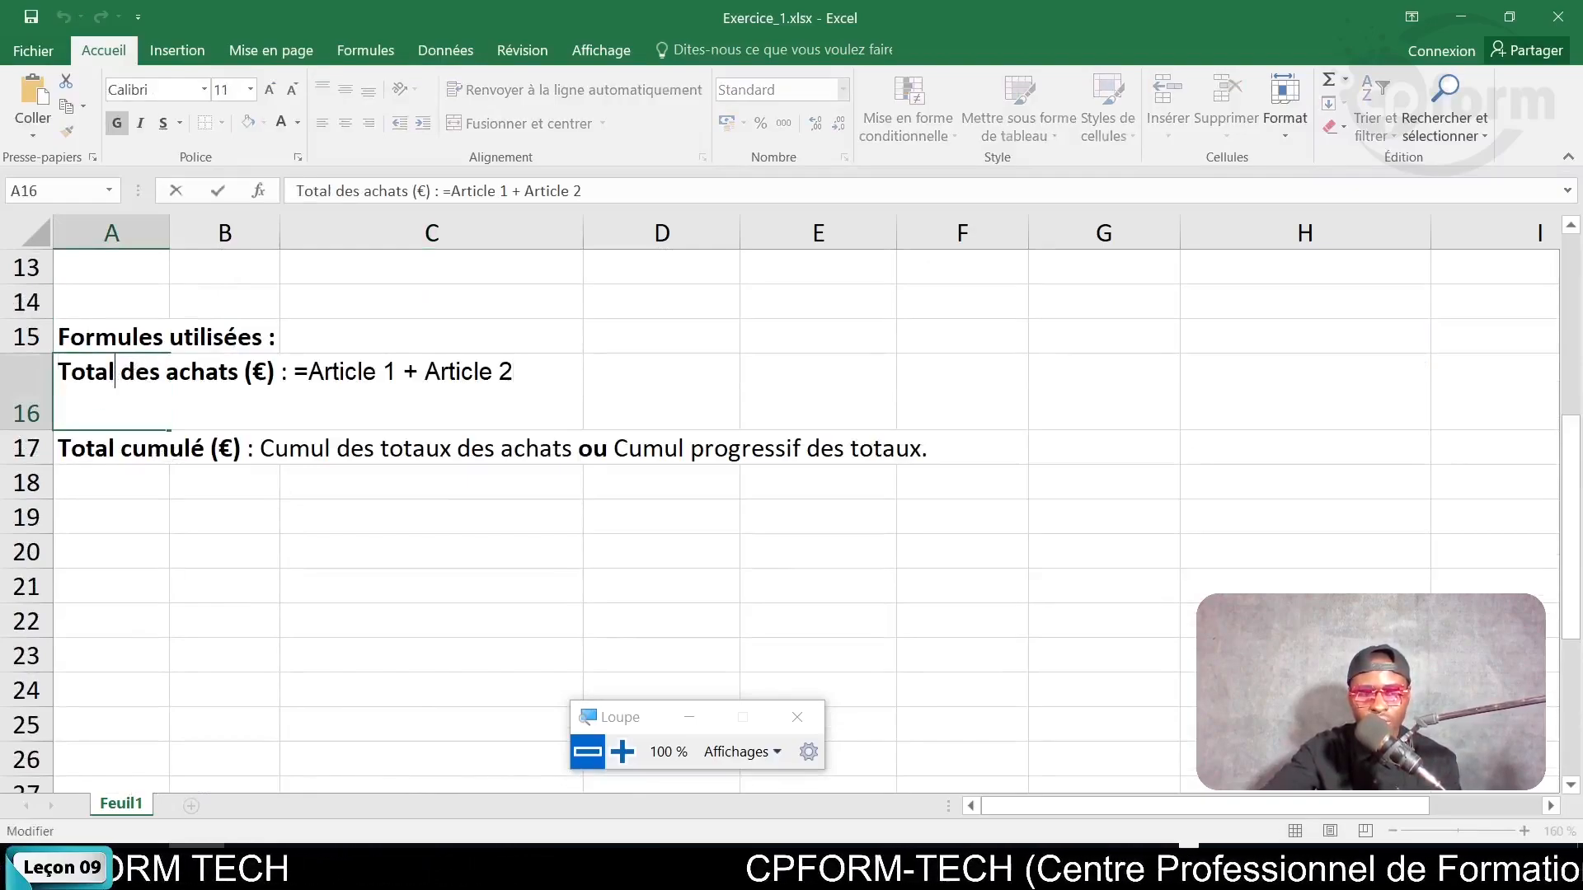
double_click(109, 376)
left_click(153, 541)
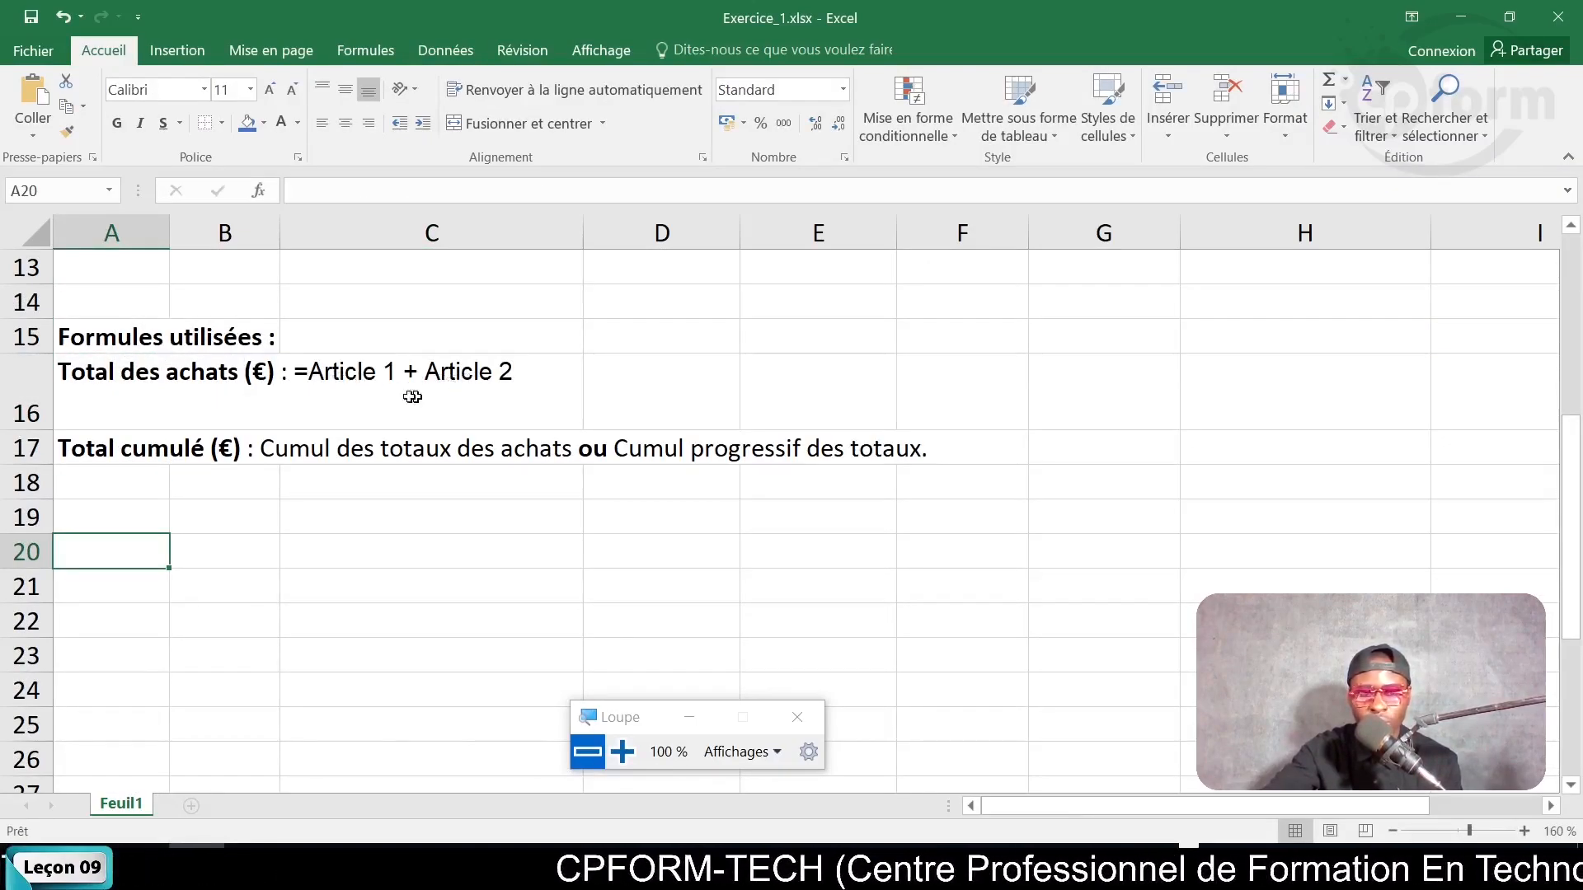
Check whether B16 holds any of the text running over from A16, comparing it with A16's own content
left_click(214, 382)
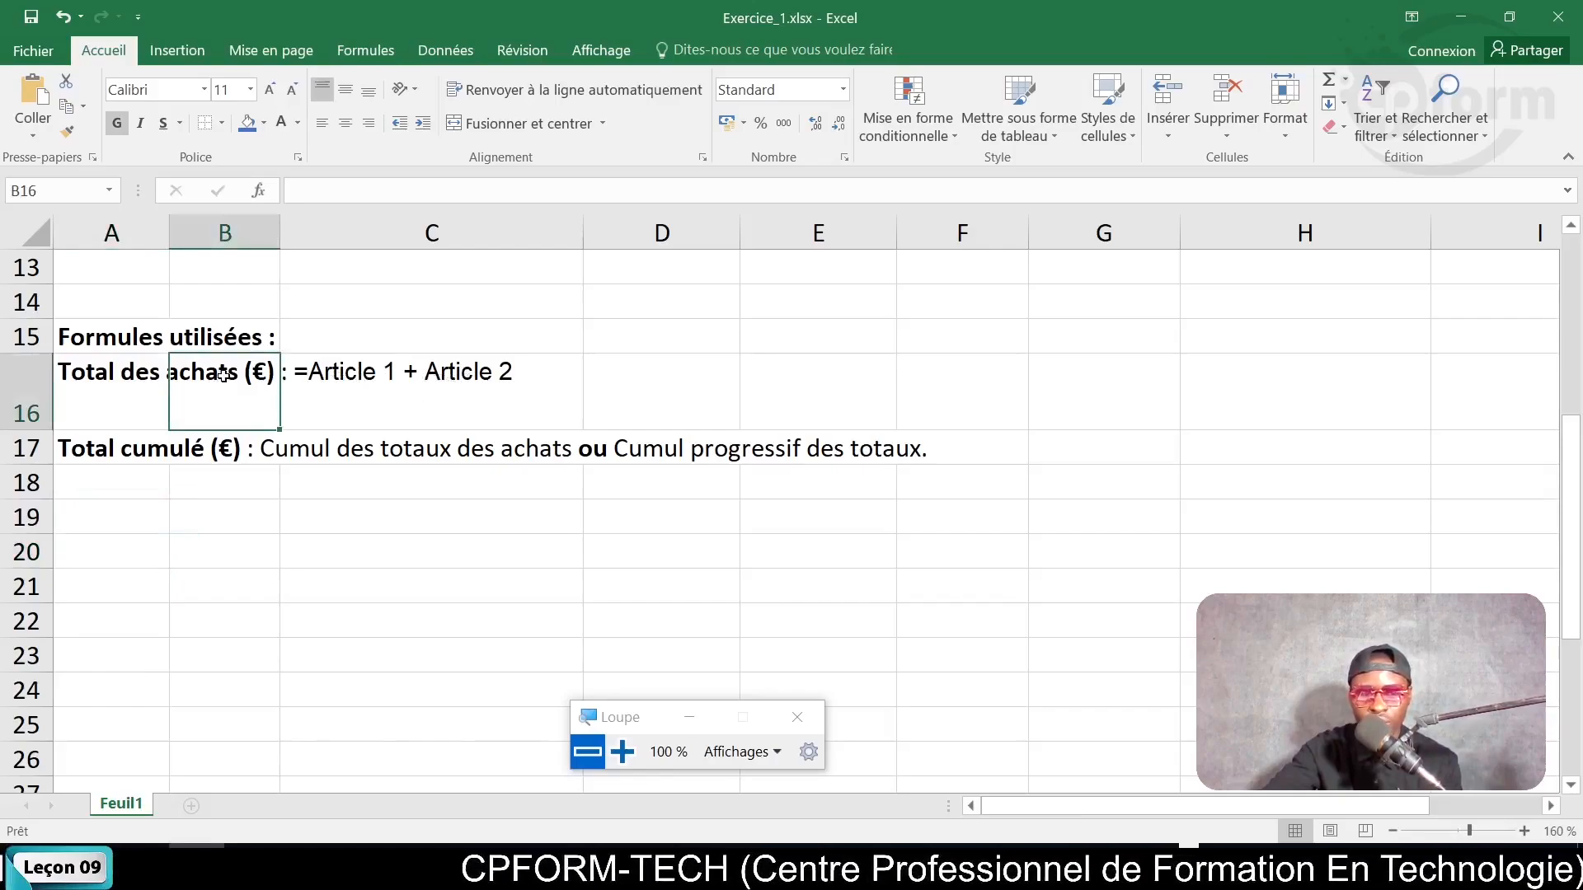
double_click(223, 376)
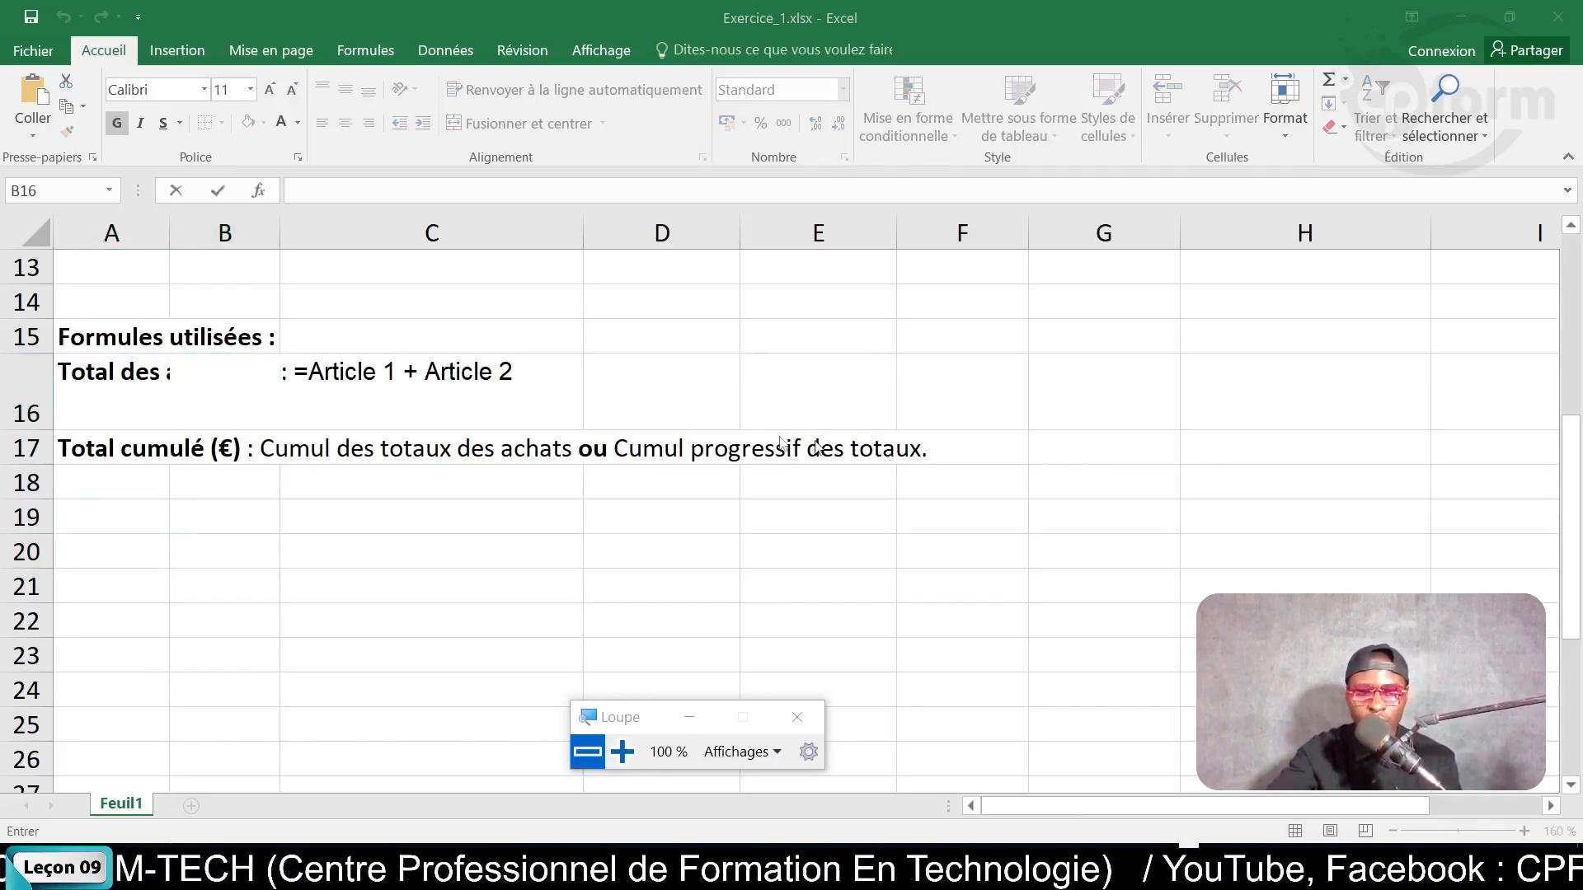
left_click(267, 376)
left_click(129, 376)
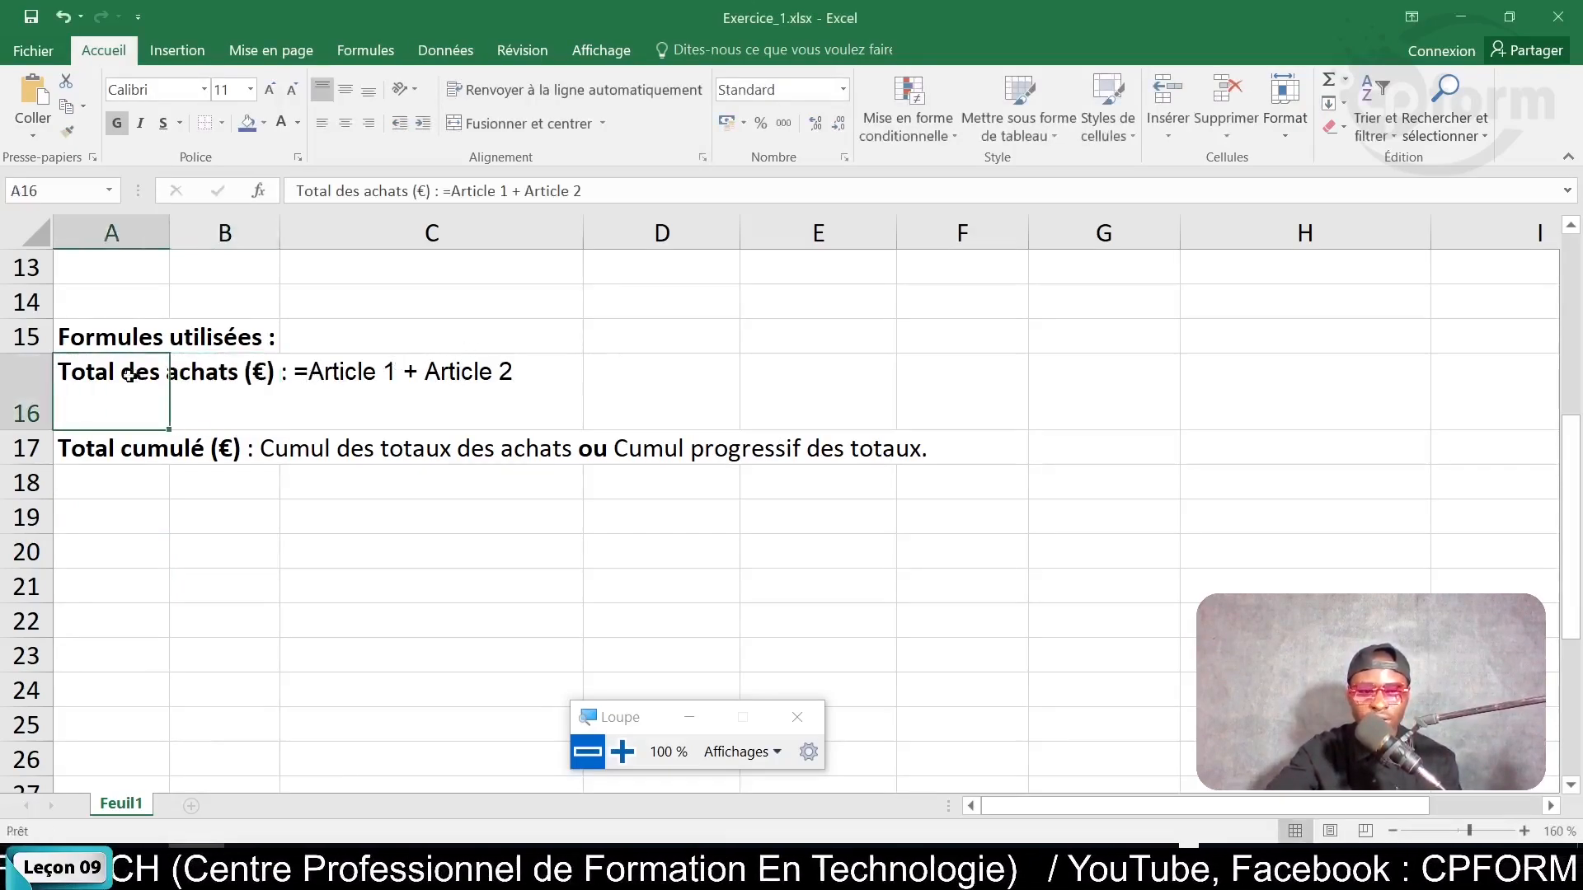
left_click(147, 623)
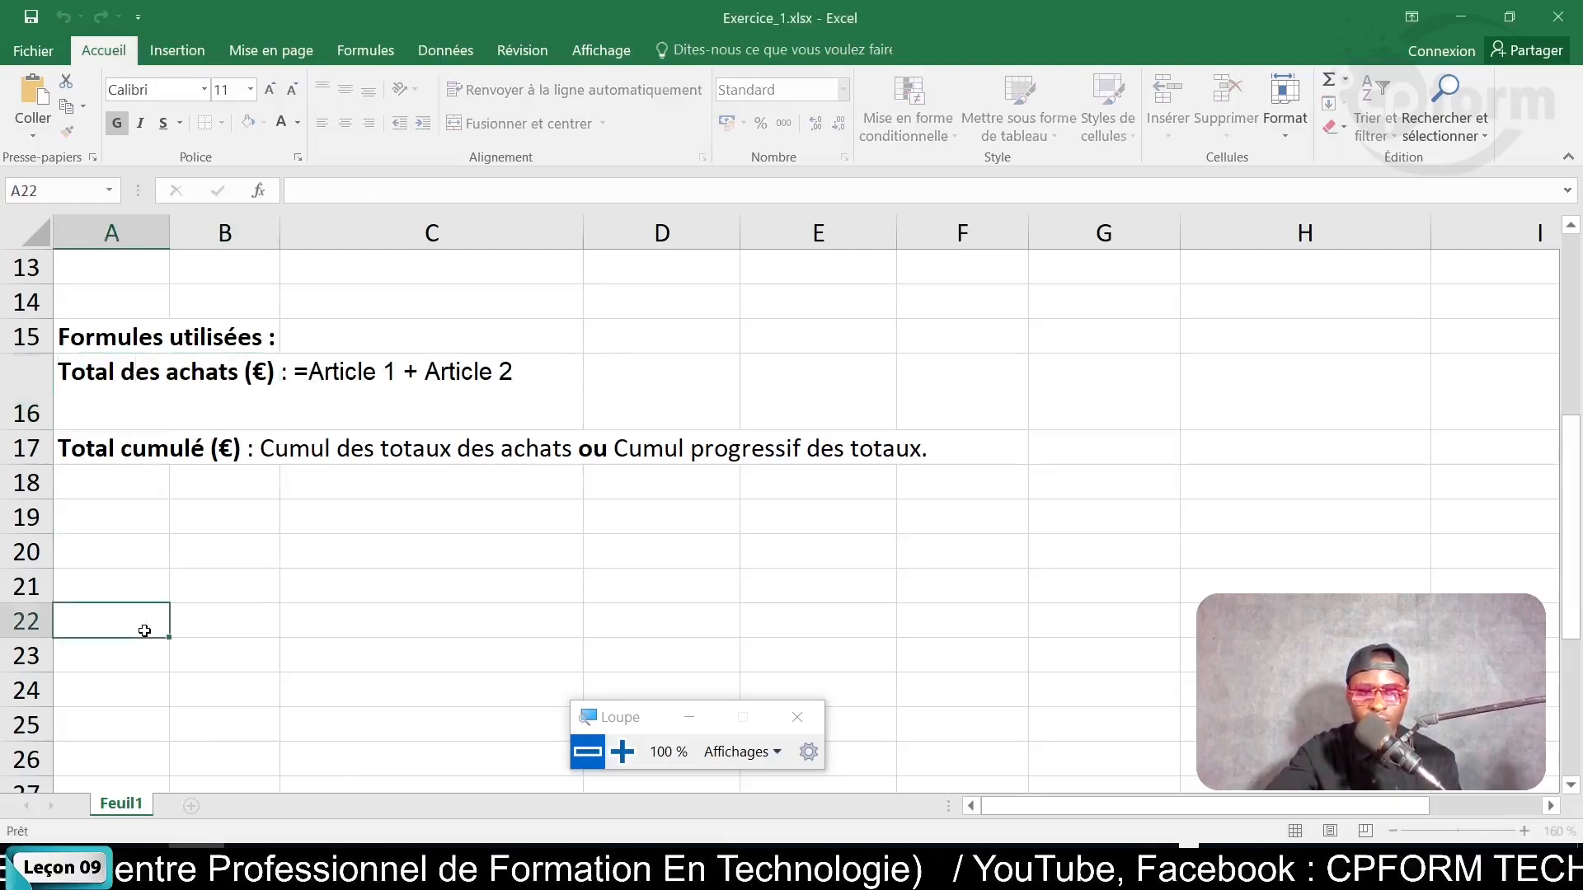
left_click(166, 387)
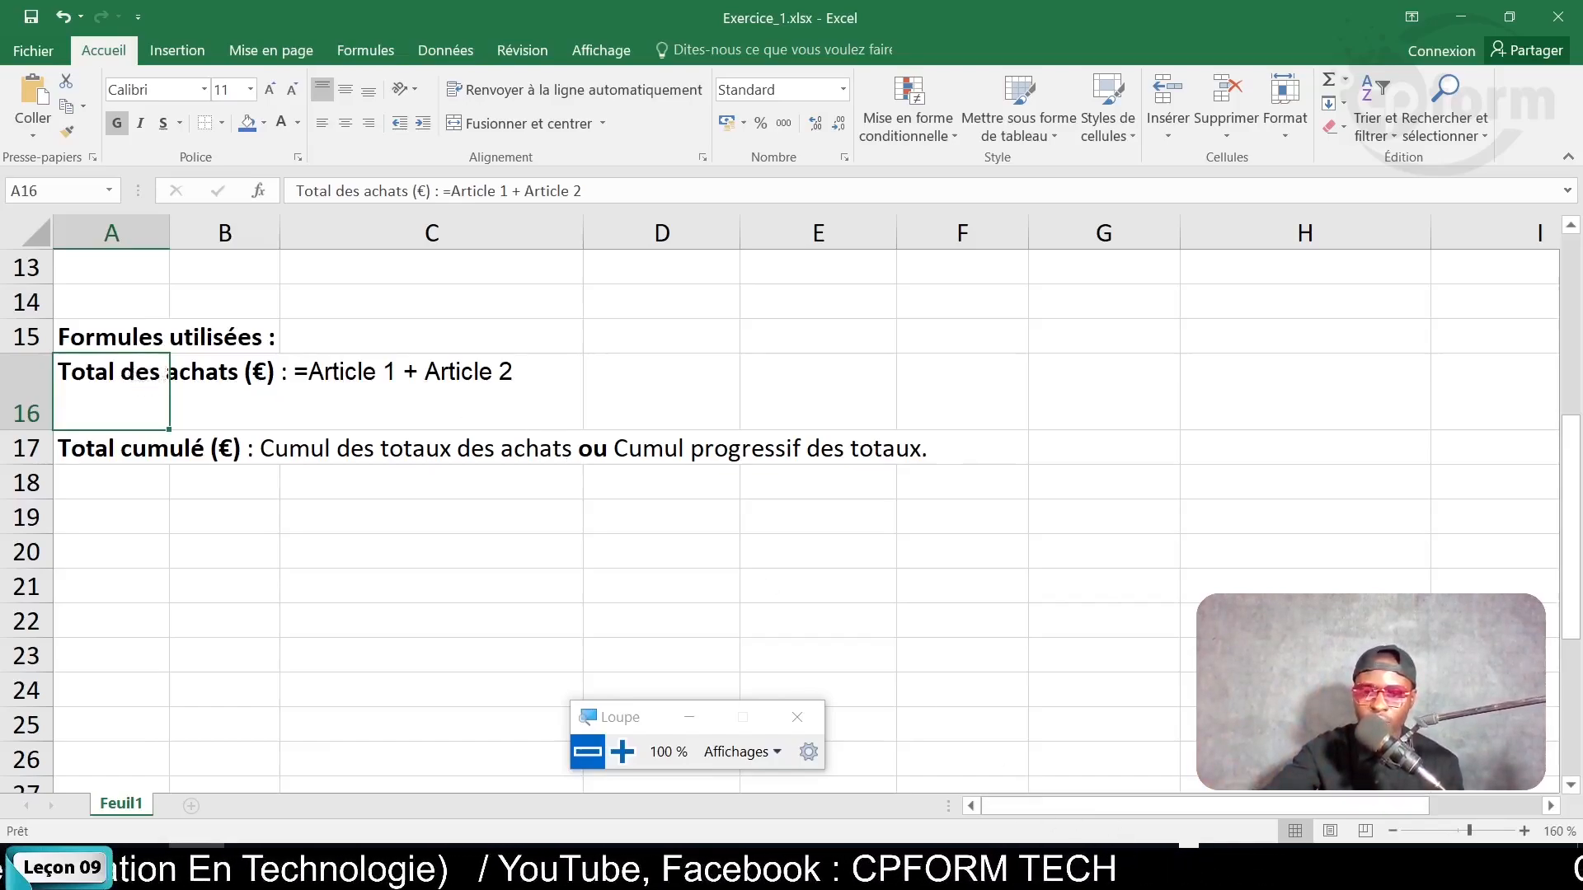
Move the magnifier window higher over the sheet and set the magnification to 150 %
left_click(1188, 868)
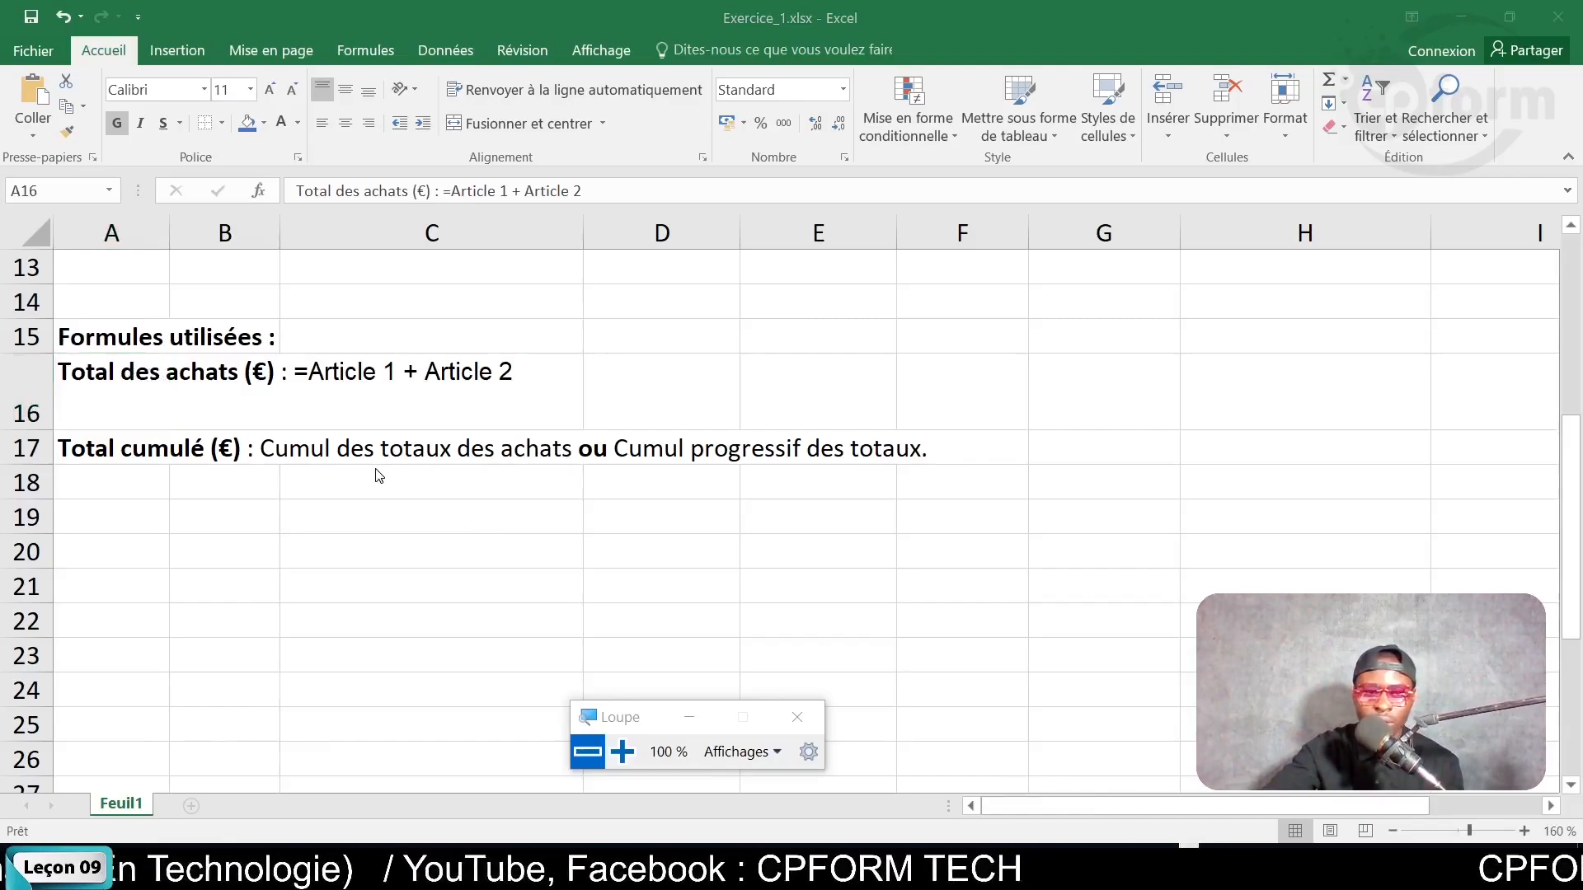
scroll(378, 475, "down", 1)
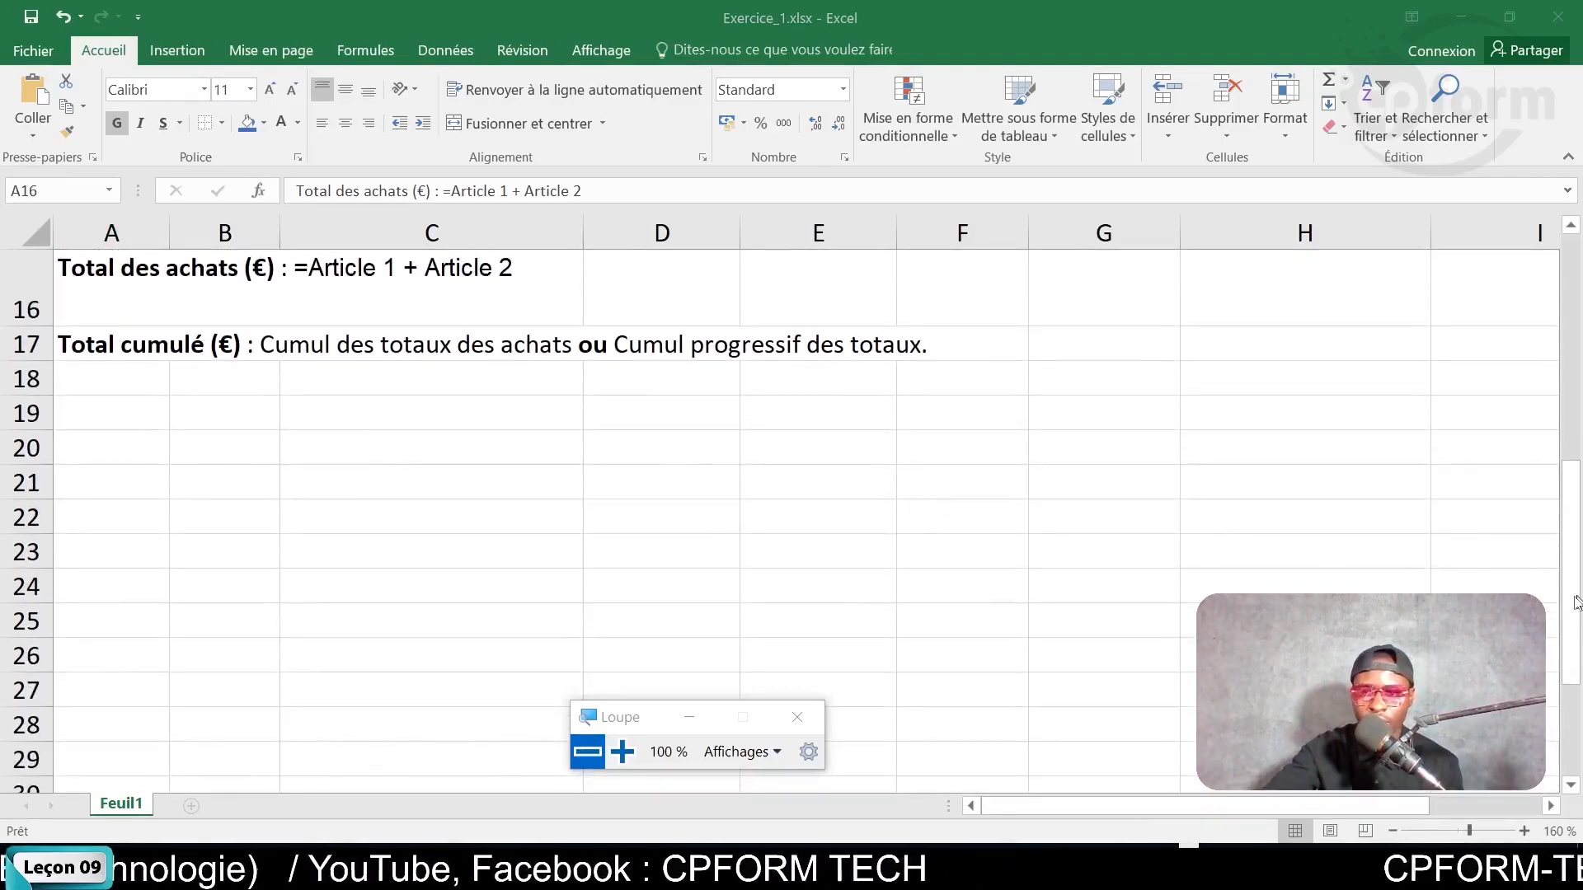
left_click(1576, 596)
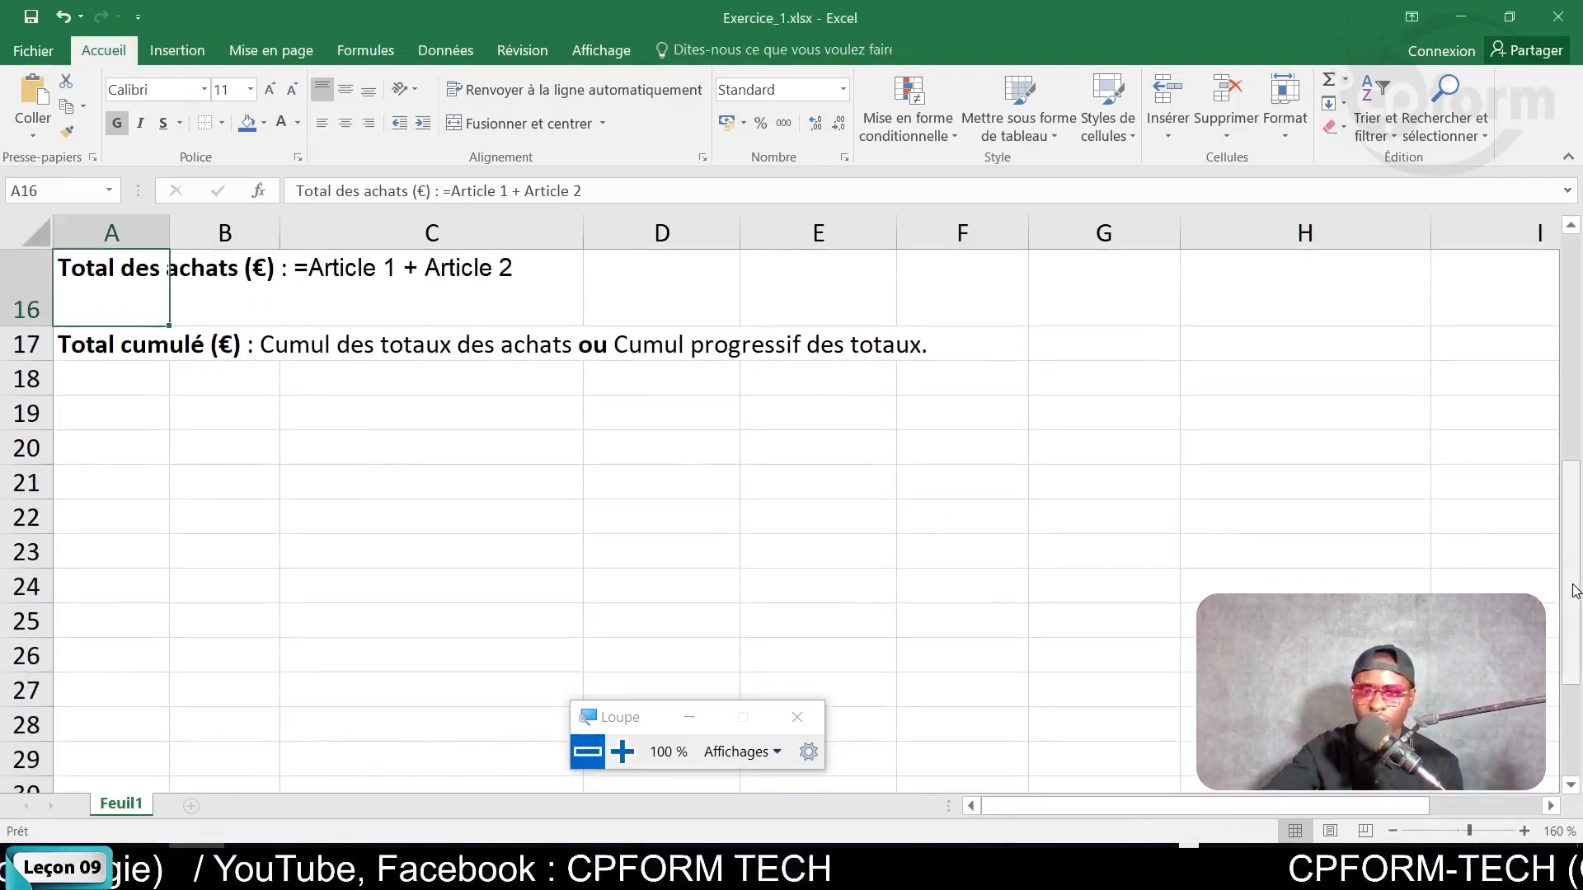
left_click_drag(1573, 585, 1576, 572)
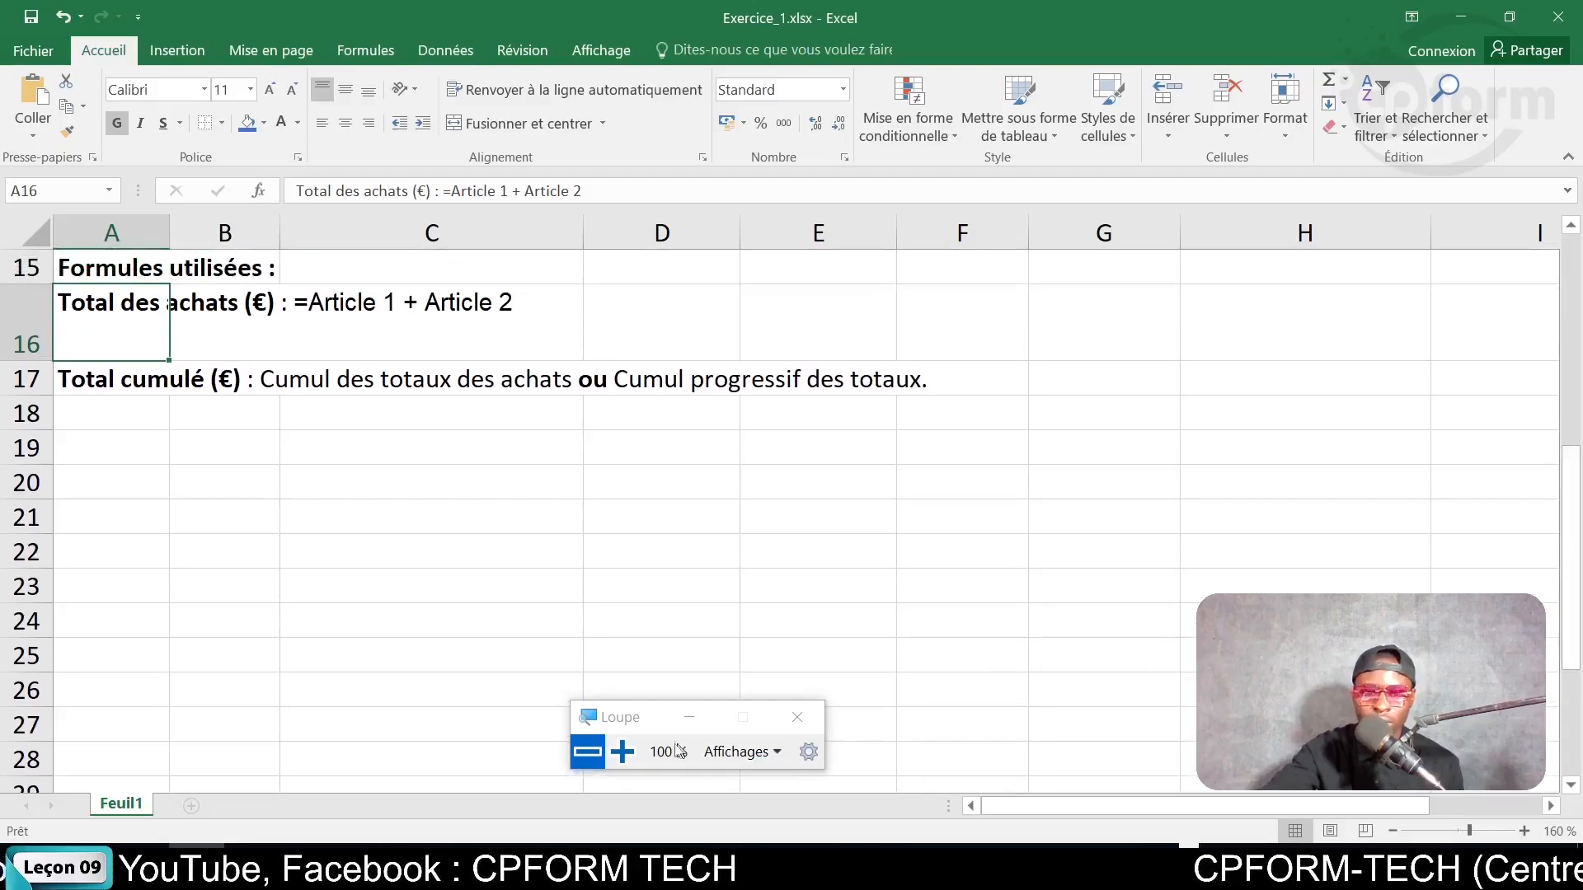
left_click_drag(678, 732, 668, 622)
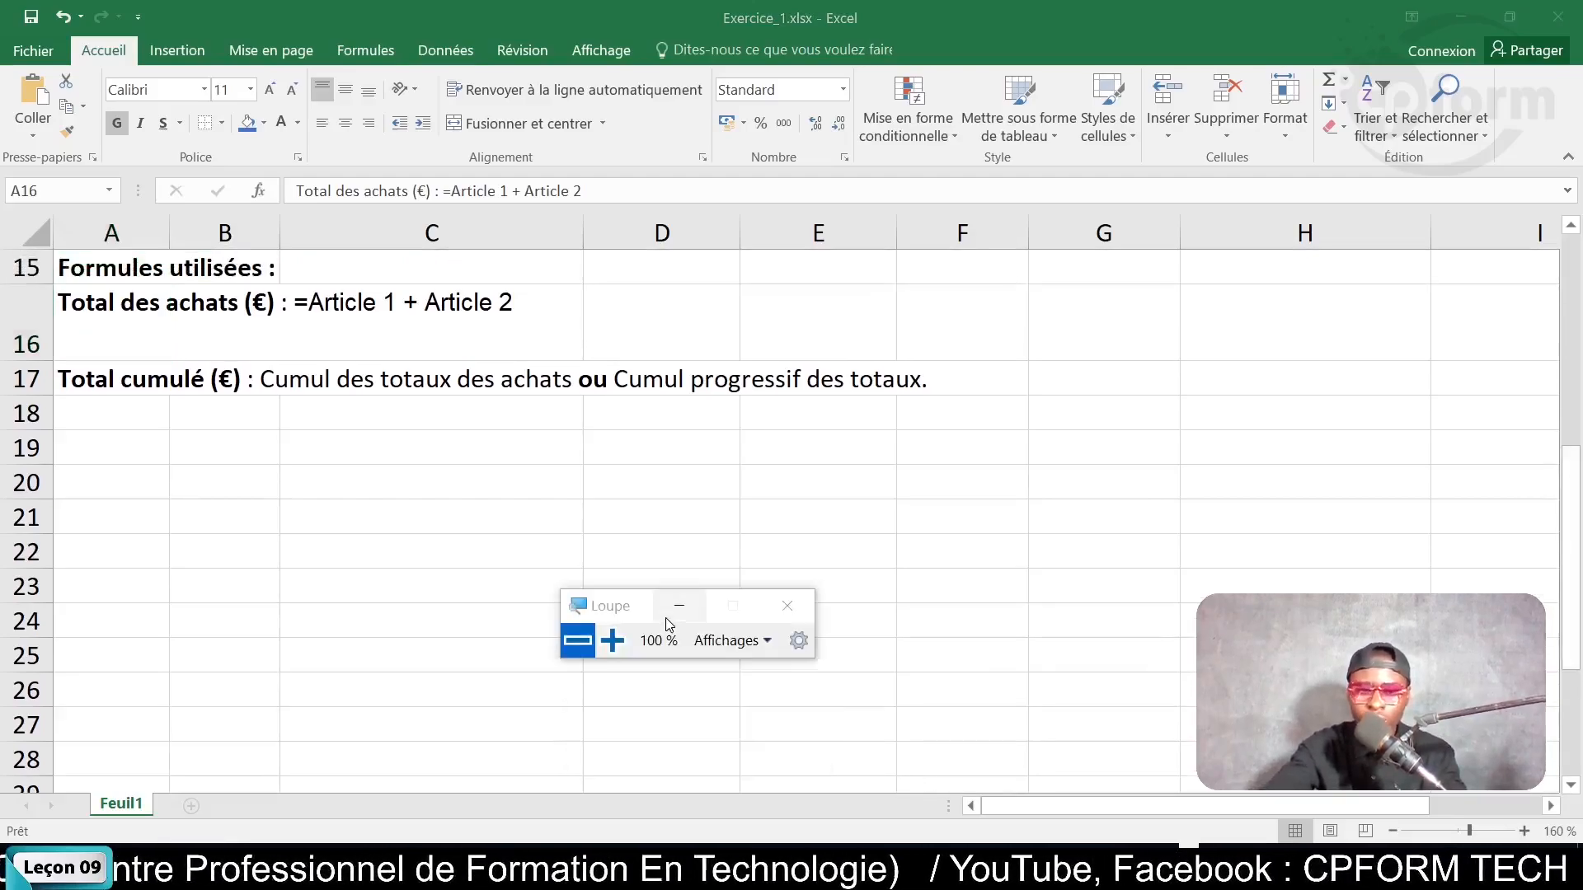
left_click(611, 640)
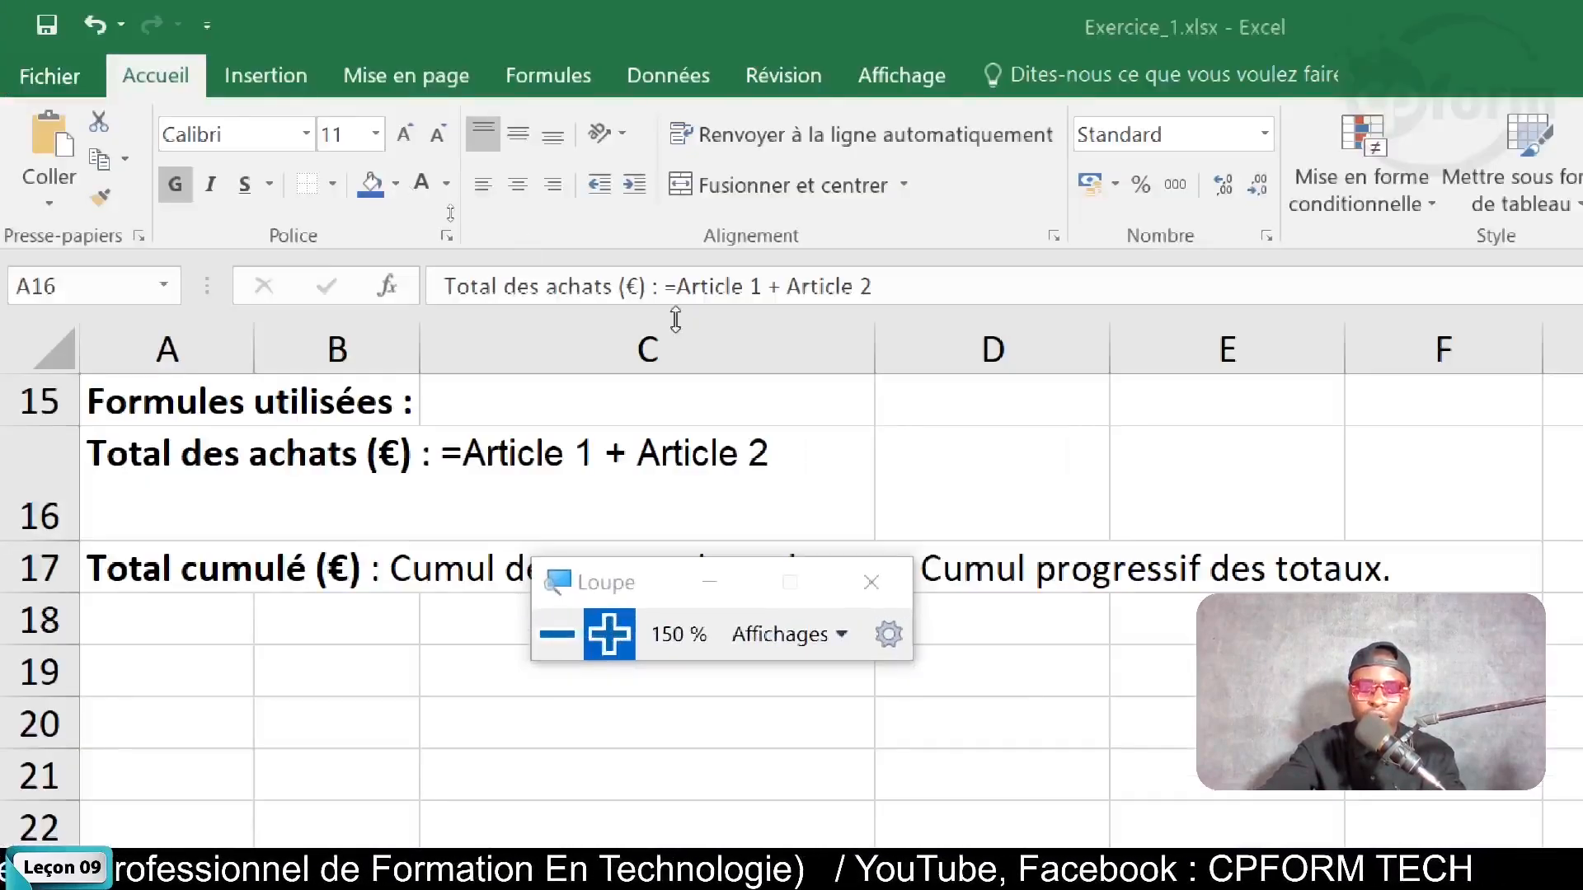
Merge cells A16 to C16 with the Fusionner option that does not centre the text
left_click(200, 456)
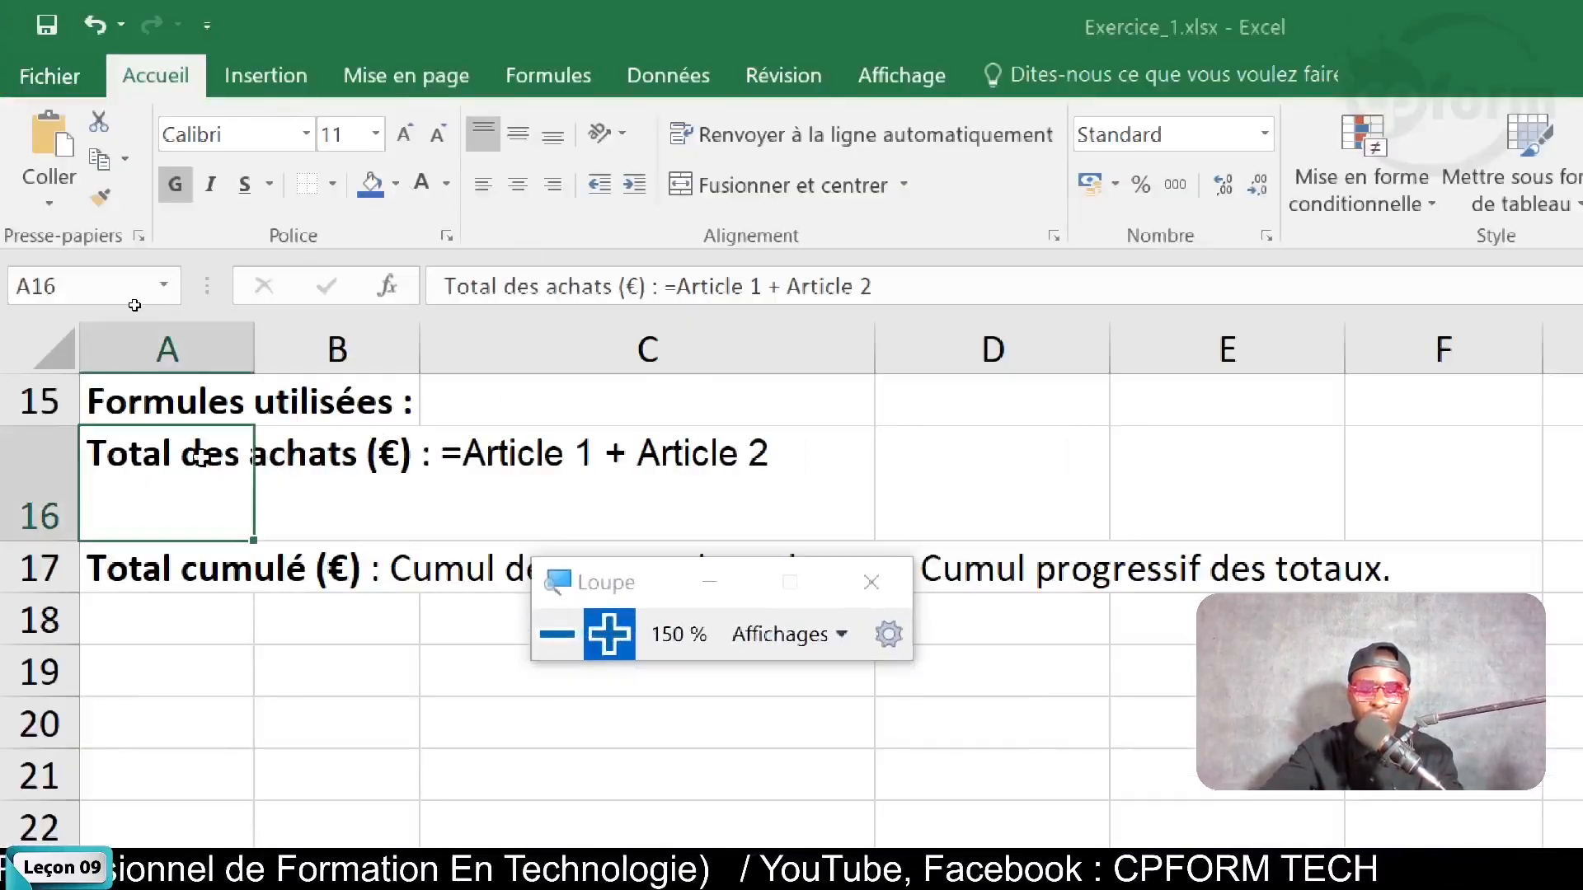
left_click_drag(131, 452, 738, 476)
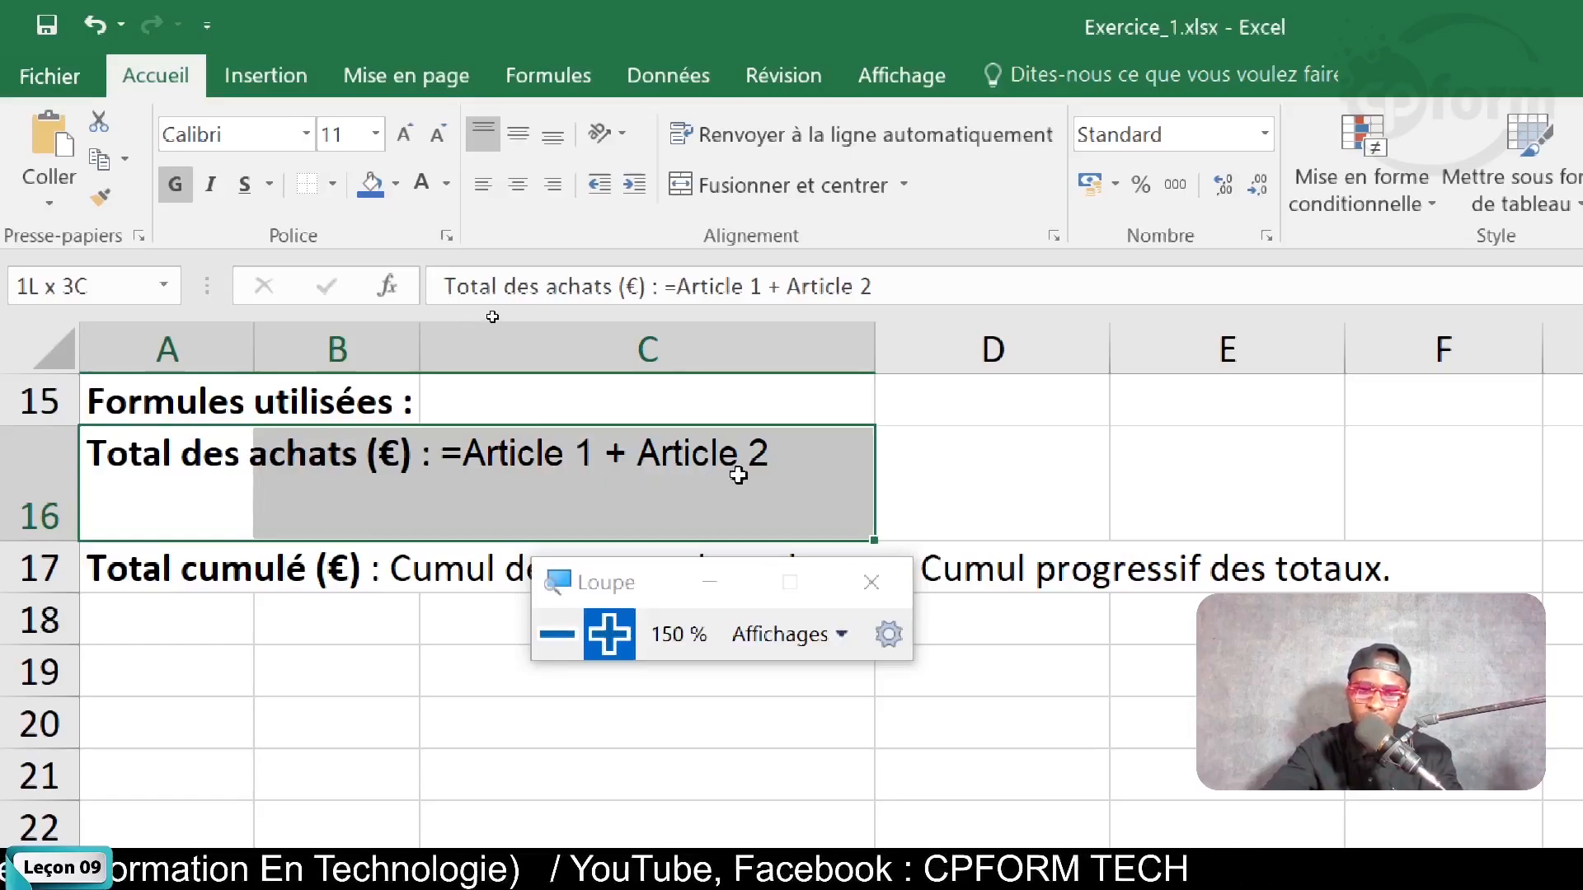
left_click_drag(737, 475, 736, 470)
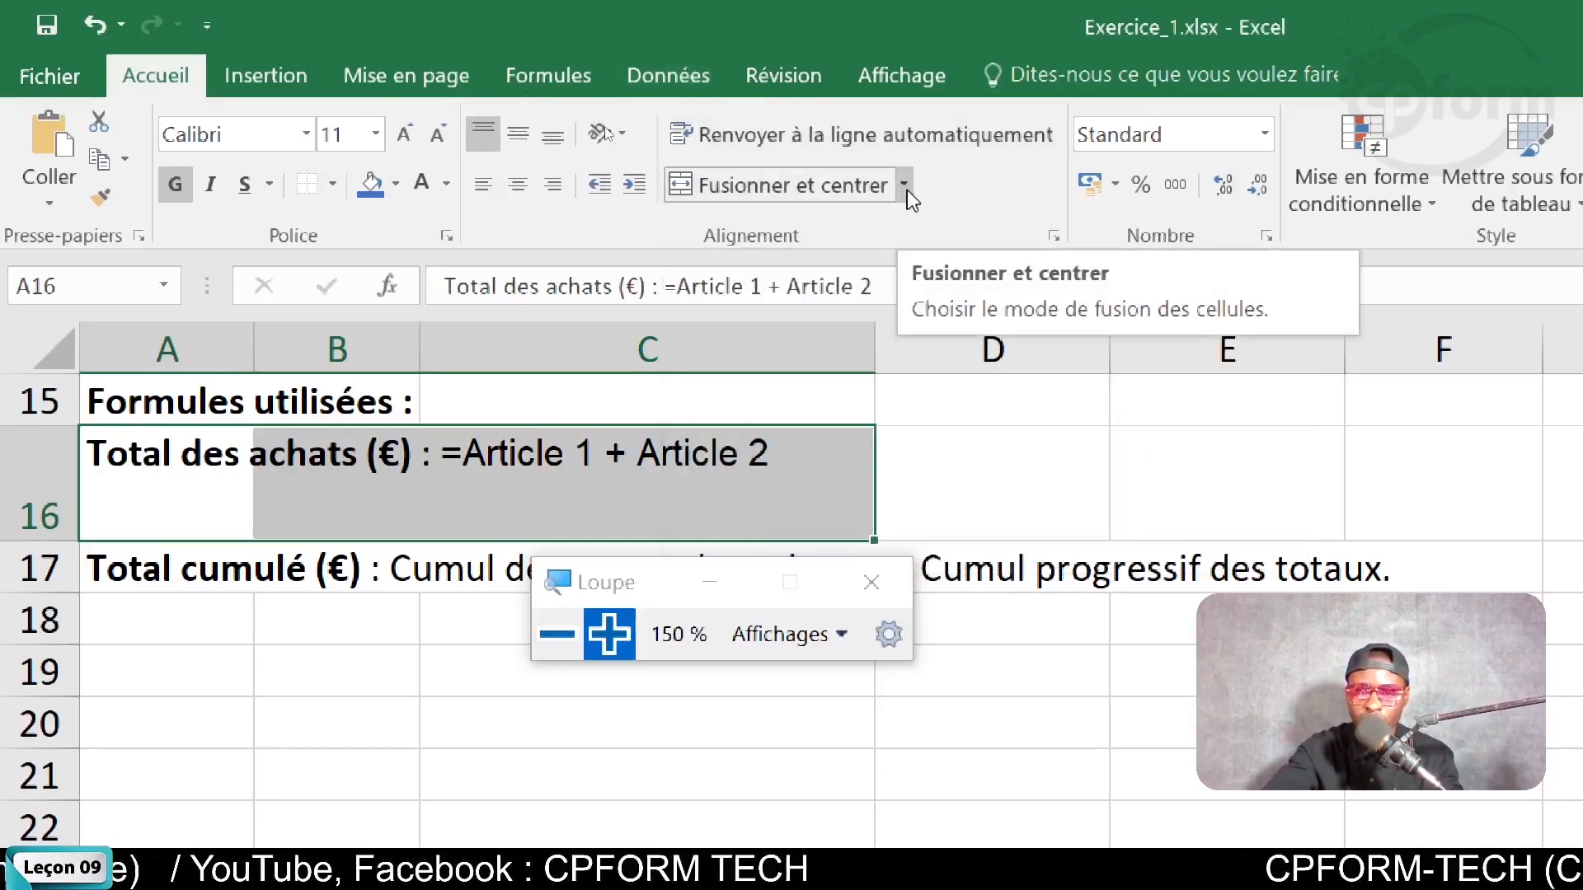
left_click(907, 190)
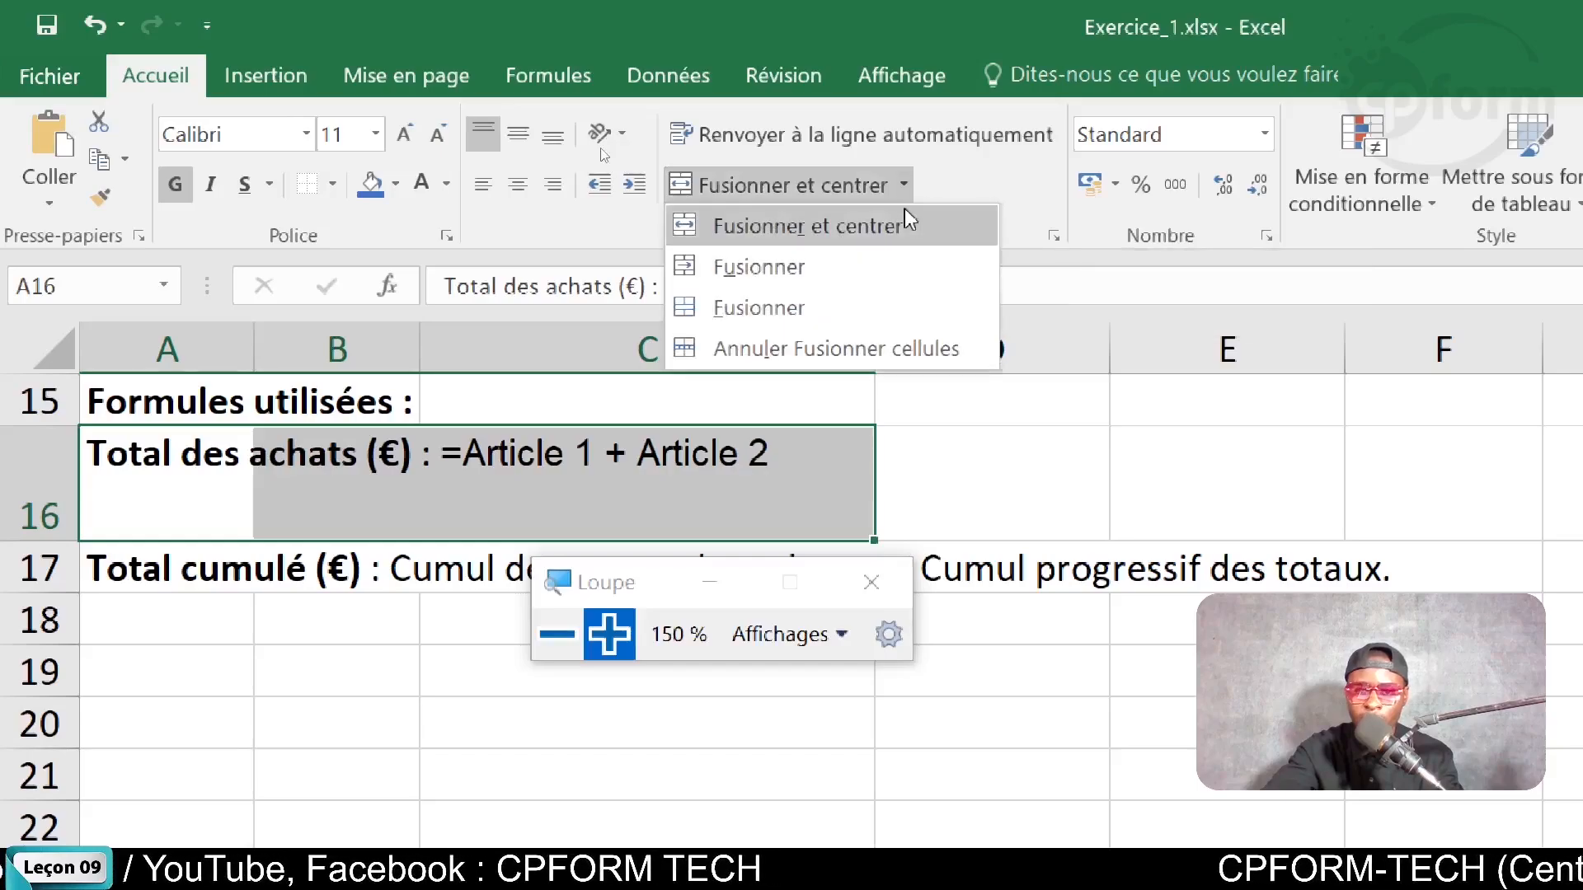
left_click(724, 270)
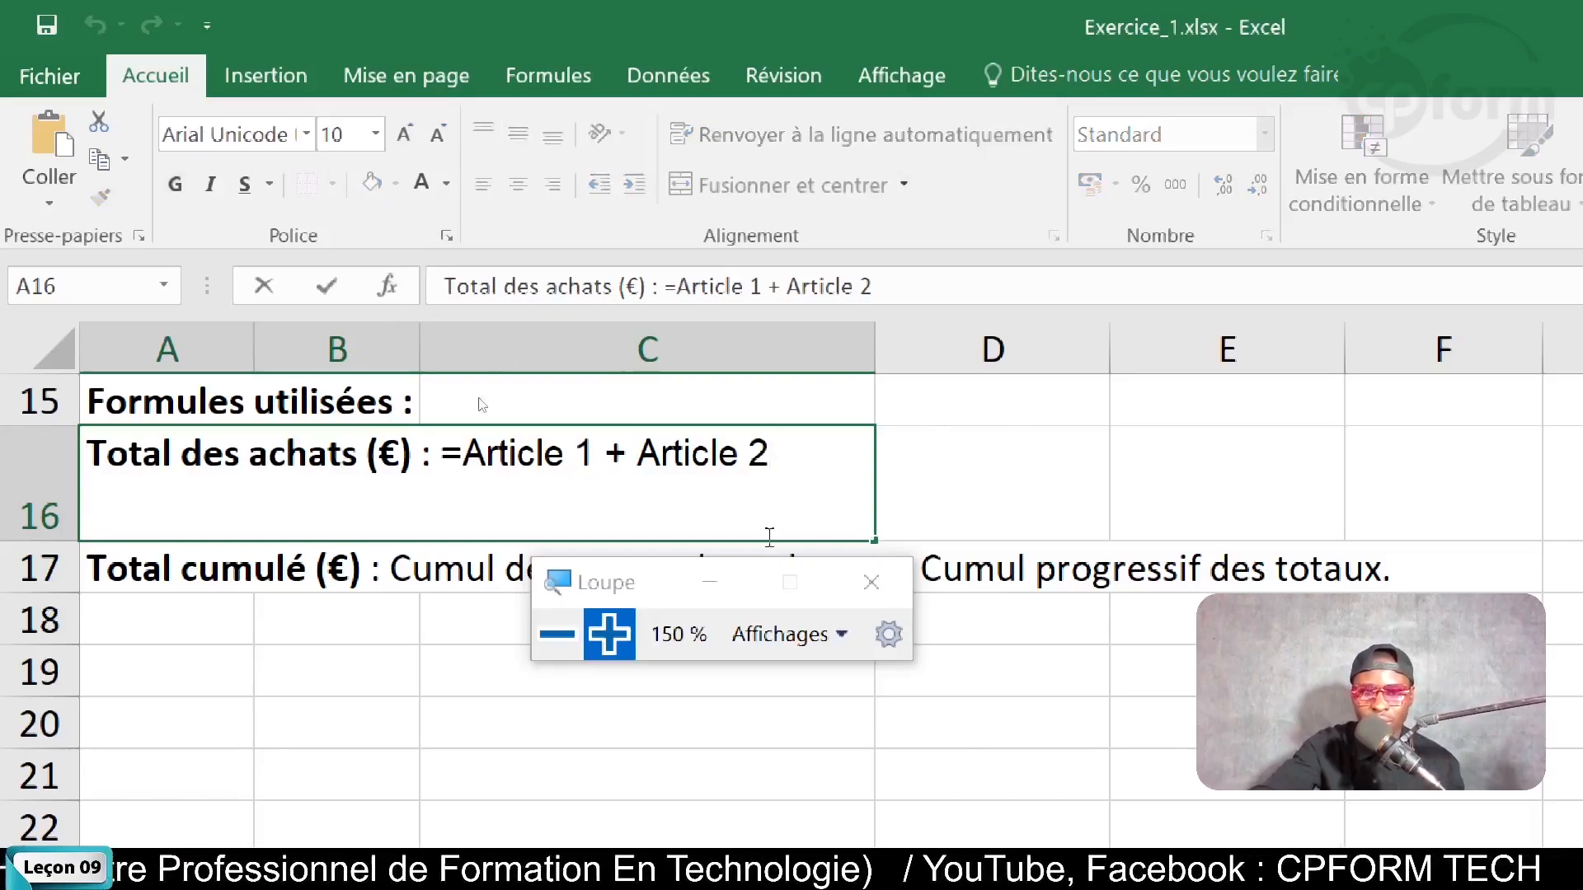
left_click(528, 752)
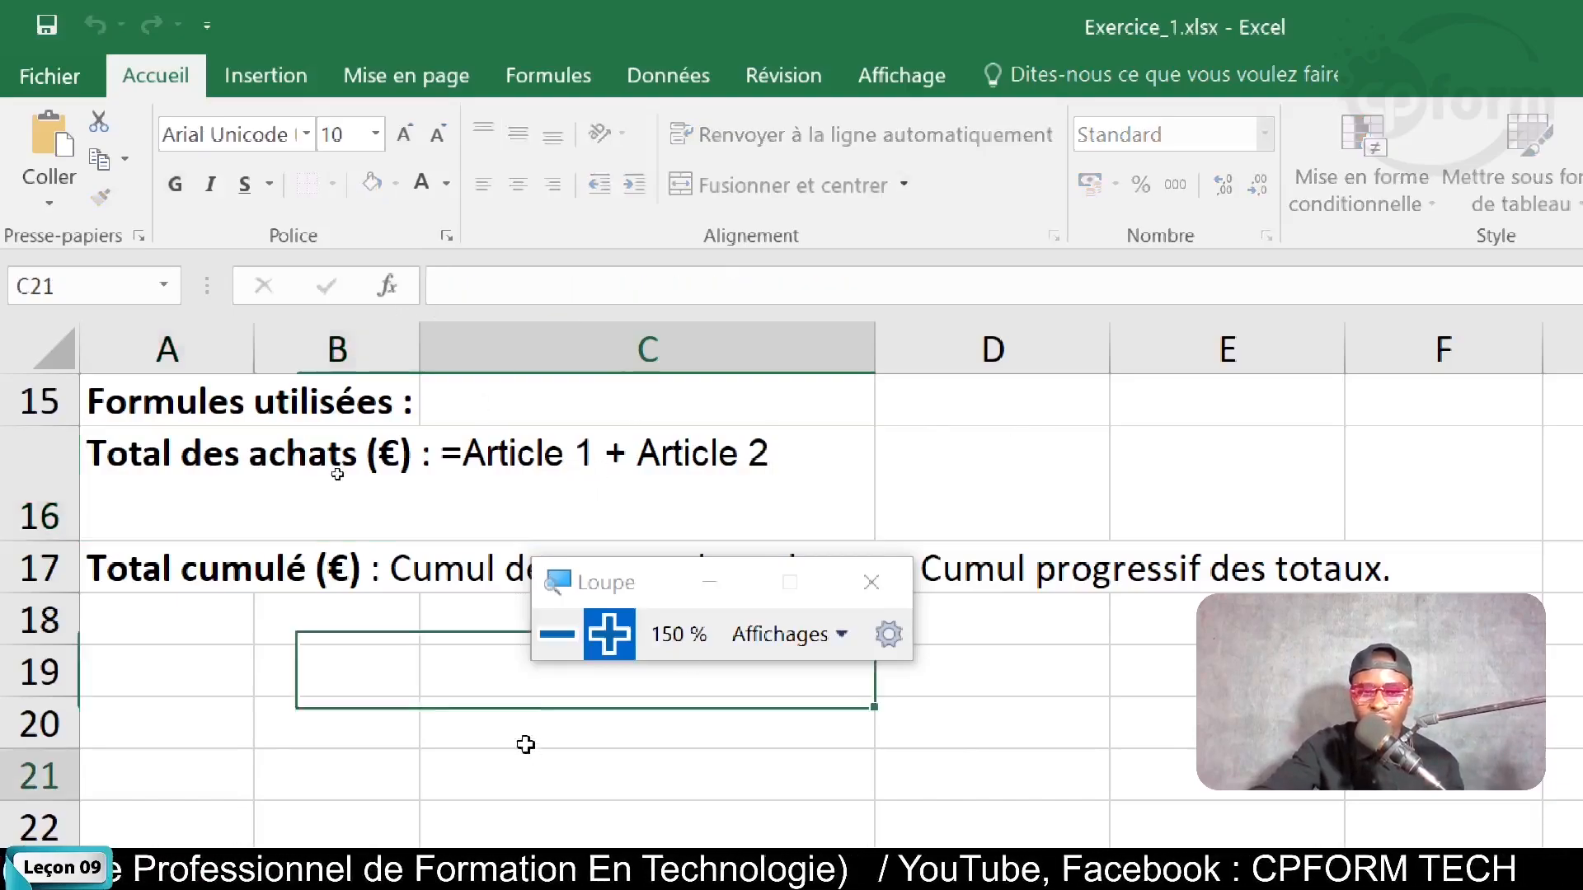
Centre the "Total des achats (€)" text horizontally and vertically in the merged cell A16:C16
left_click(446, 486)
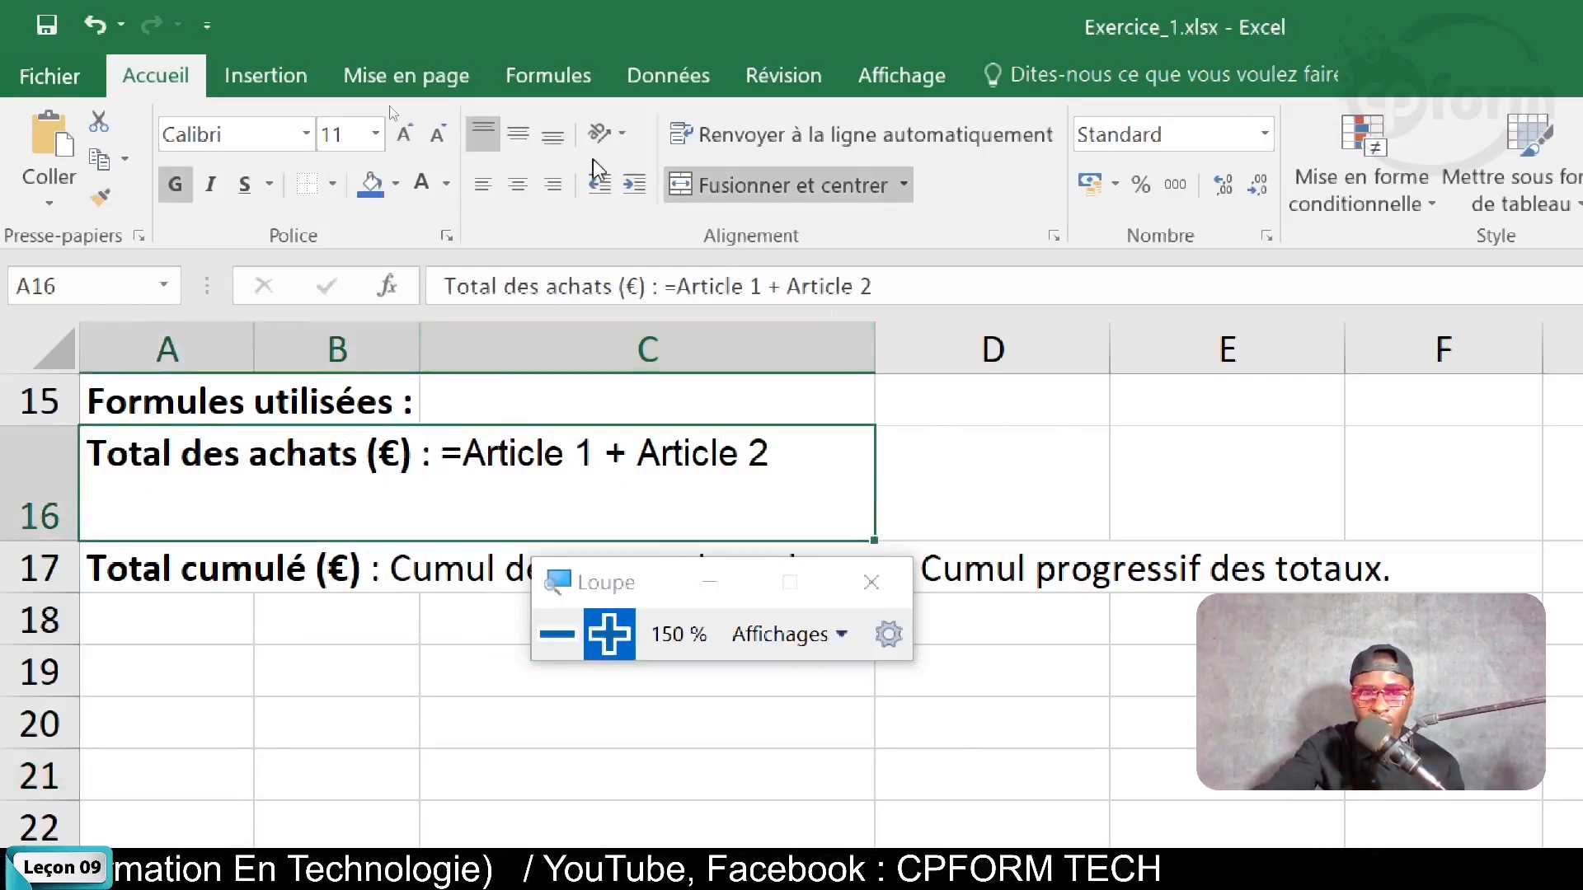
left_click(518, 186)
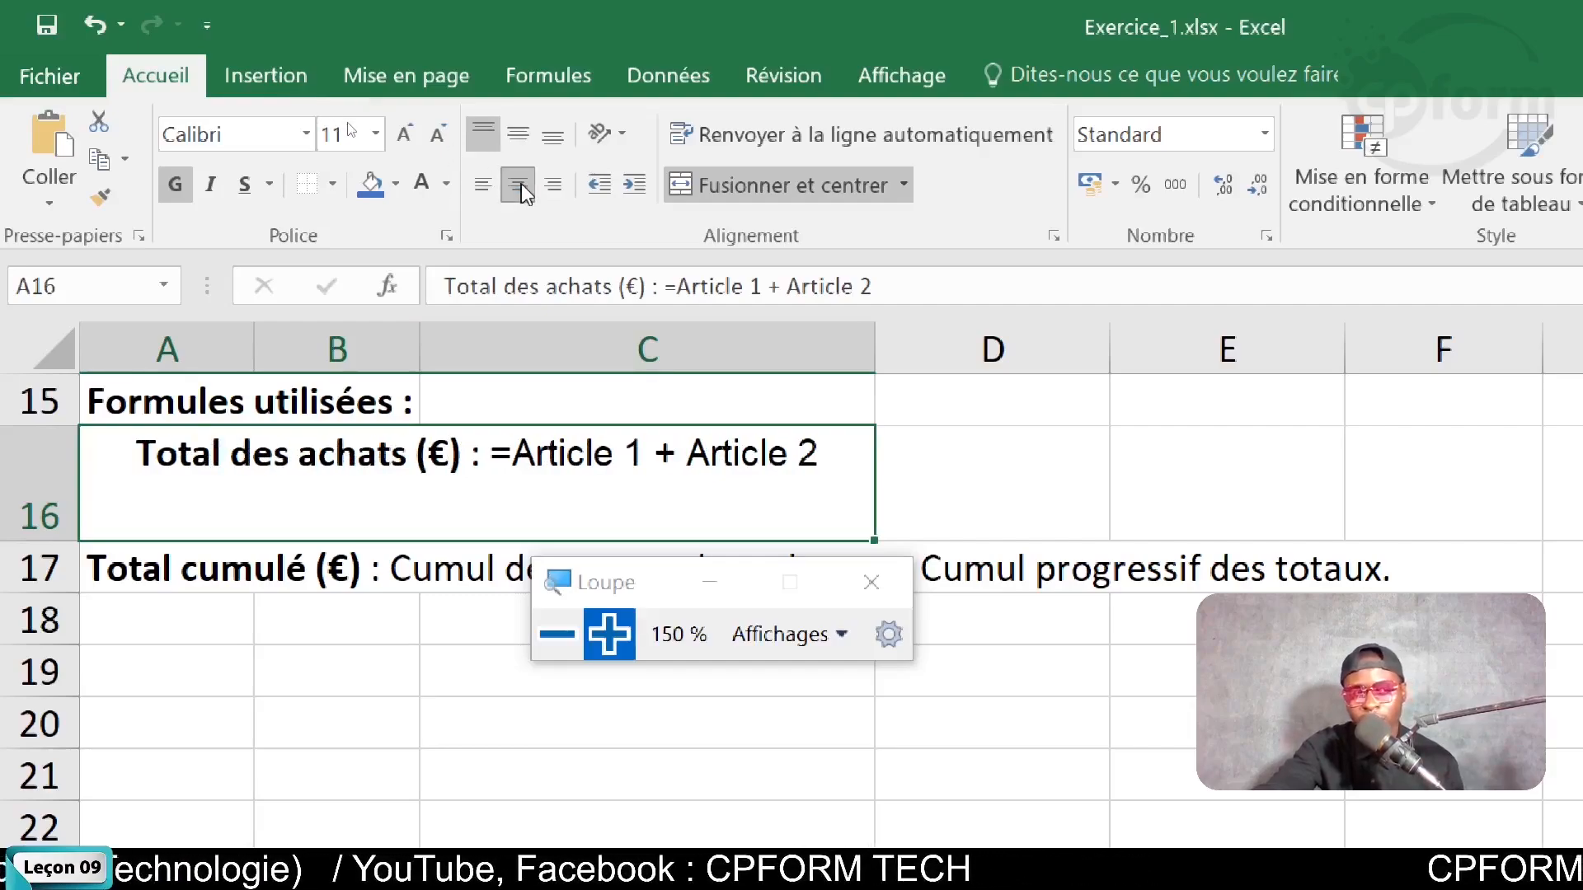
left_click(519, 141)
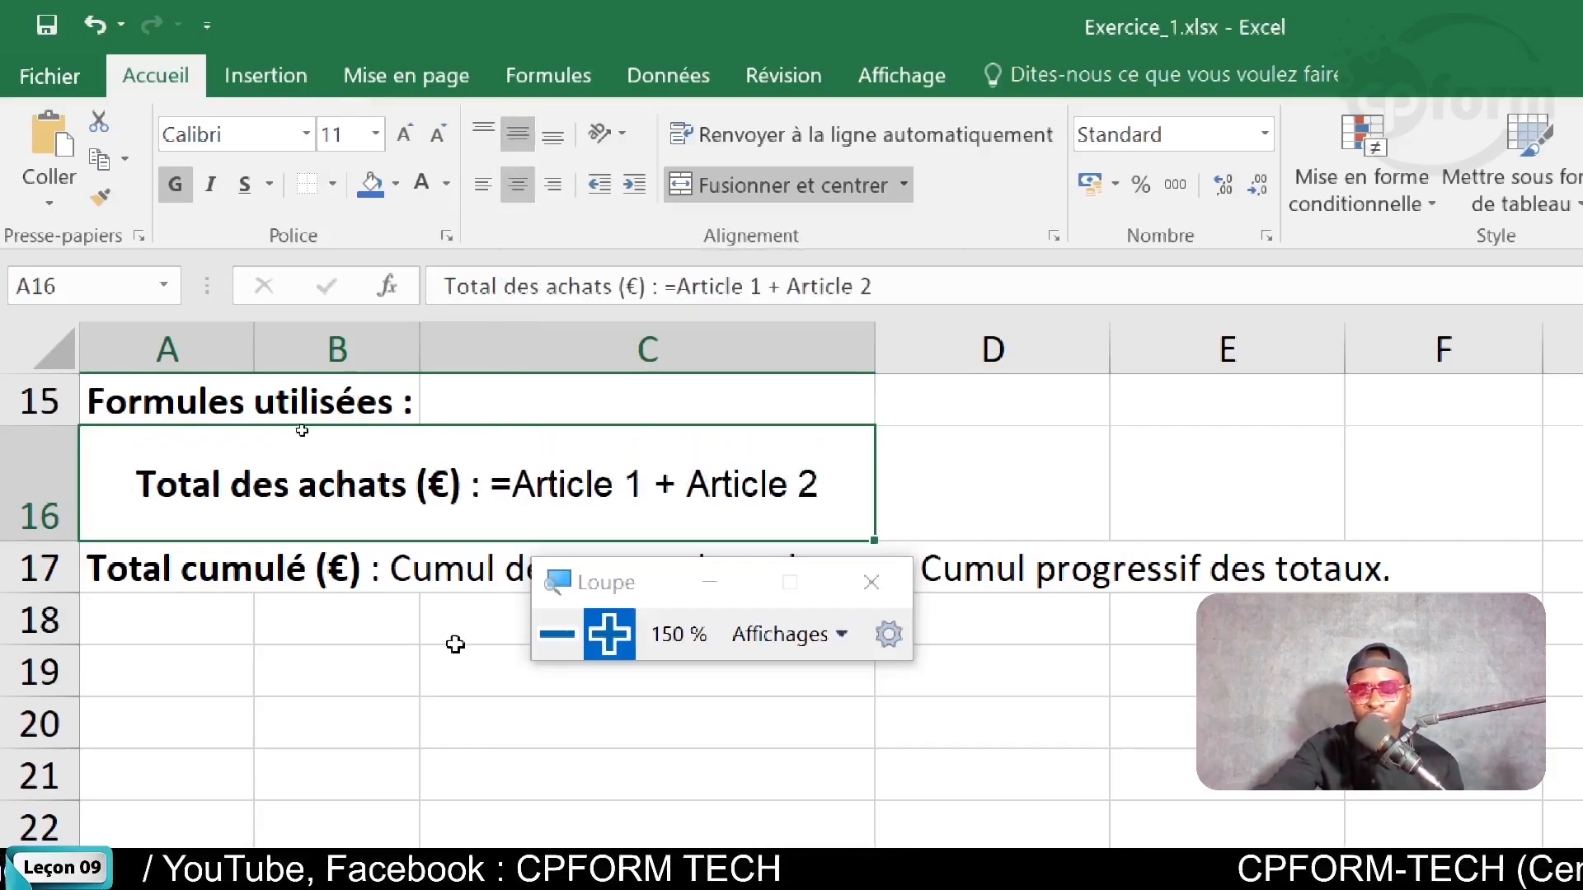
double_click(397, 479)
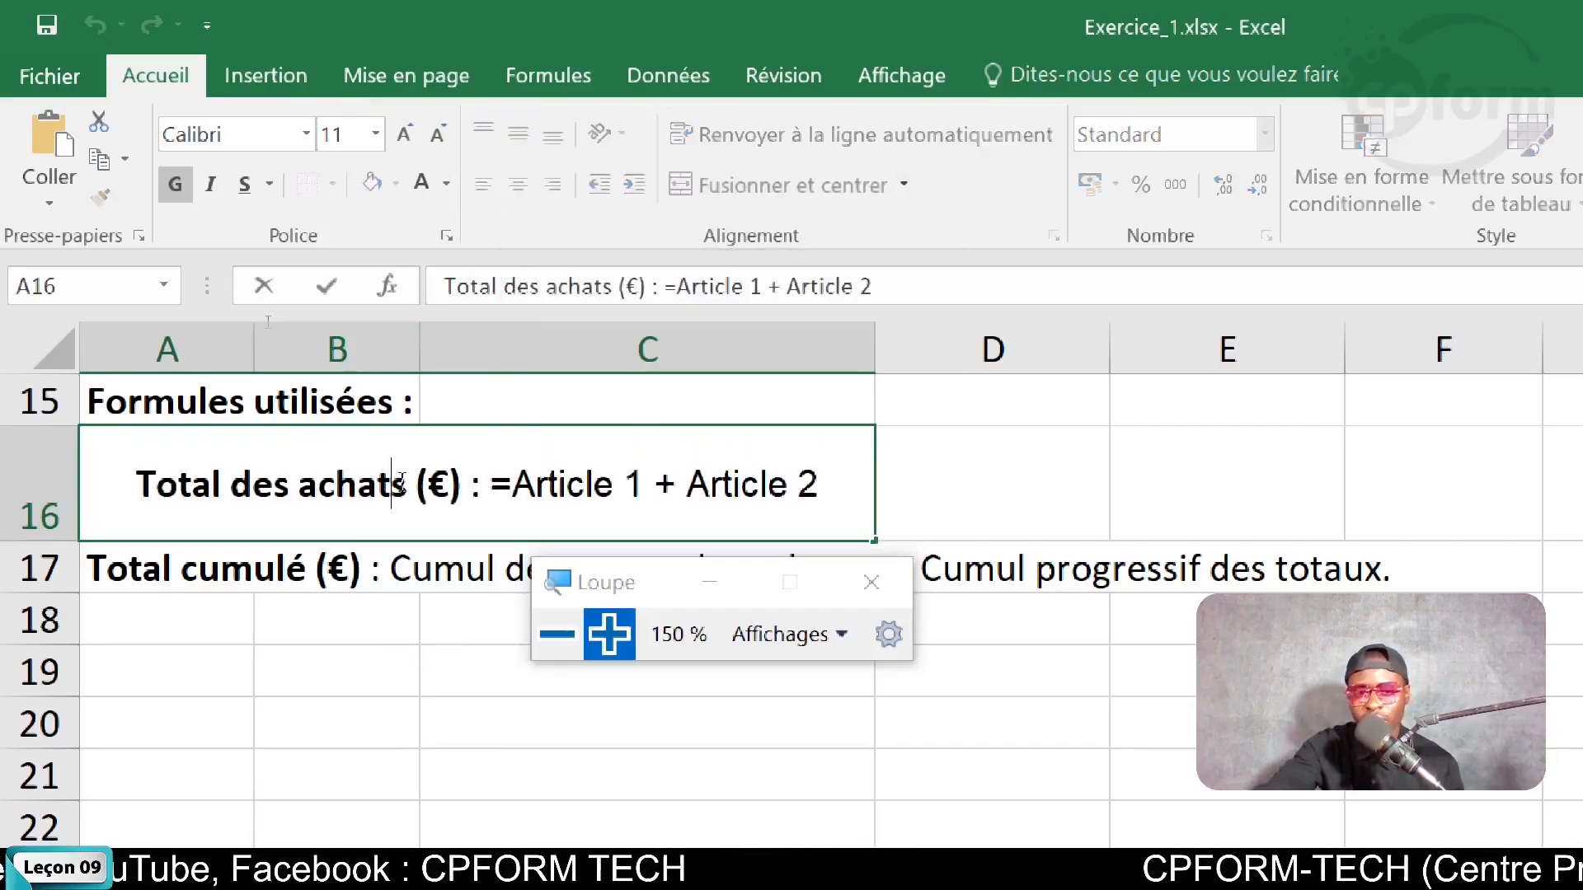
left_click(500, 649)
scroll(501, 649, "up", 2)
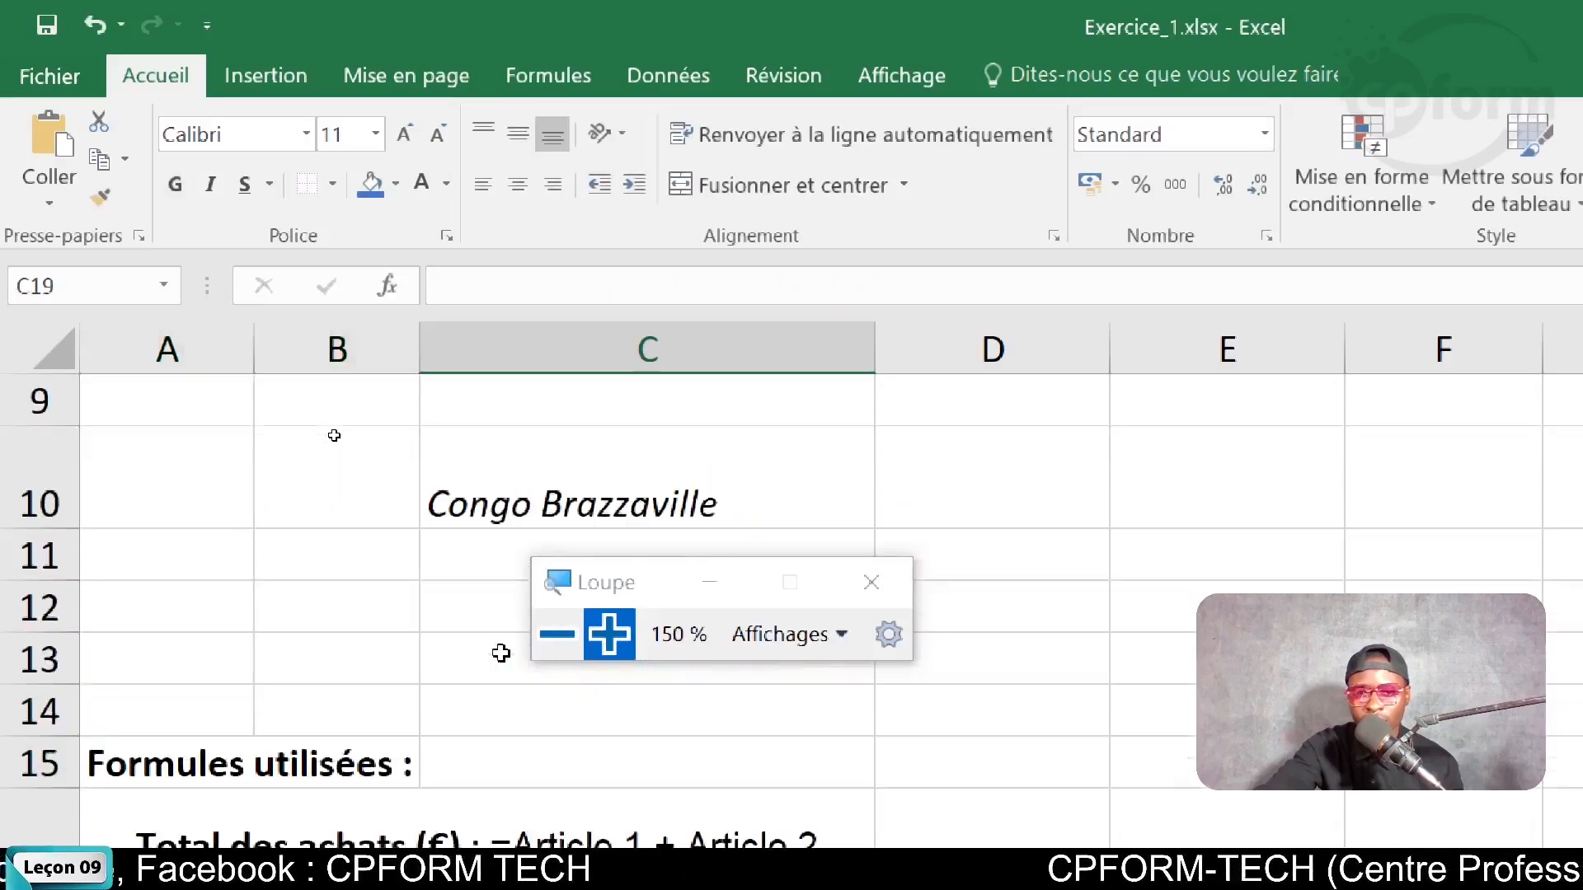
Merge the empty cells C9 to C12 below the birth dates with the last Fusionner option, the one that does not centre
left_click(557, 634)
scroll(200, 454, "up", 3)
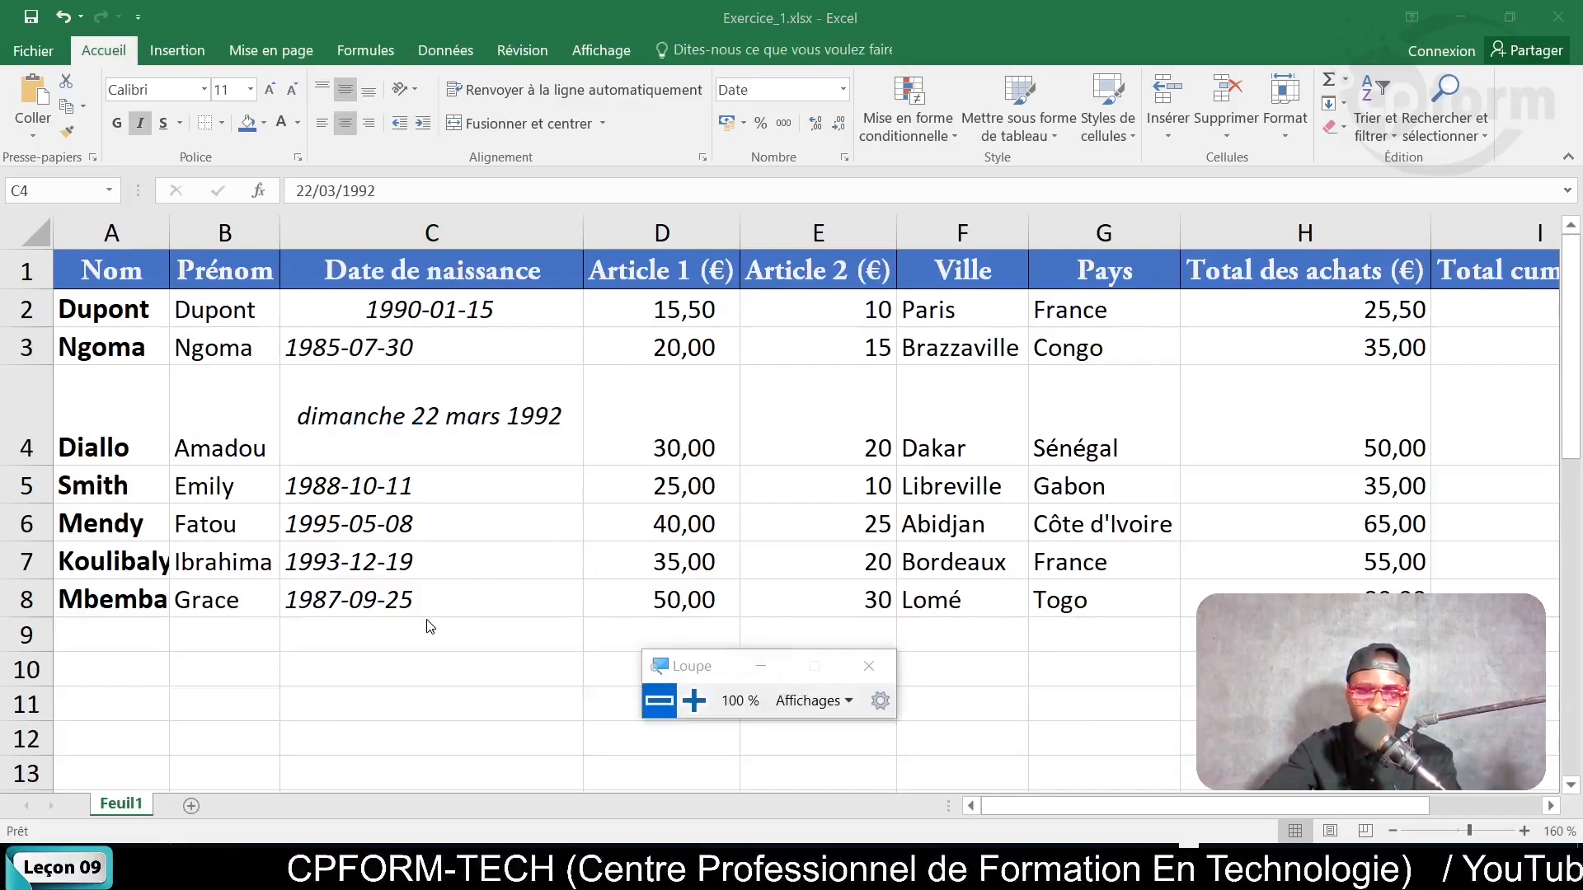
left_click_drag(428, 638, 415, 735)
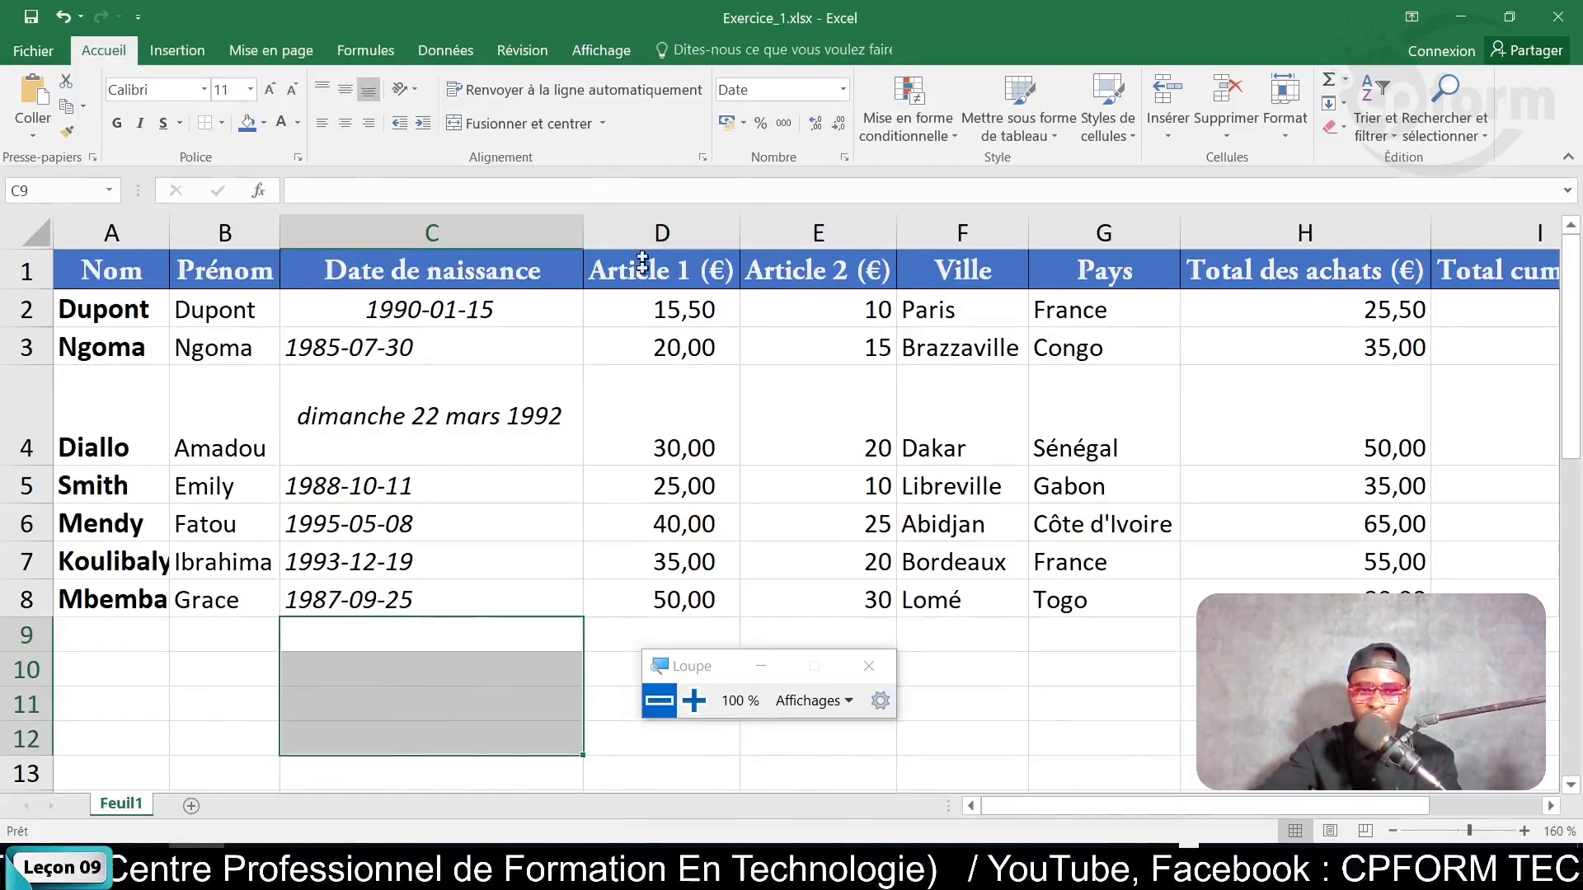
left_click(603, 124)
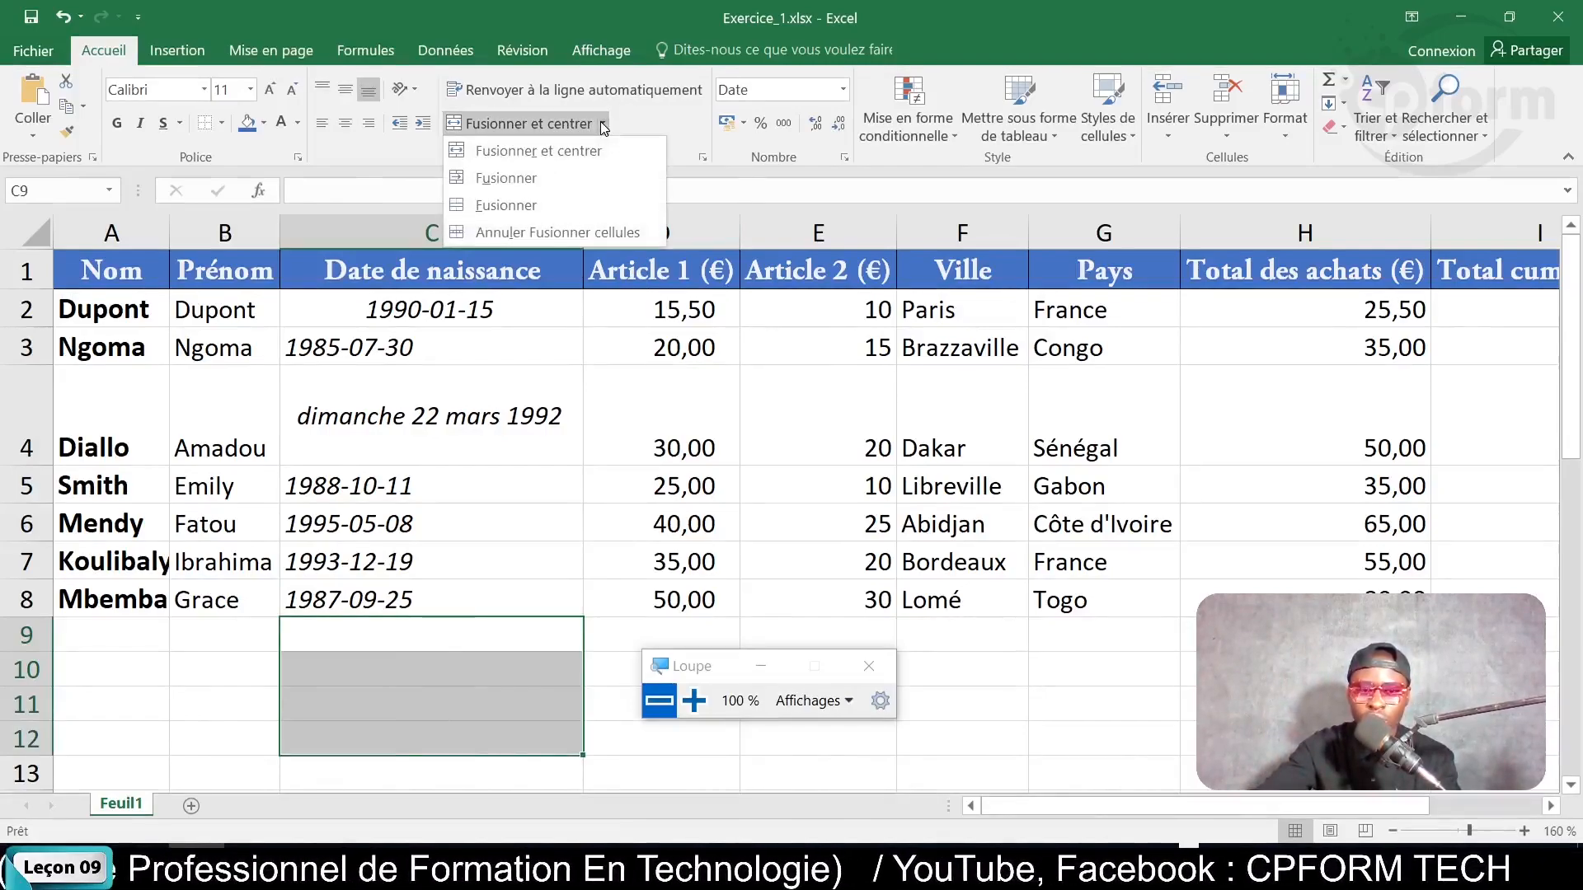
left_click(503, 206)
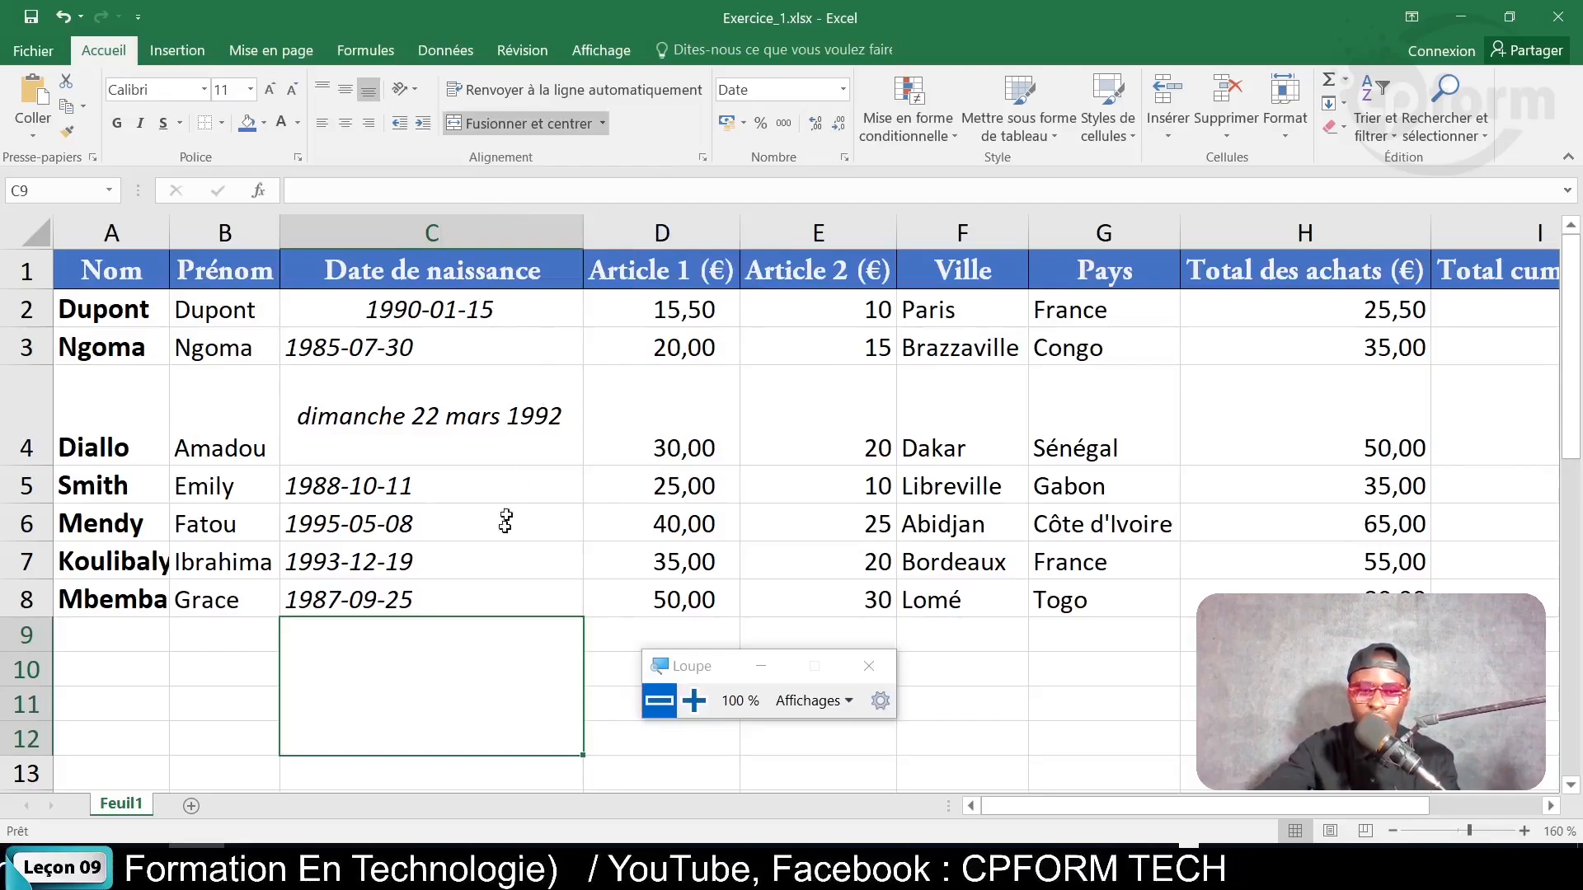
Magnify the screen to 150 % to compare the two Fusionner options for the merged cell C9:C12, then return to 100 %
left_click(695, 700)
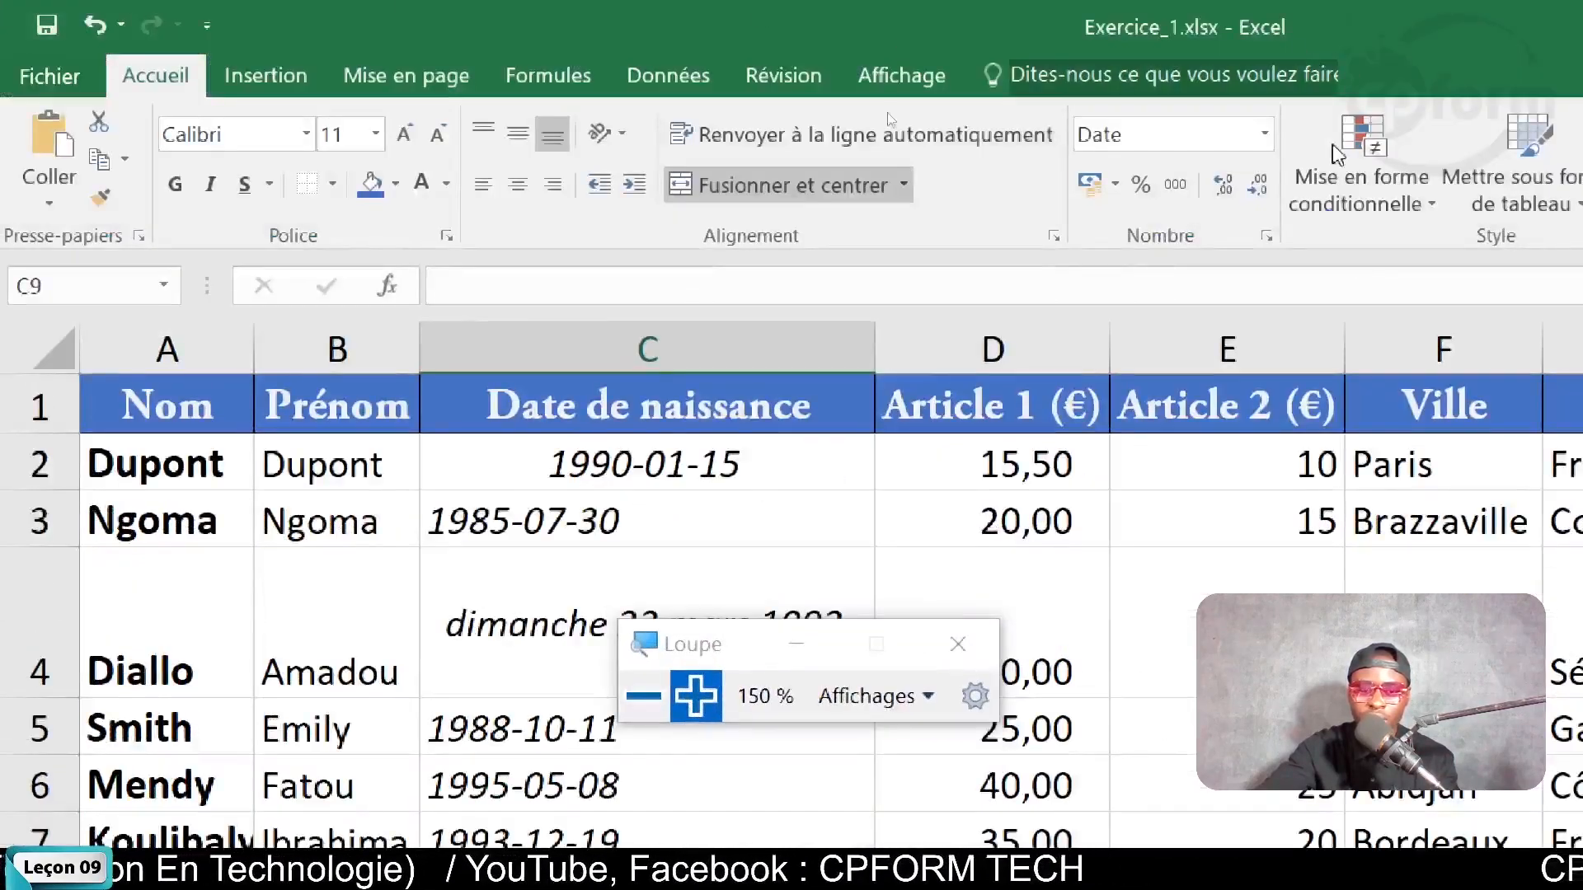
left_click(906, 188)
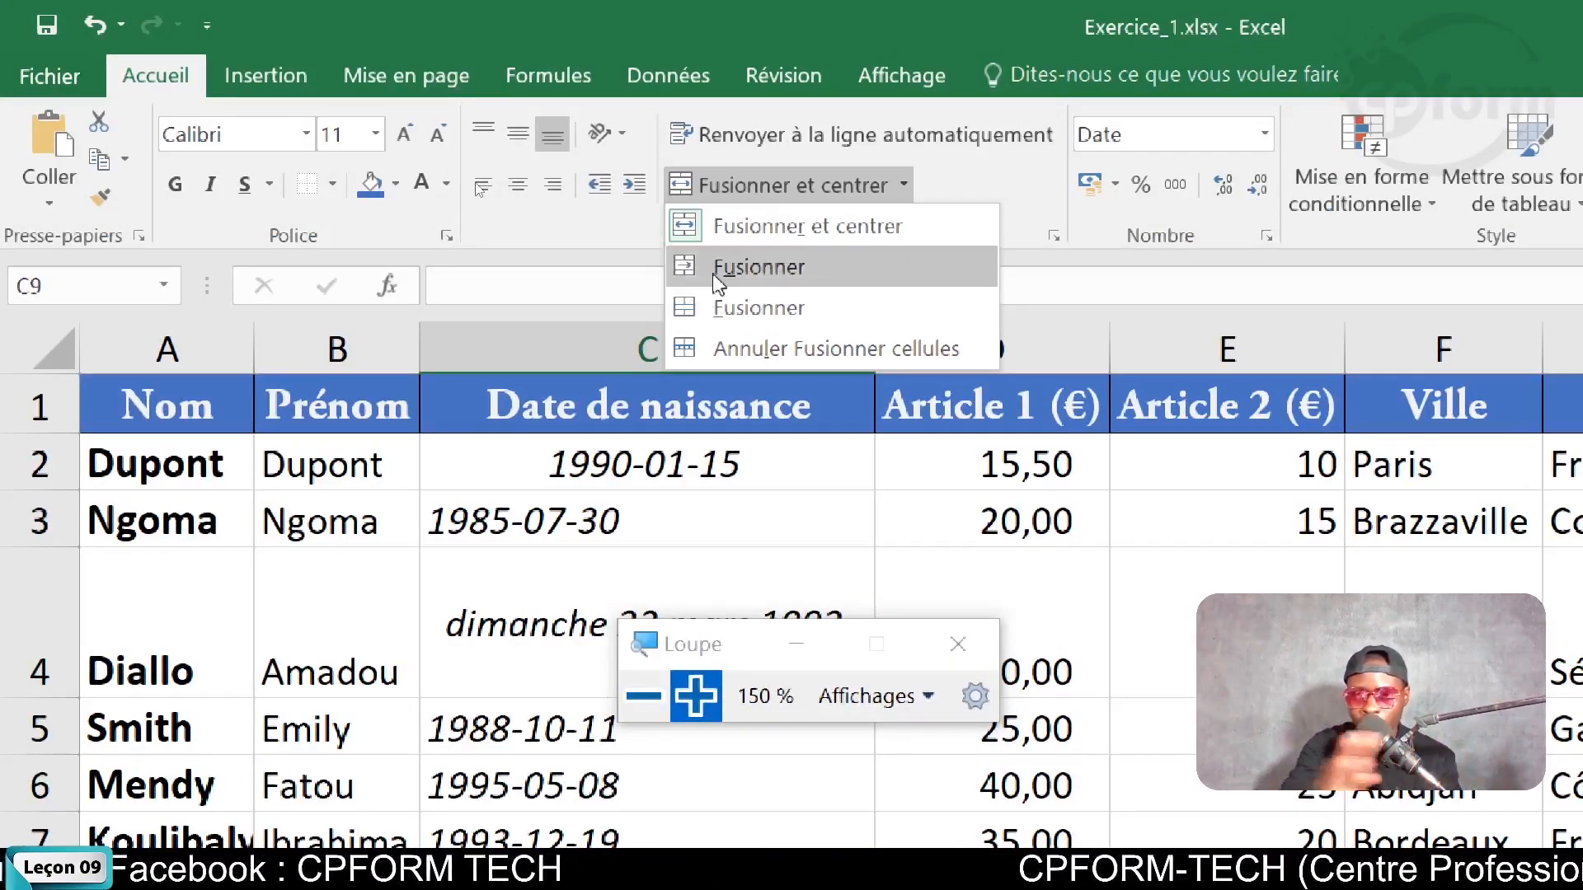
left_click(751, 321)
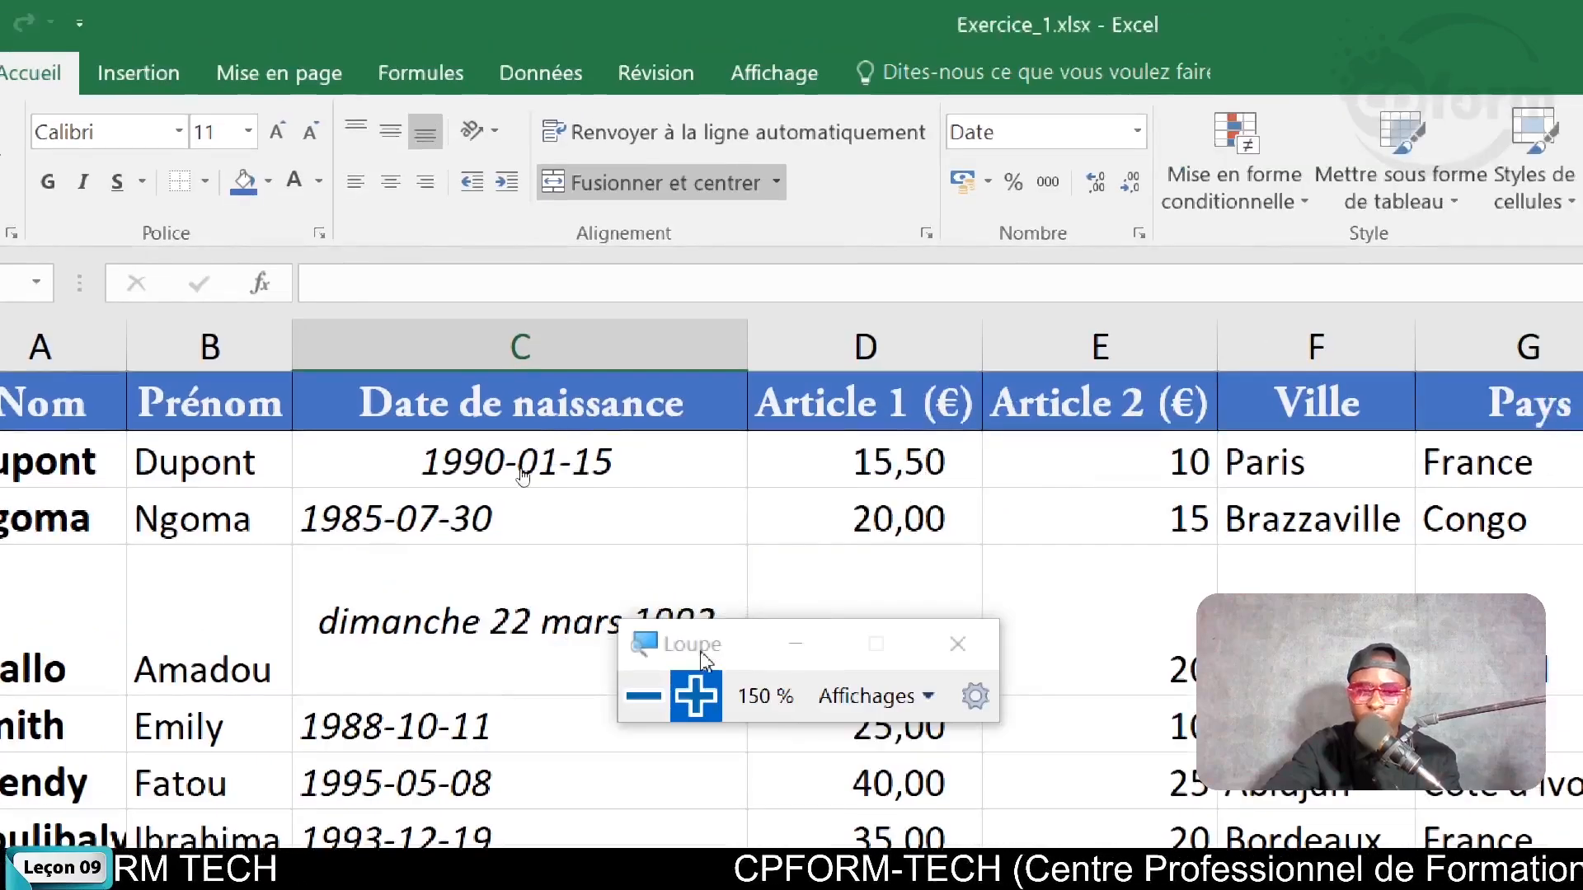
left_click(643, 695)
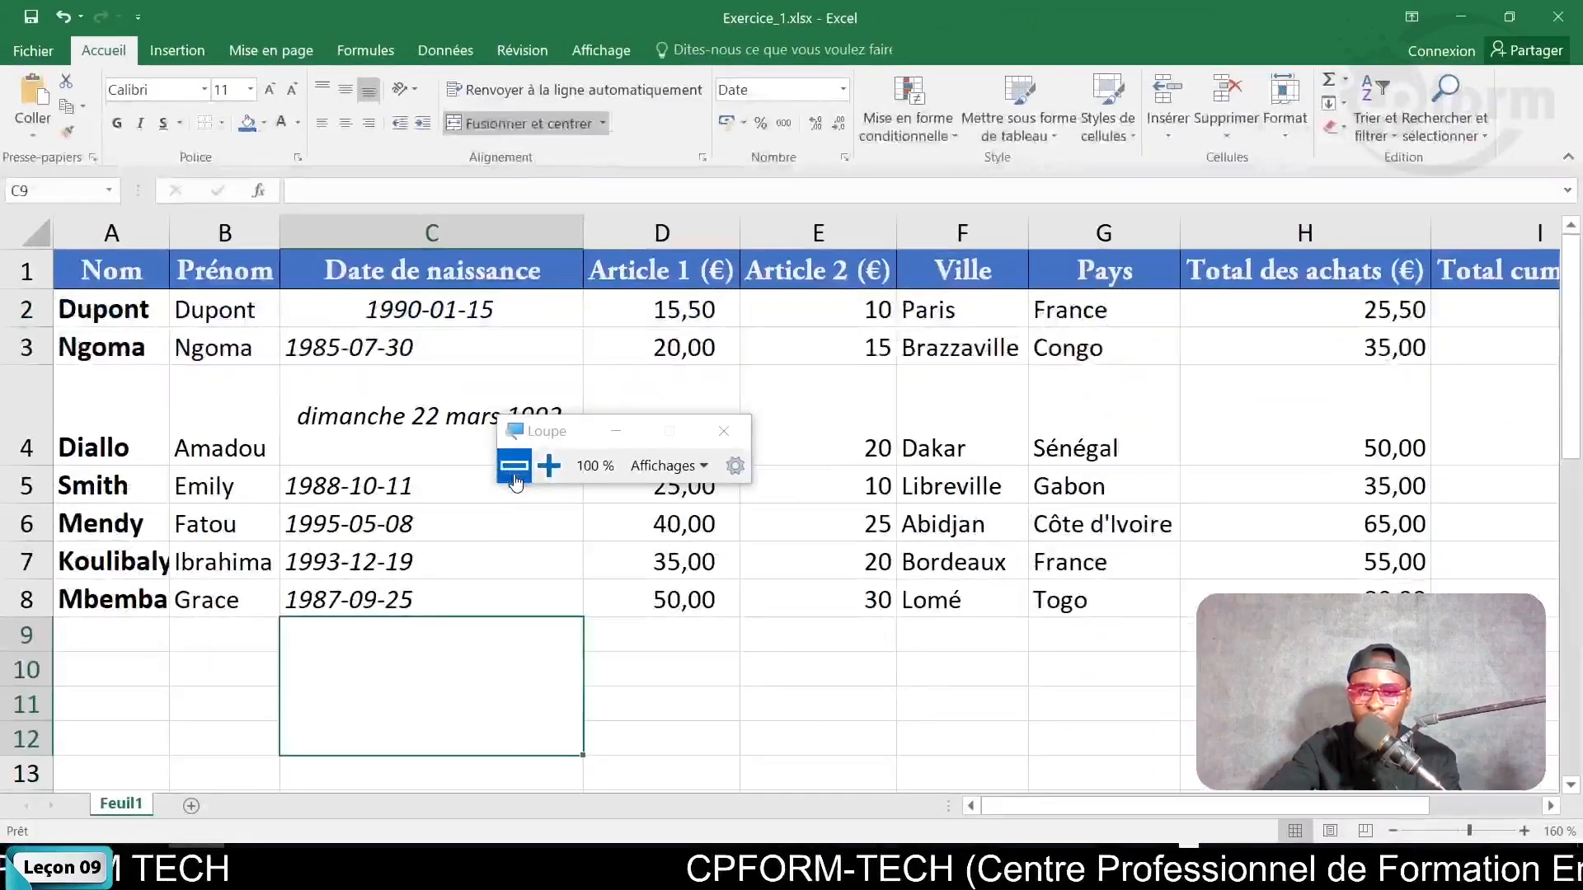
Check that the merged block C9:C12 acts as one cell by opening it for entry, leaving it and selecting it again
double_click(437, 630)
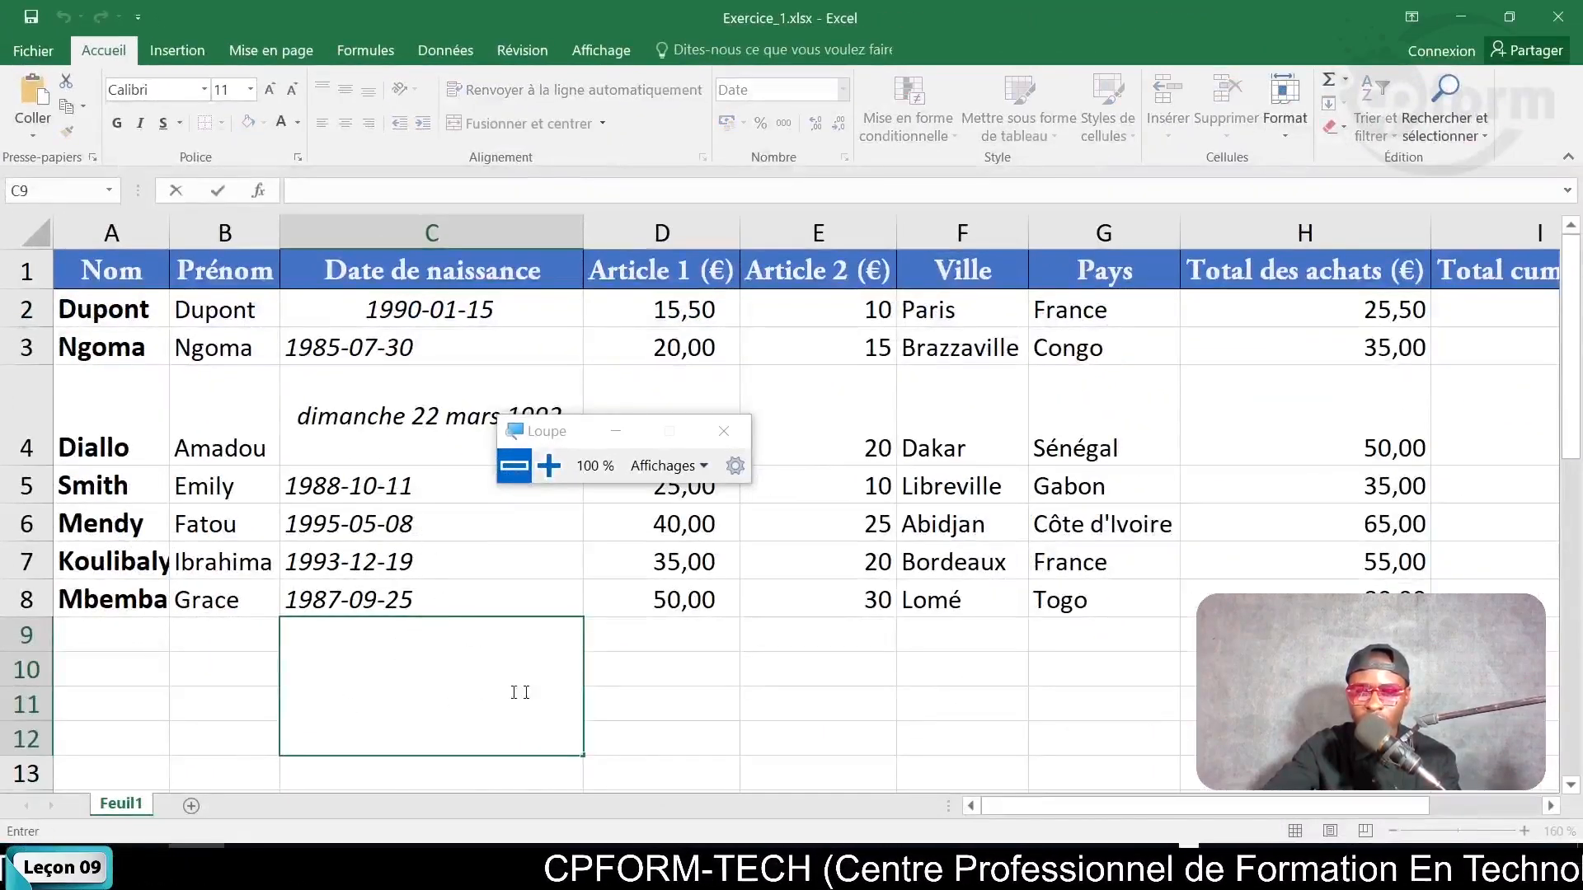
left_click(651, 662)
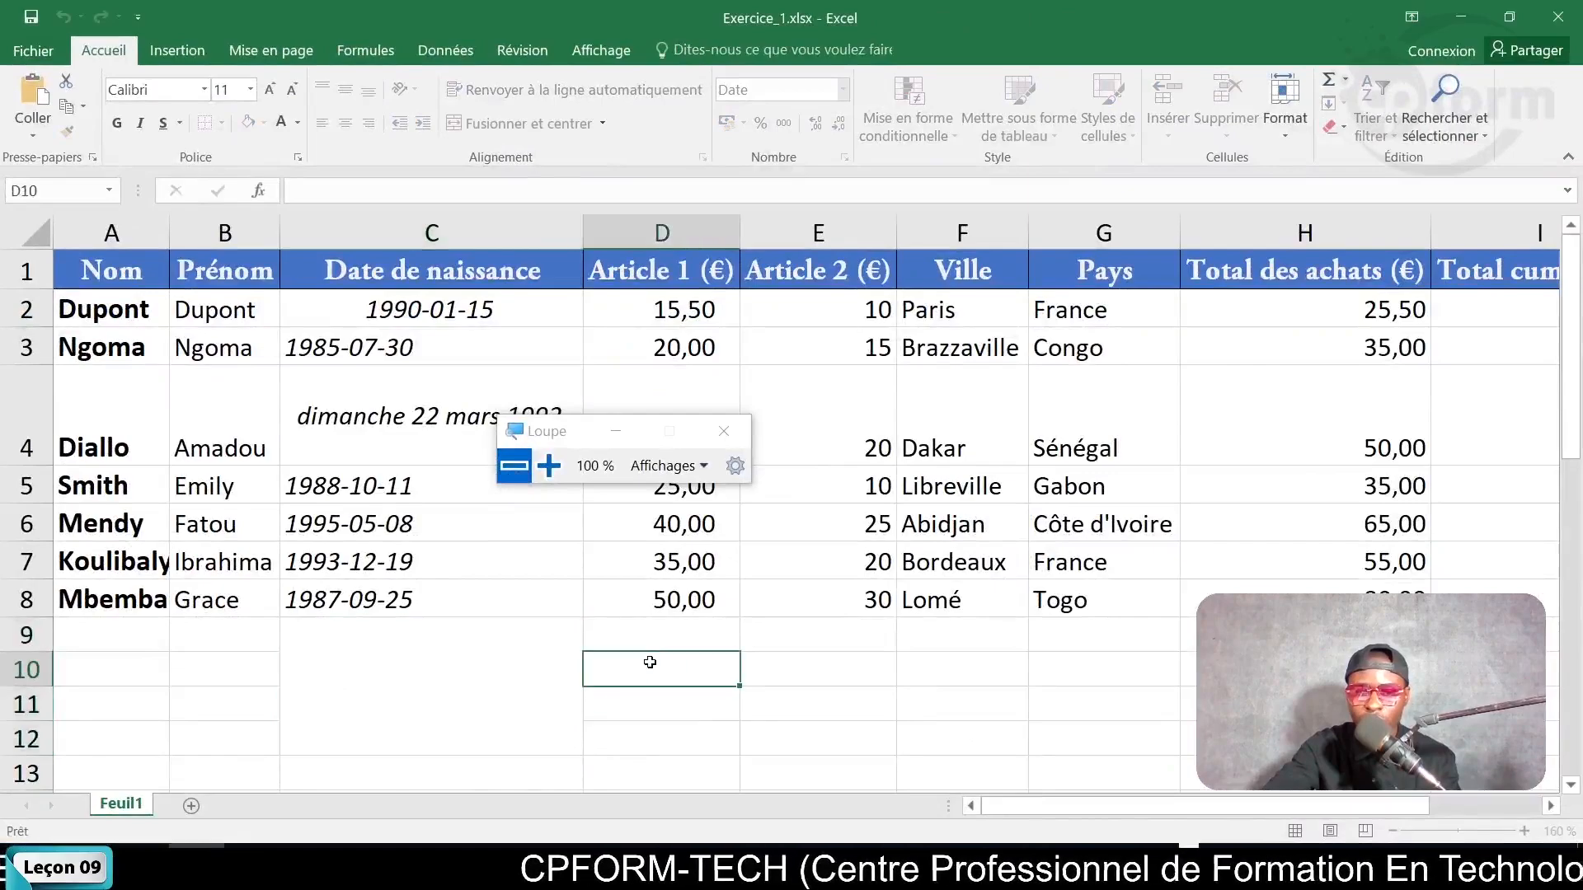
left_click(460, 668)
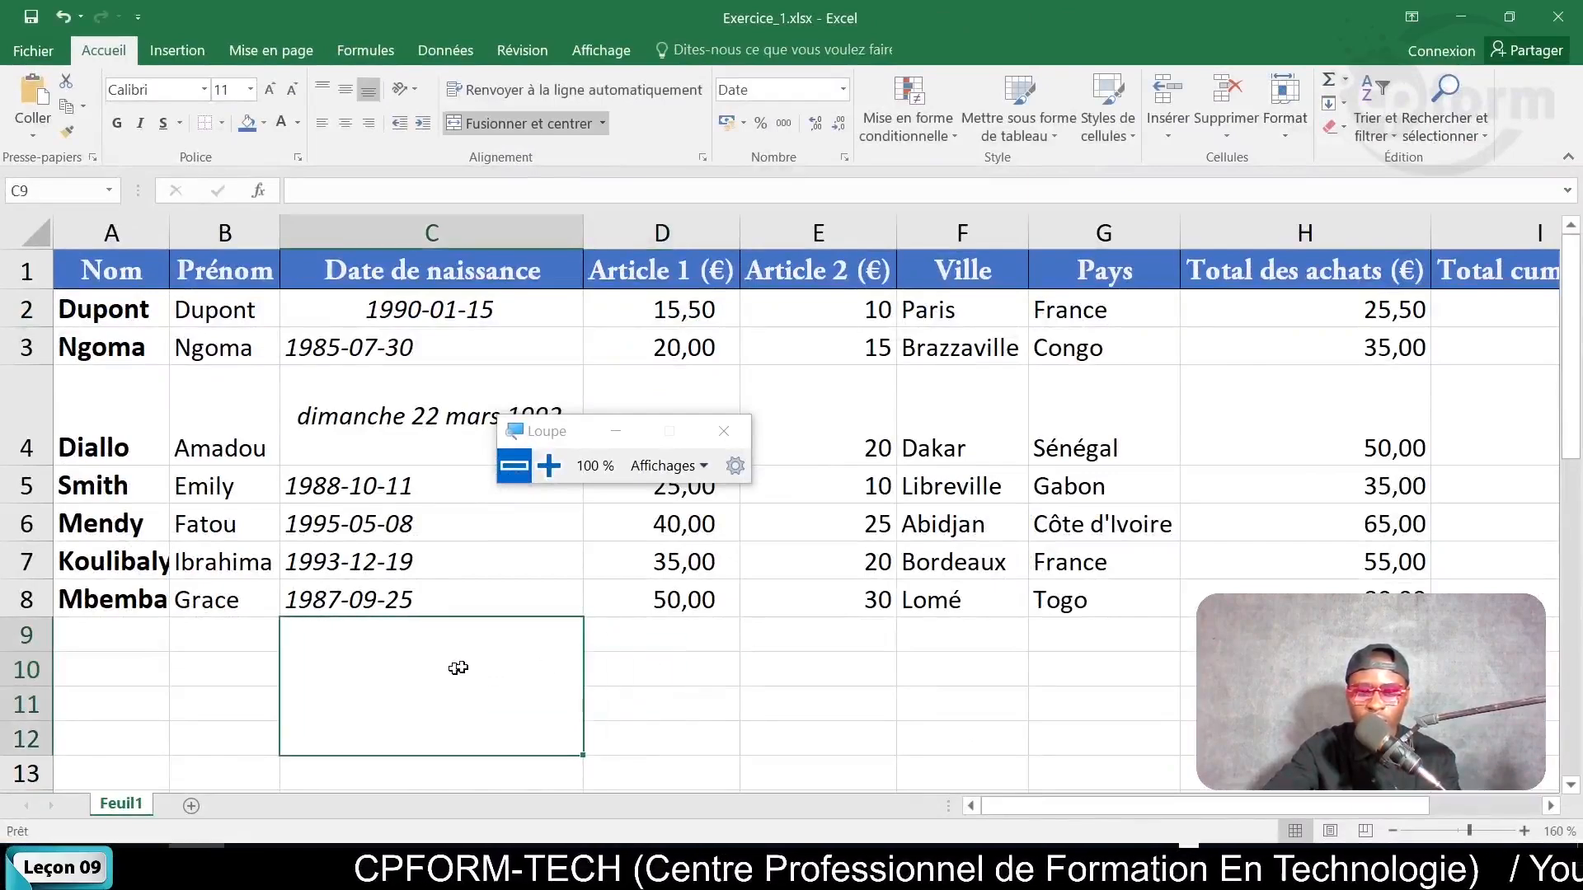